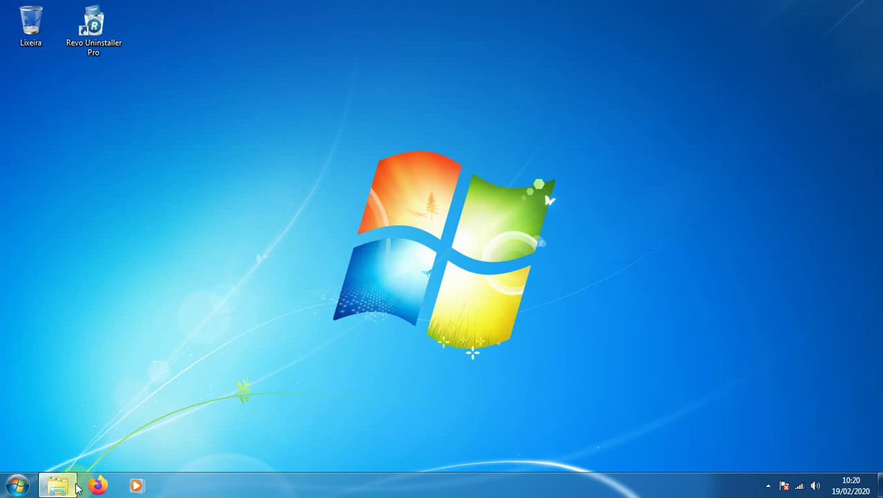
Launch Firefox and search Google for 'azerothcore'
left_click(97, 487)
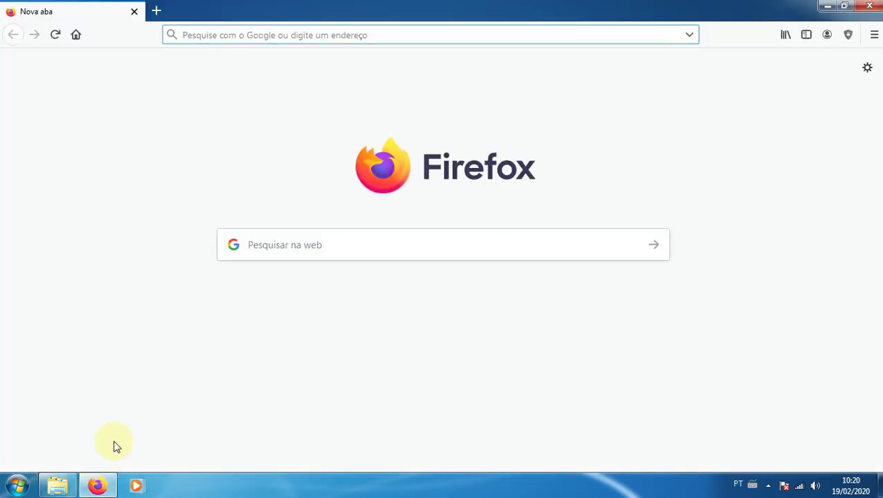
type("azerothcore")
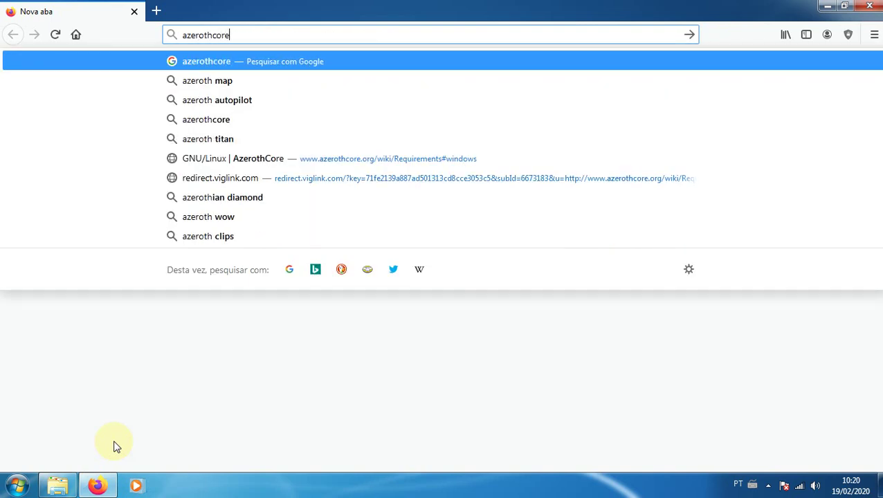
key("Return")
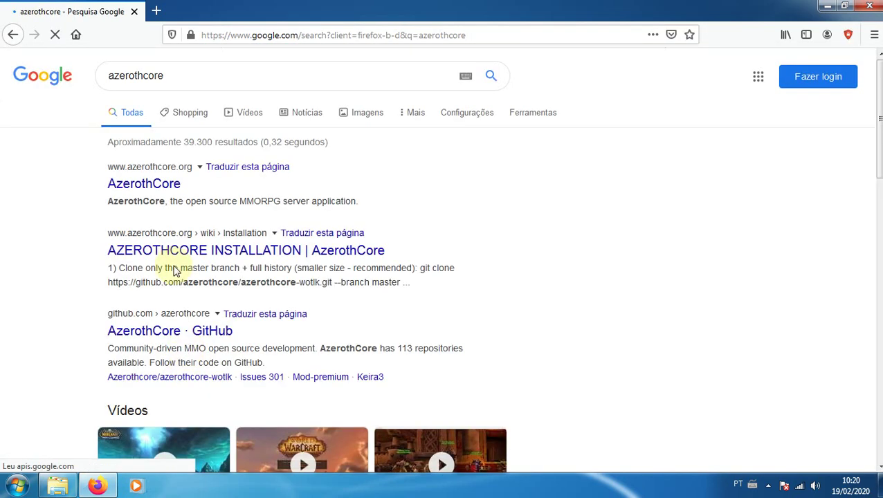
Open the AzerothCore homepage result and go to the AzerothCore wiki
left_click(166, 187)
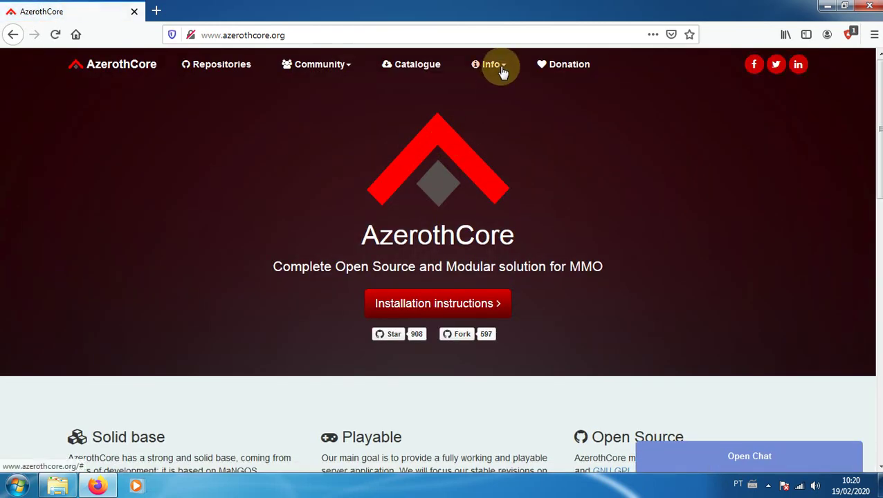
left_click(497, 66)
left_click(500, 94)
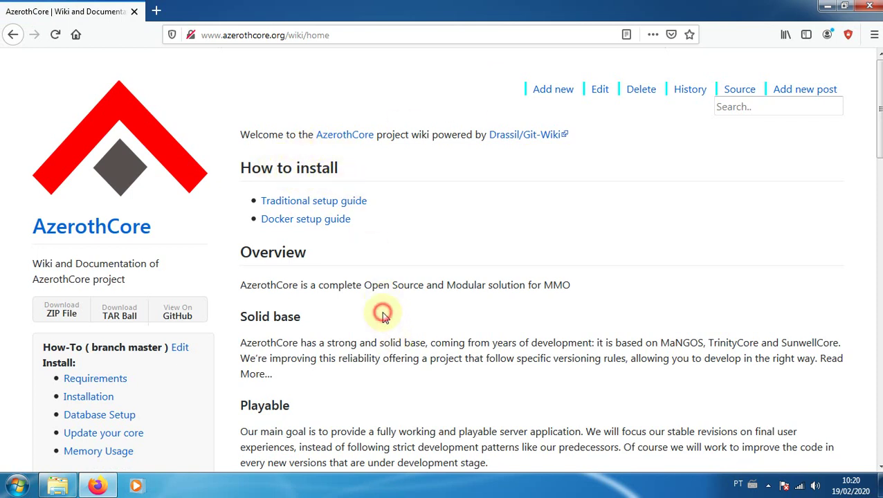
scroll(385, 313, "down", 5)
scroll(197, 256, "up", 6)
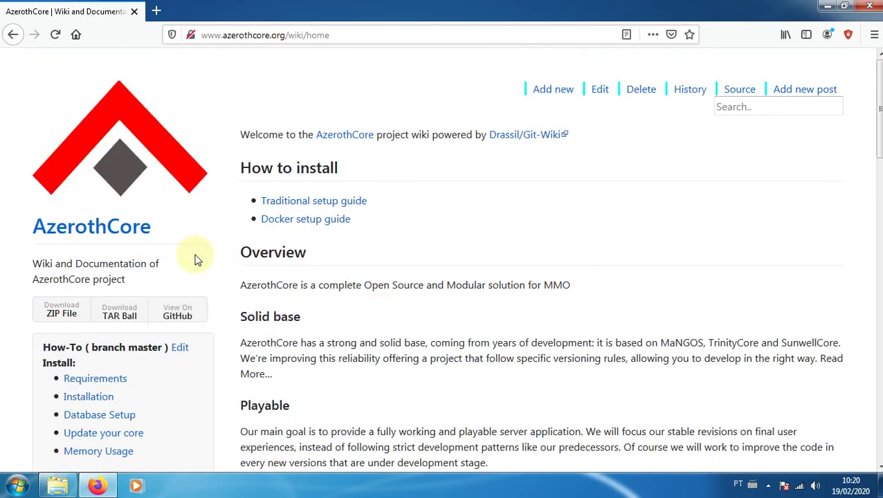
scroll(6, 331, "down", 3)
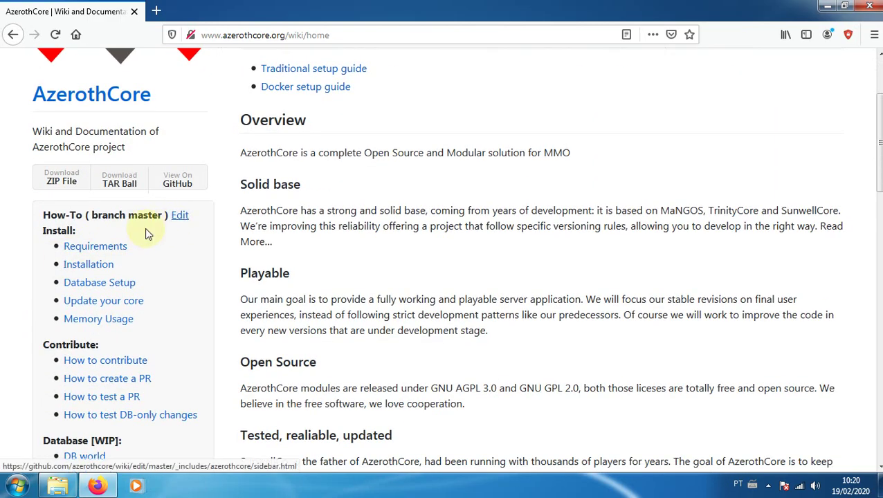
Open the wiki's Requirements page and jump to its Windows section
left_click(93, 249)
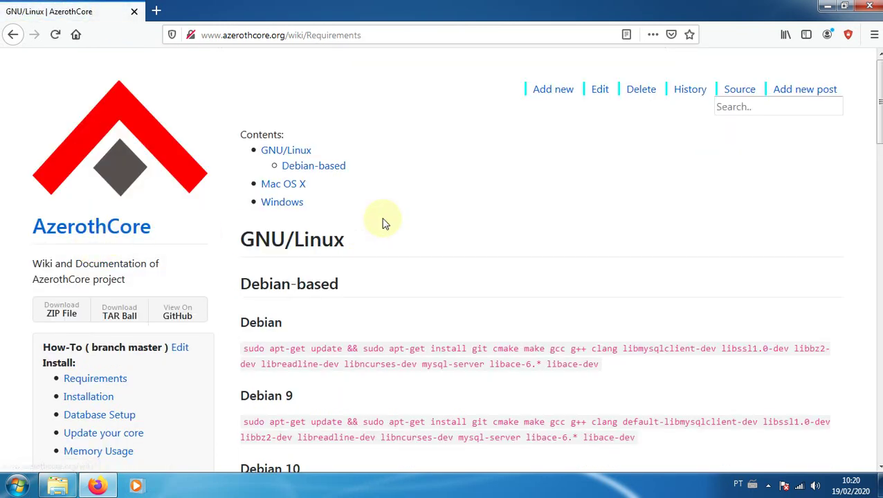
scroll(356, 173, "down", 3)
scroll(342, 181, "up", 3)
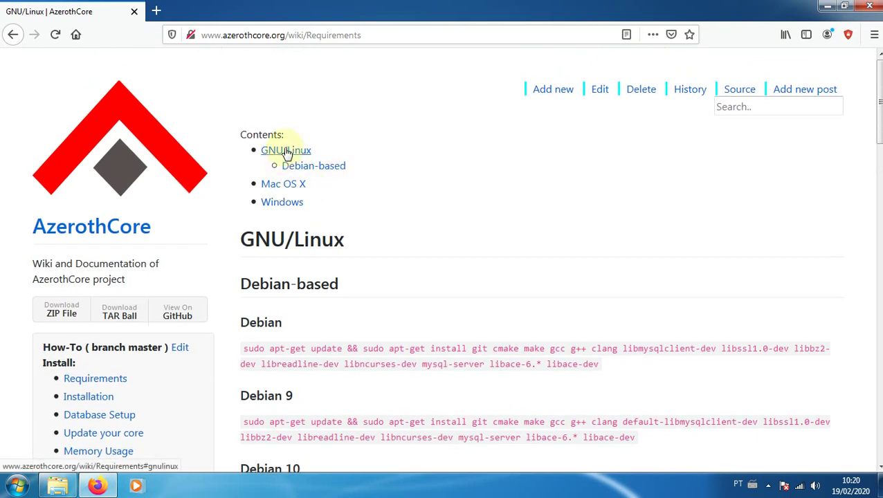
left_click(282, 205)
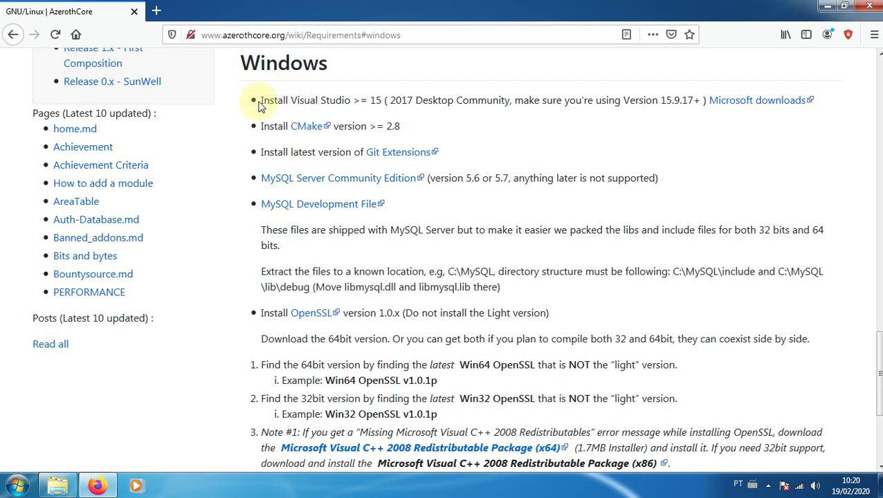
left_click_drag(260, 104, 510, 100)
left_click(365, 102)
left_click(562, 101)
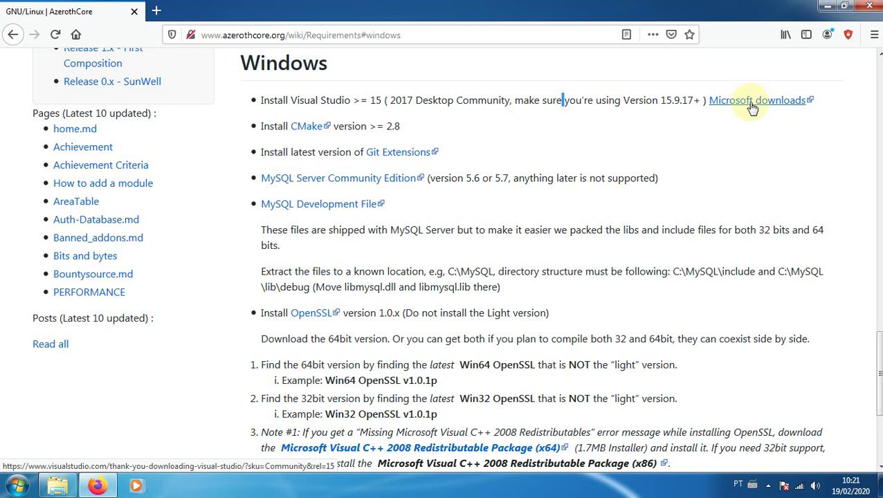
In a new tab at visualstudio.microsoft.com, download and save the free Community installer
left_click(156, 10)
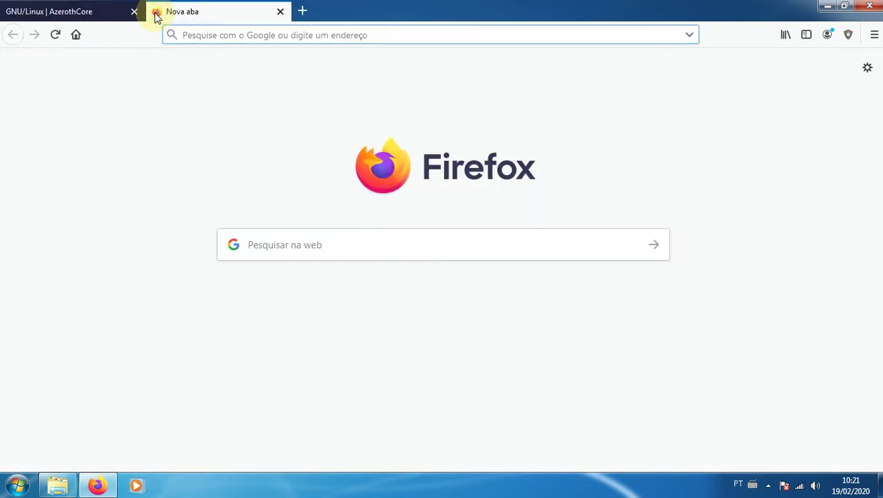
type("visualstudio")
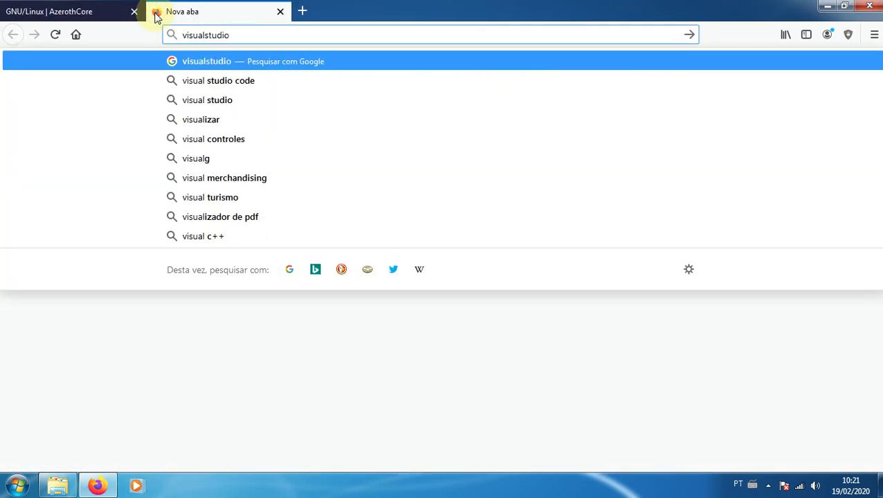
type(".microsoft.com")
key("Return")
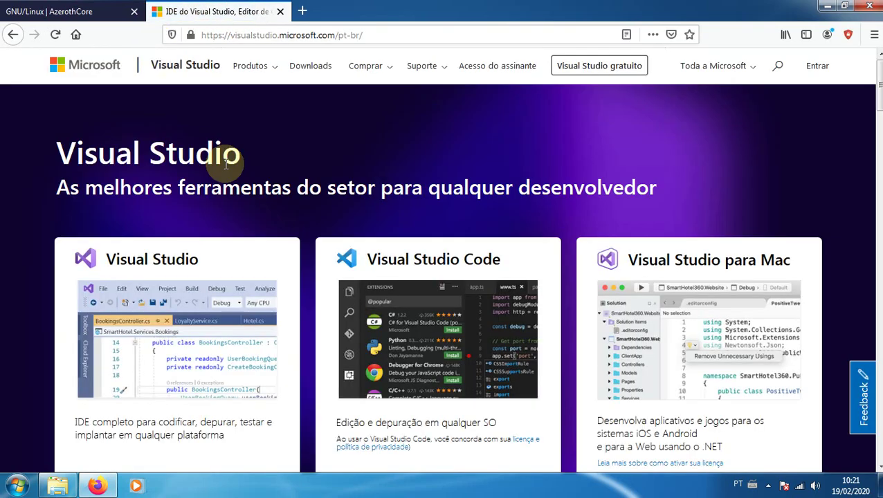
left_click(306, 65)
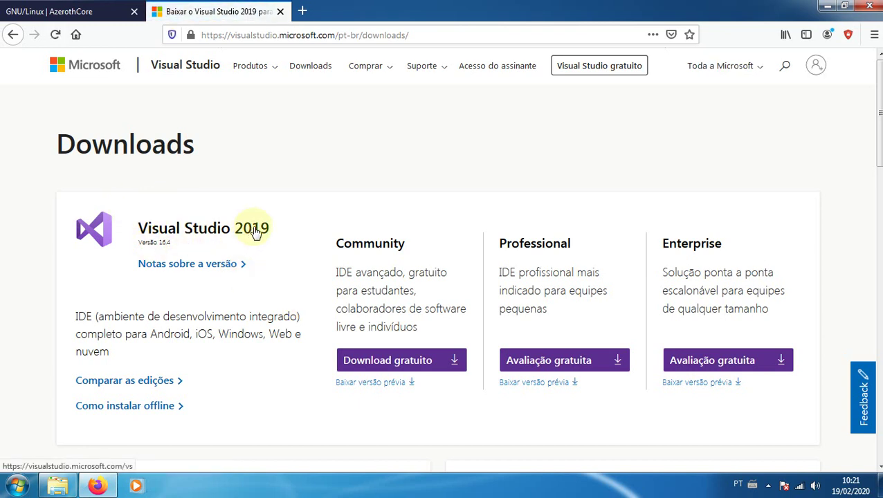
left_click(439, 362)
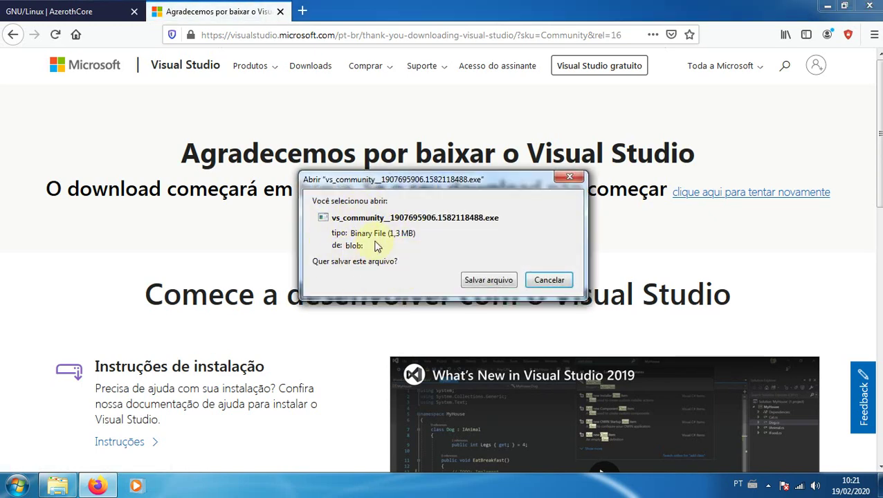
left_click(489, 280)
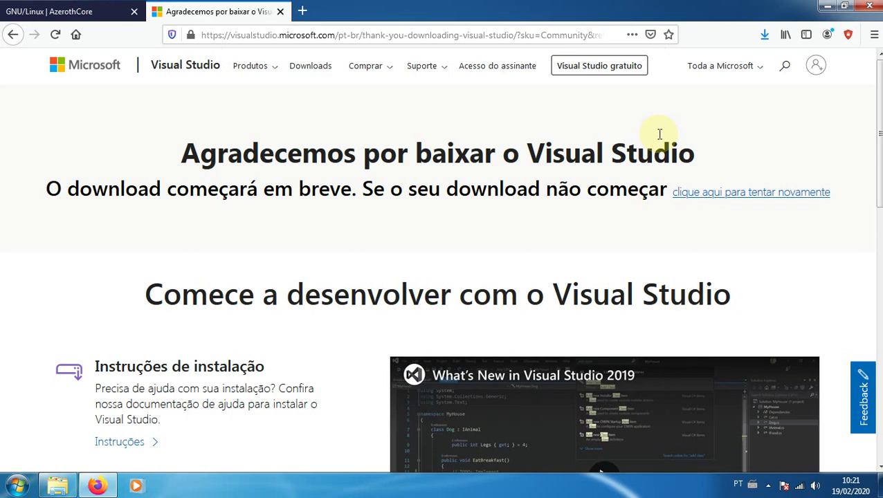
Return to the AzerothCore Requirements tab
scroll(200, 236, "down", 3)
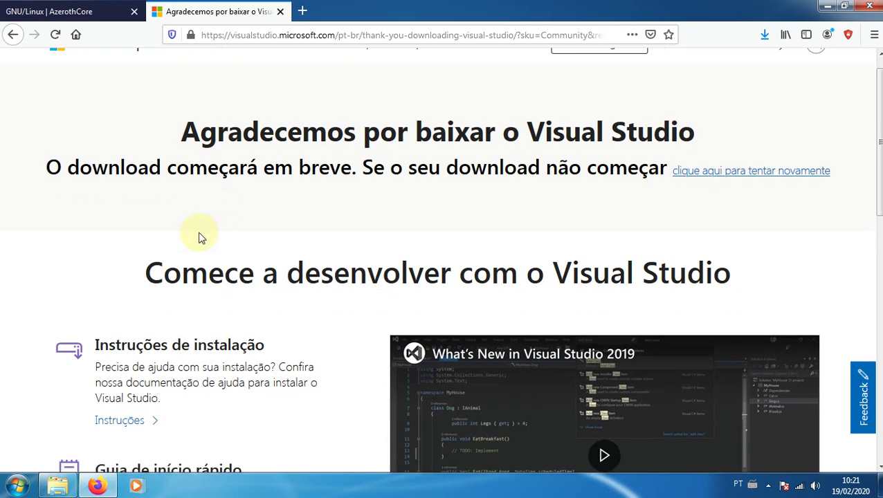
scroll(199, 233, "up", 3)
left_click(68, 12)
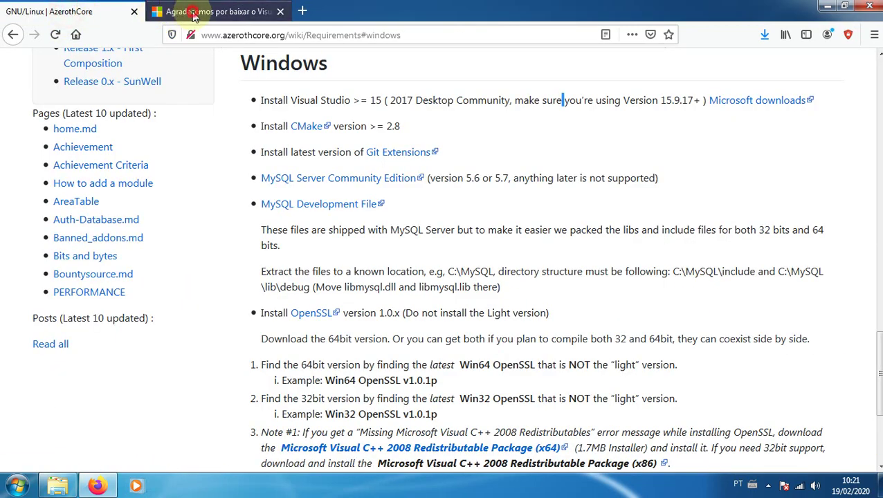
From the Visual Studio downloads page, open the guide on installing offline
left_click(208, 11)
scroll(247, 239, "down", 3)
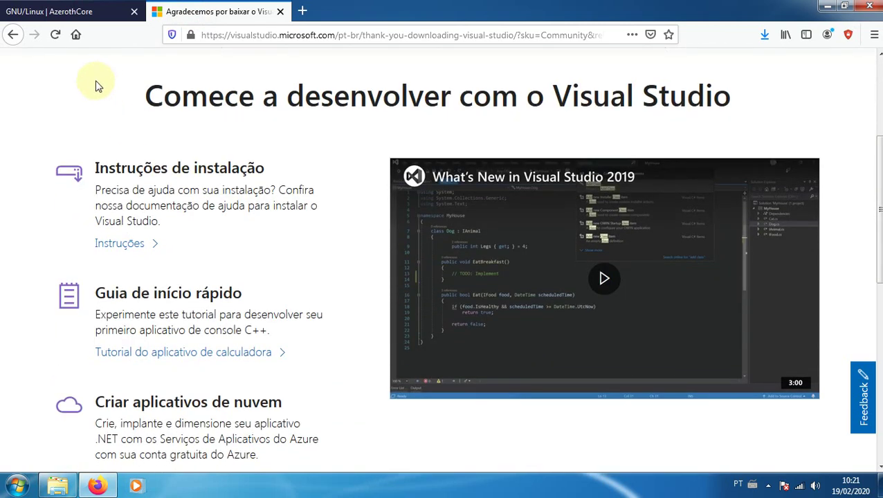
left_click(14, 35)
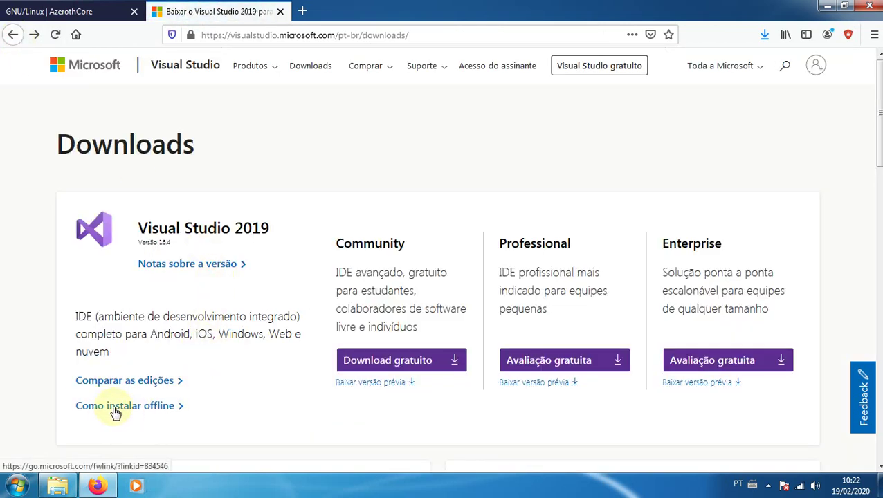
left_click(148, 410)
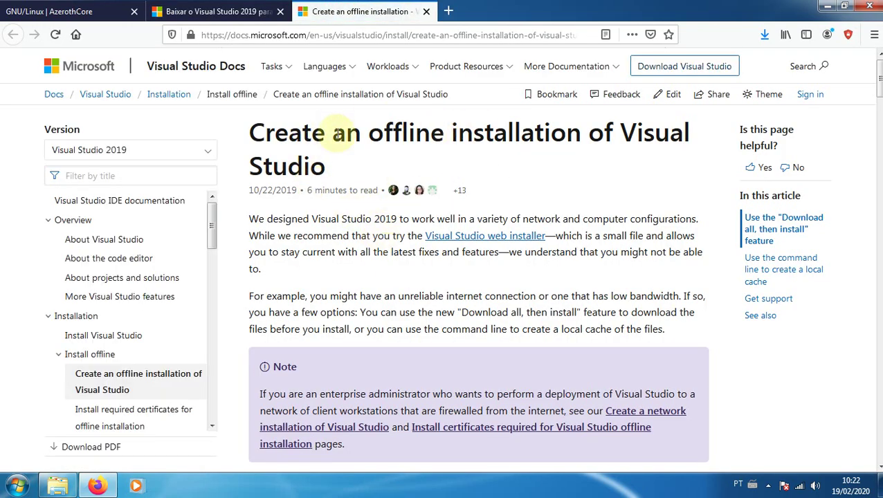
Skim the offline installation article, then close it and the Visual Studio tab
left_click_drag(333, 133, 557, 128)
left_click(627, 134)
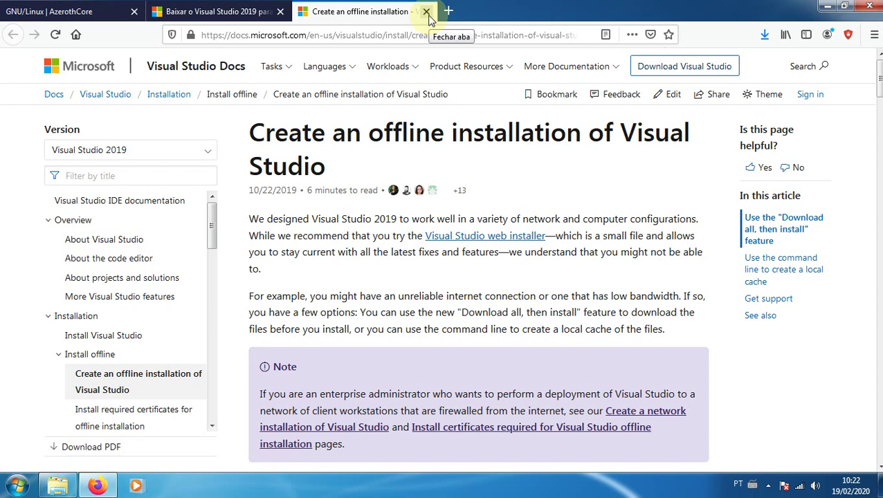
left_click(426, 11)
left_click(280, 11)
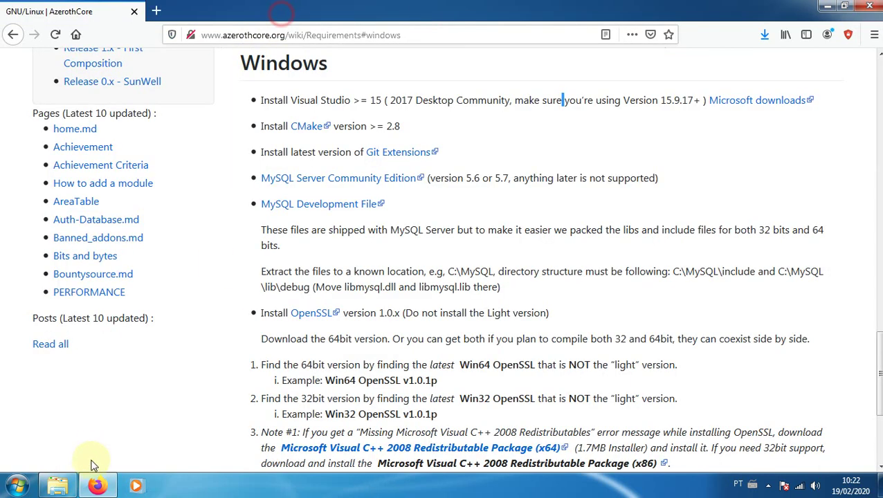
Run vs_community__1907695906.1582118488 from the Downloads folder in a new Explorer window
right_click(68, 489)
left_click(79, 420)
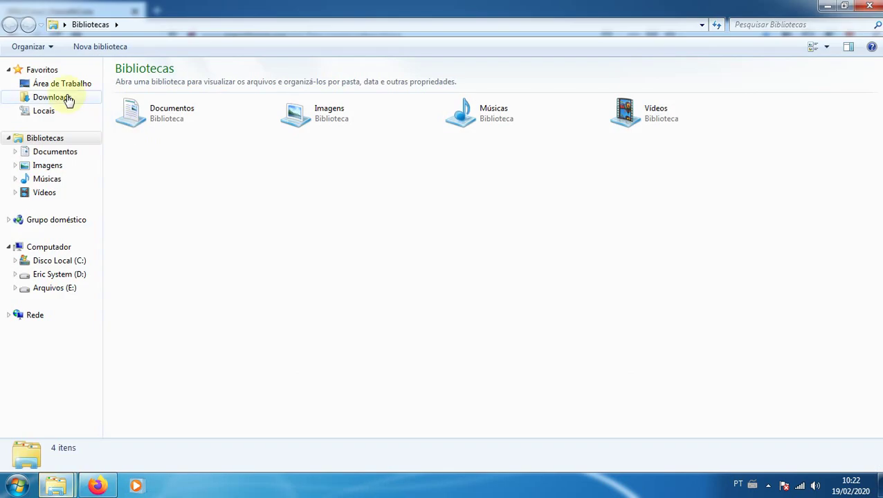
left_click(63, 96)
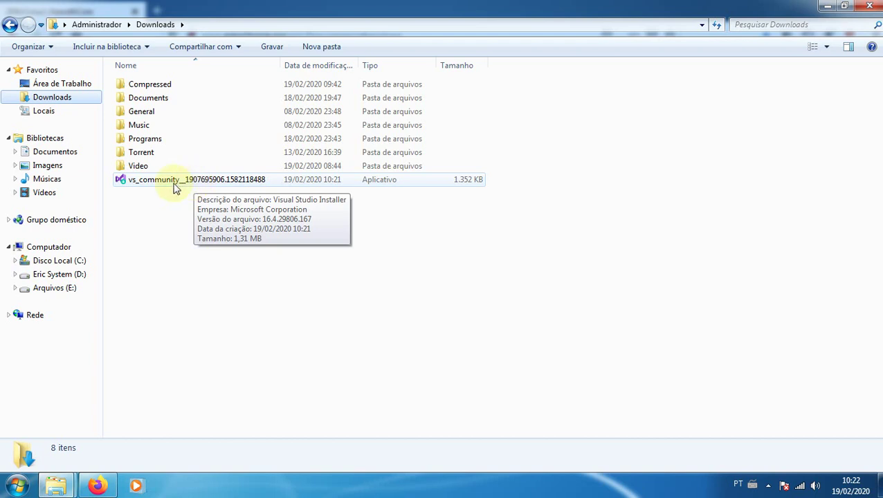
double_click(151, 184)
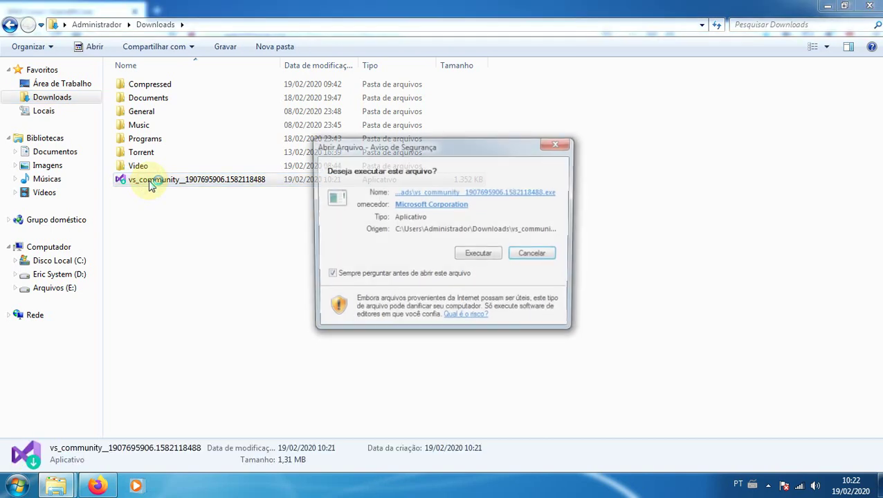
left_click(481, 256)
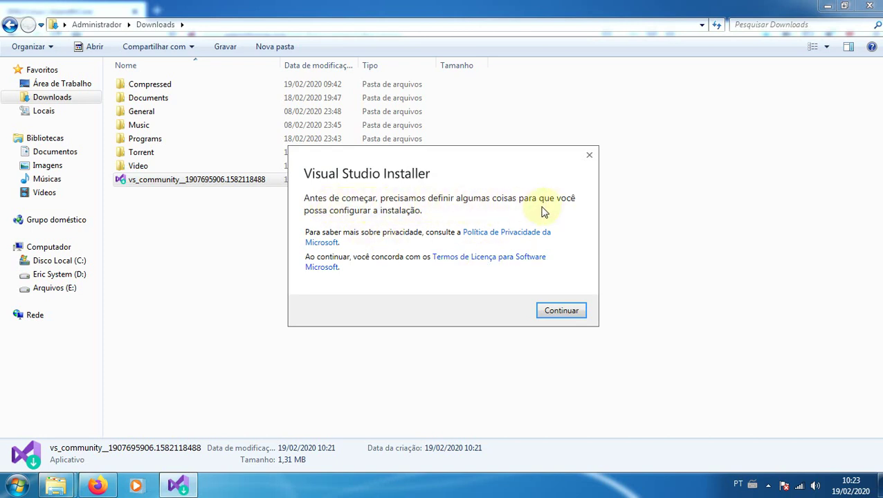
Accept the installer terms, maximize it, and choose Modify on installed Visual Studio Community 2019
left_click(562, 311)
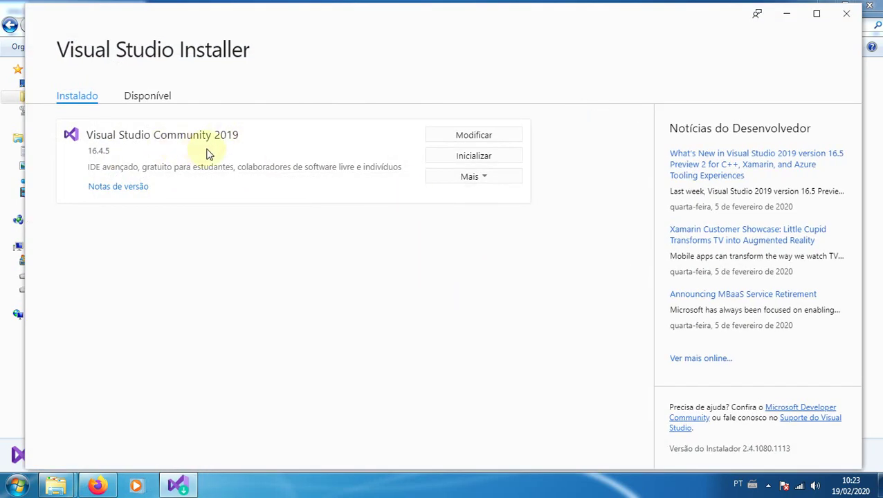
left_click(816, 14)
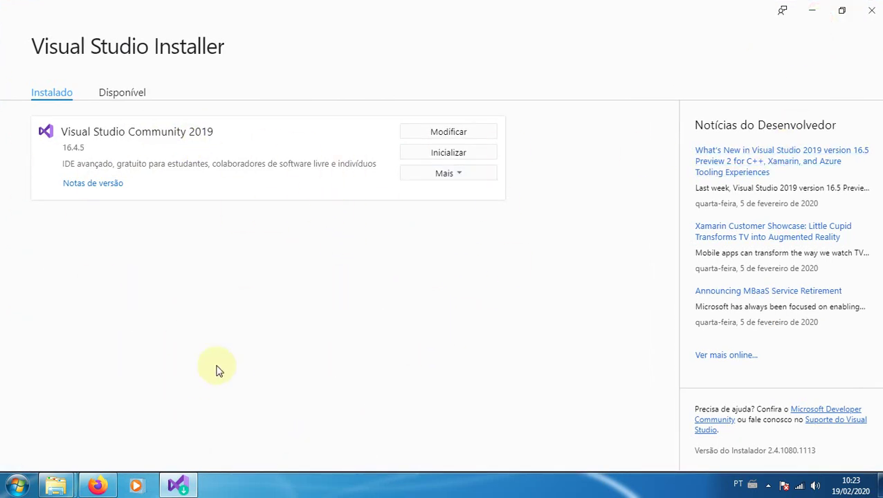
left_click(115, 93)
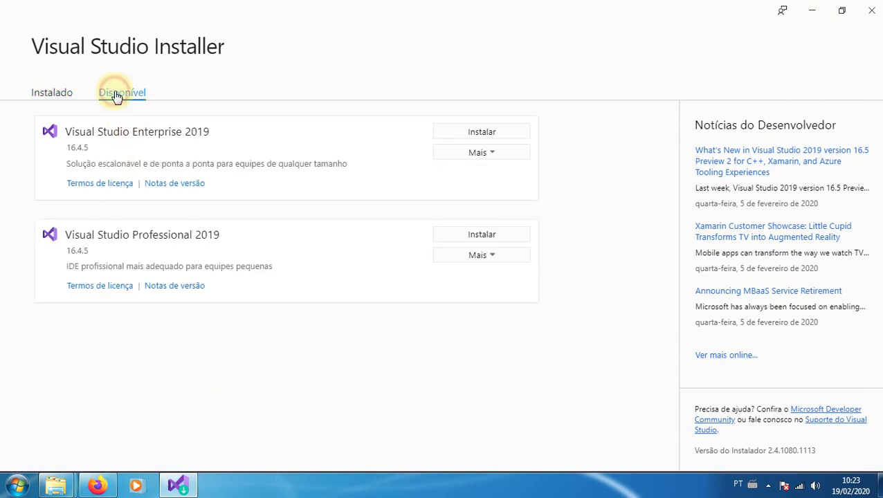
left_click(48, 93)
left_click(455, 135)
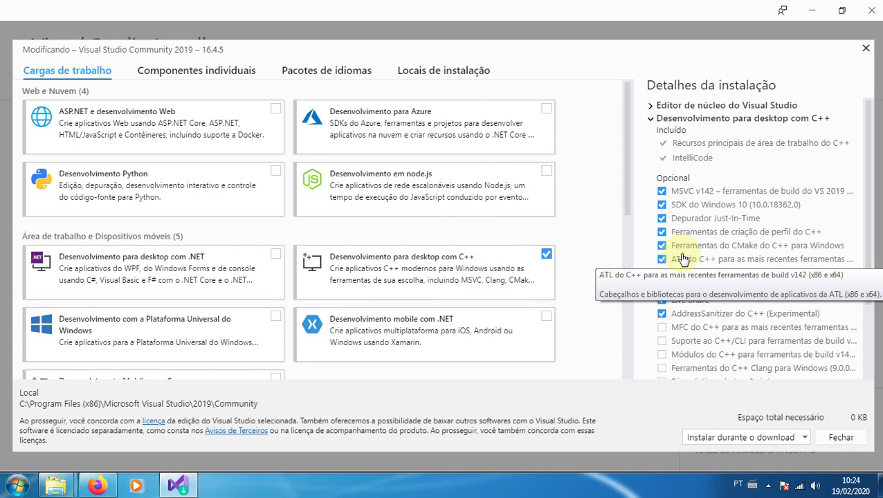
Close the C++ workload screen without changes and exit Visual Studio Installer
left_click(839, 441)
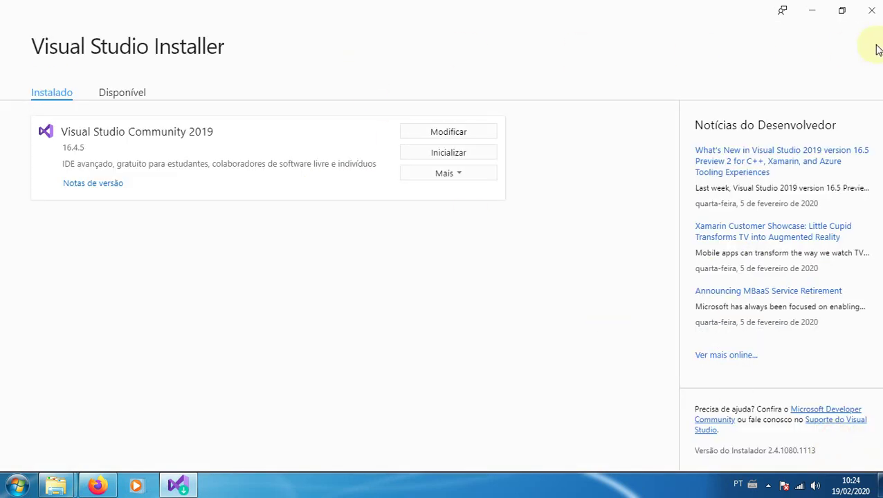
left_click(871, 10)
Delete the Visual Studio setup file from Downloads
left_click(174, 268)
left_click(148, 180)
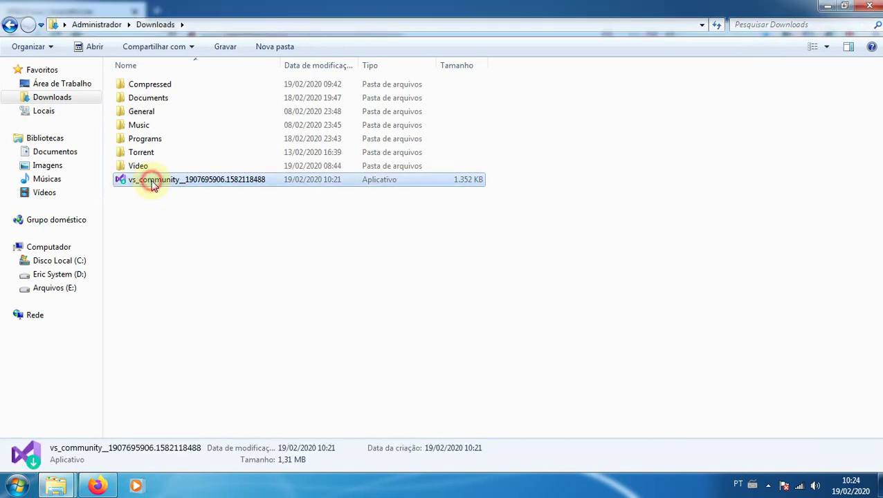
key("Delete")
Open the CMake link in a new Firefox tab and go to its download page
left_click(97, 485)
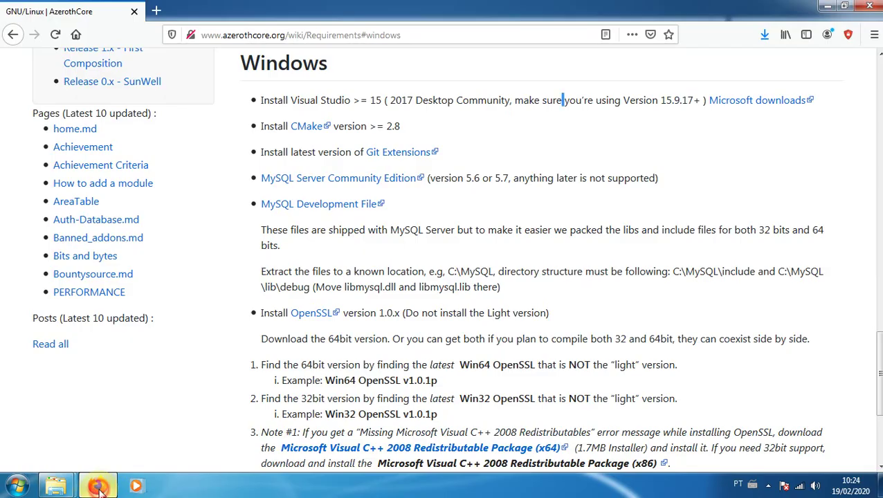
right_click(306, 129)
left_click(334, 135)
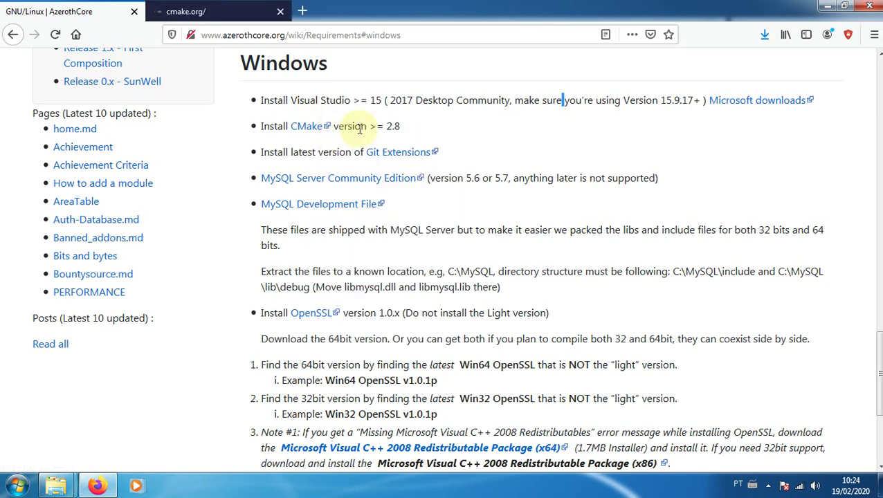
left_click(226, 12)
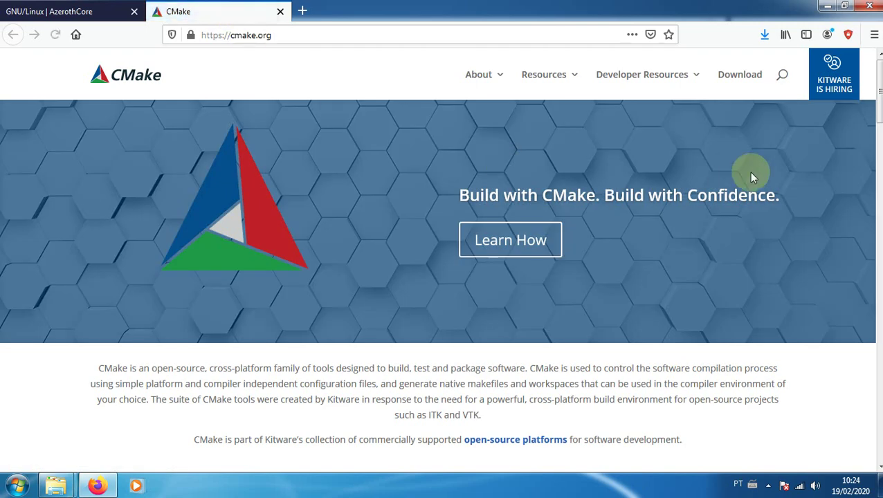
left_click(747, 77)
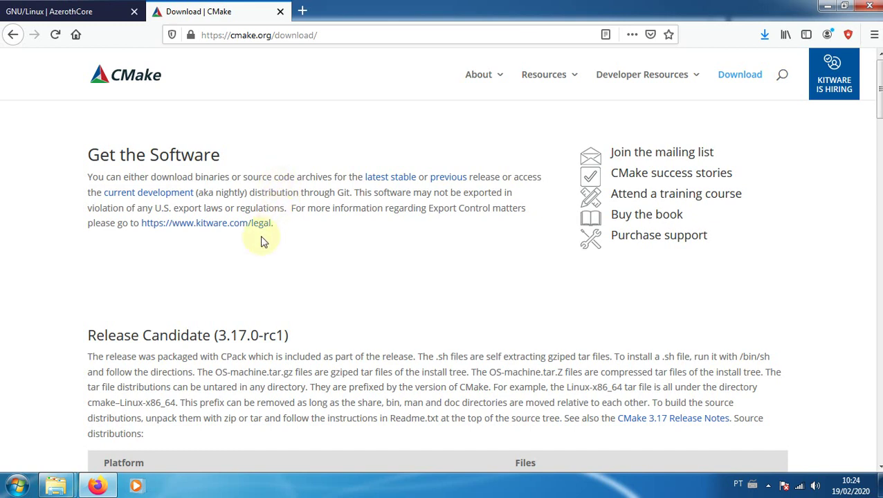
left_click(306, 281)
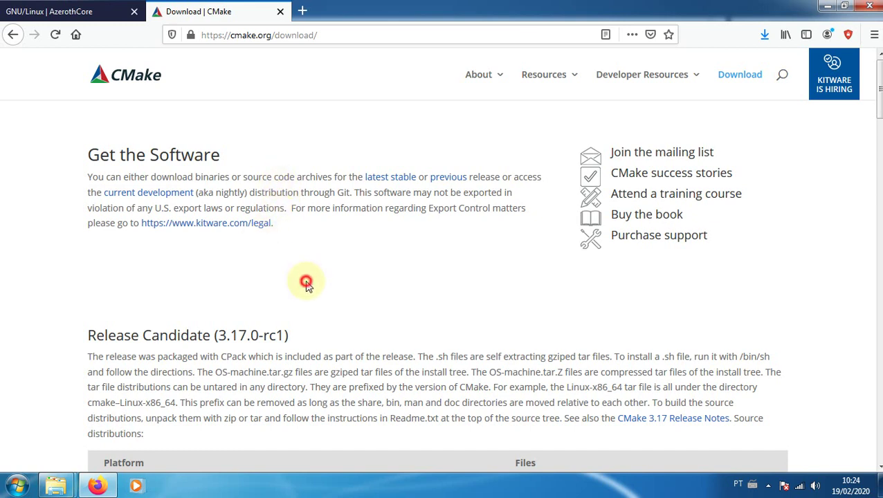
Scroll the CMake download page to the Latest Release 3.16.4 Windows .msi installers
left_click(96, 15)
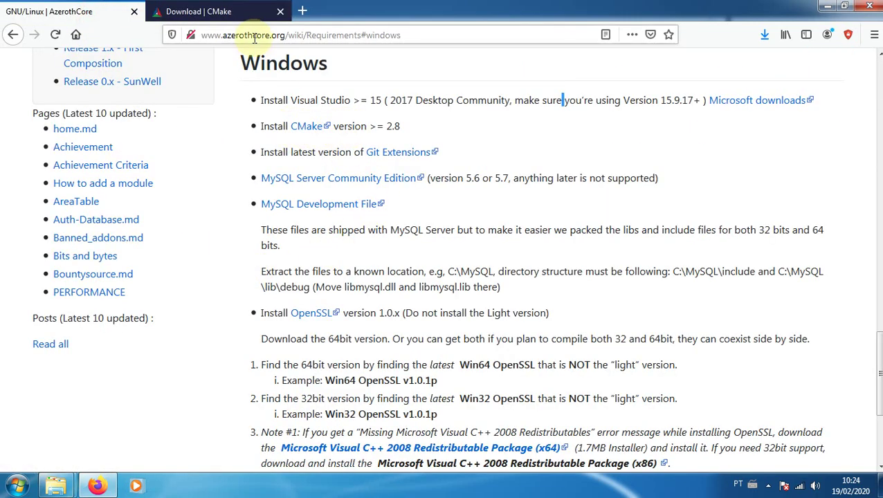
left_click(252, 11)
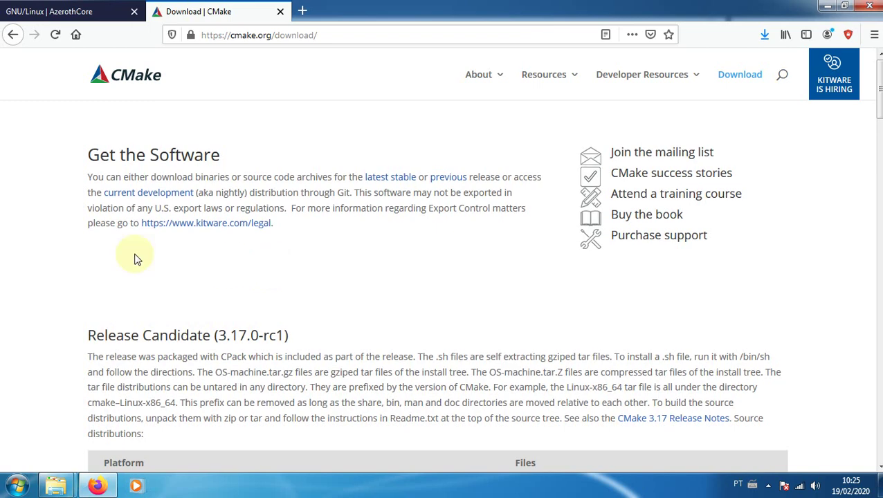
scroll(131, 260, "down", 5)
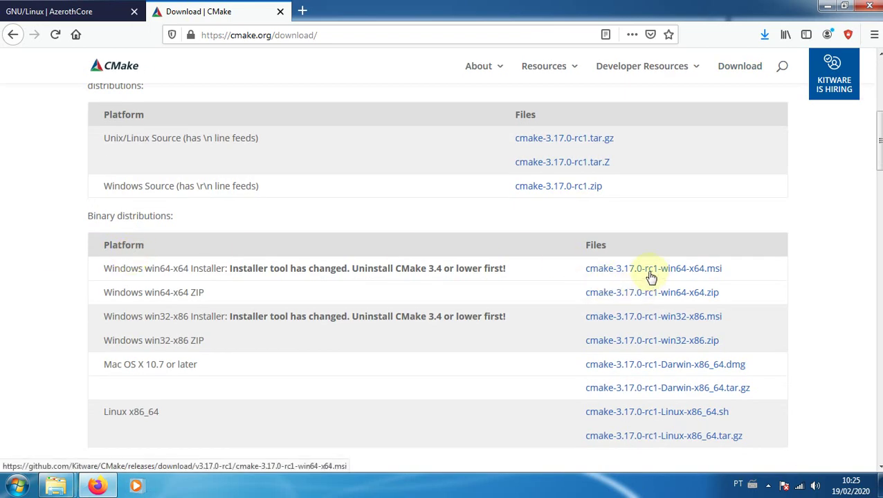
scroll(654, 275, "up", 1)
scroll(623, 267, "down", 5)
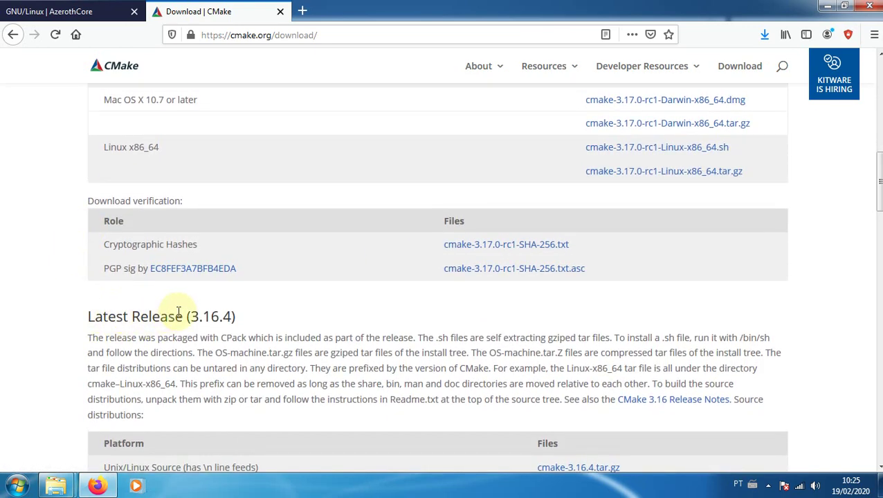
left_click_drag(878, 179, 868, 243)
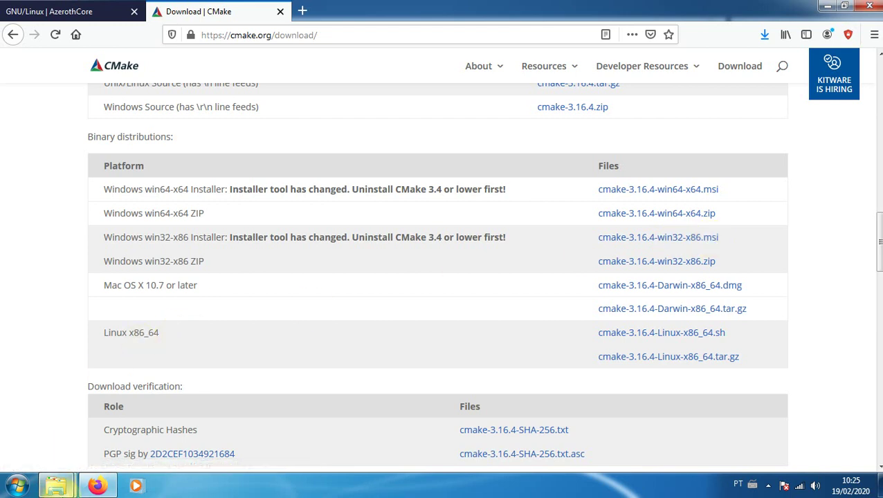
Browse to D:\WoW\Compilação\Programas\CMake and run the cmake-3.16.4-win32-x86 installer
right_click(57, 485)
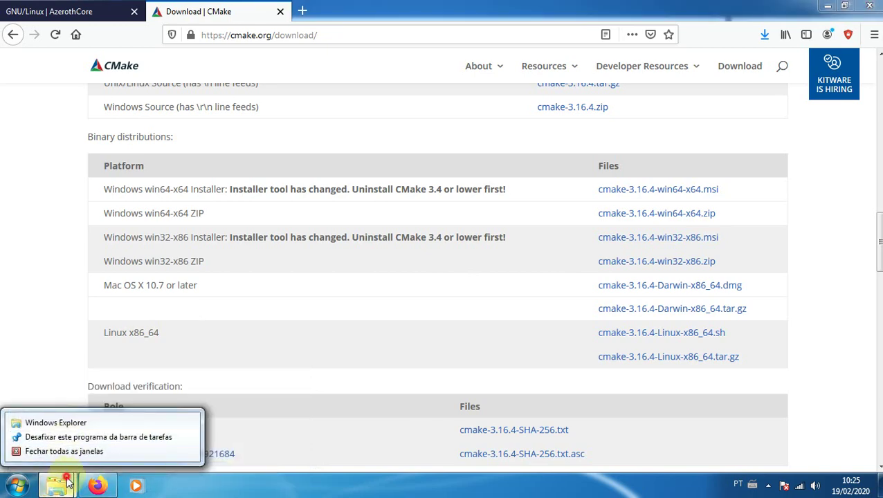
left_click(56, 486)
left_click(67, 431)
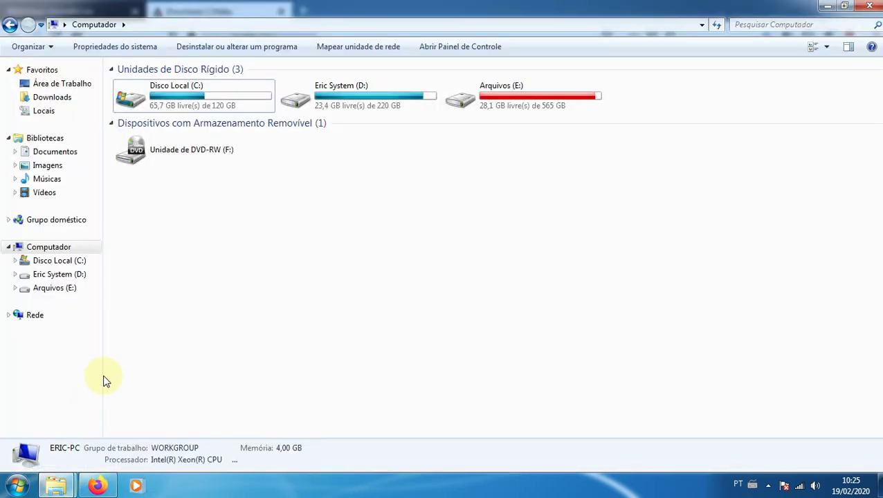
double_click(343, 91)
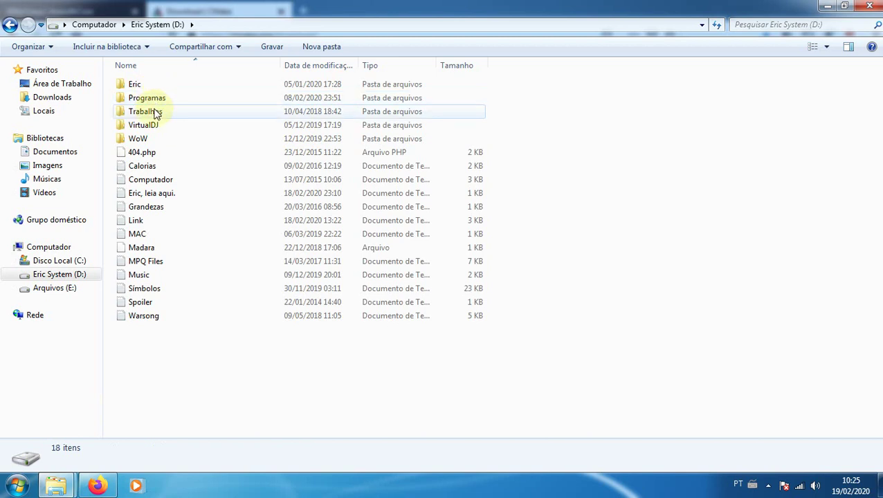
double_click(139, 137)
double_click(154, 112)
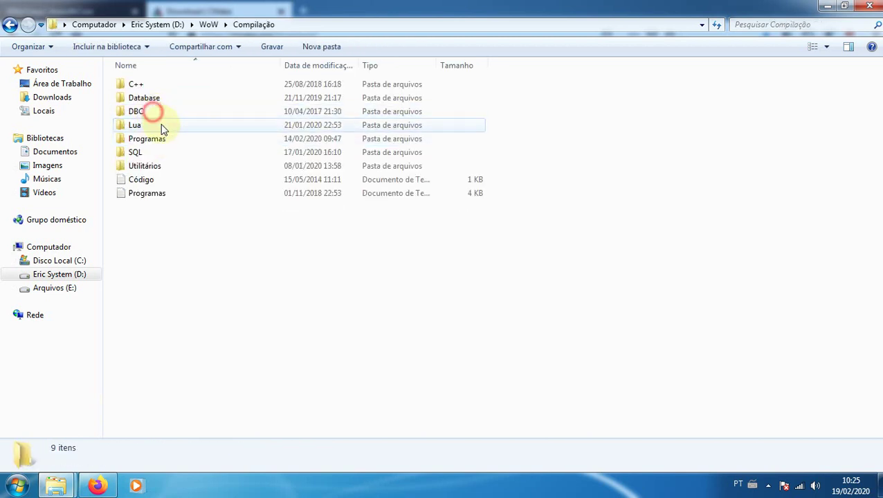
double_click(154, 137)
double_click(154, 139)
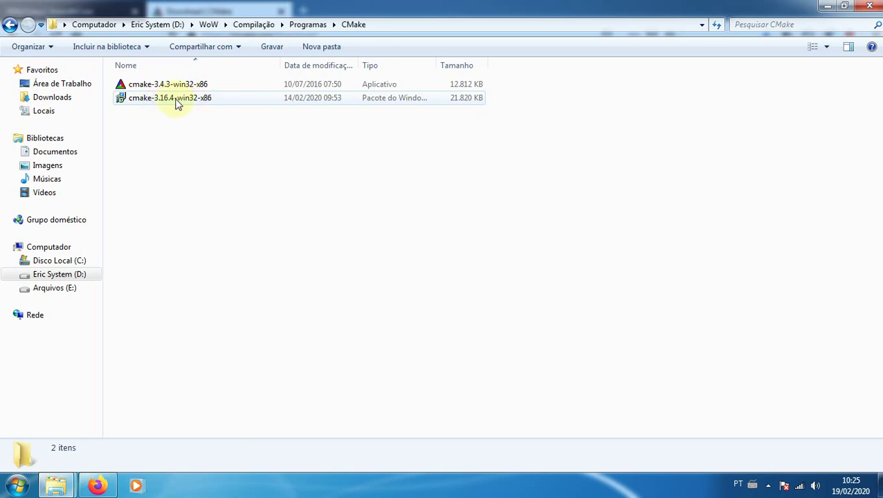
double_click(161, 98)
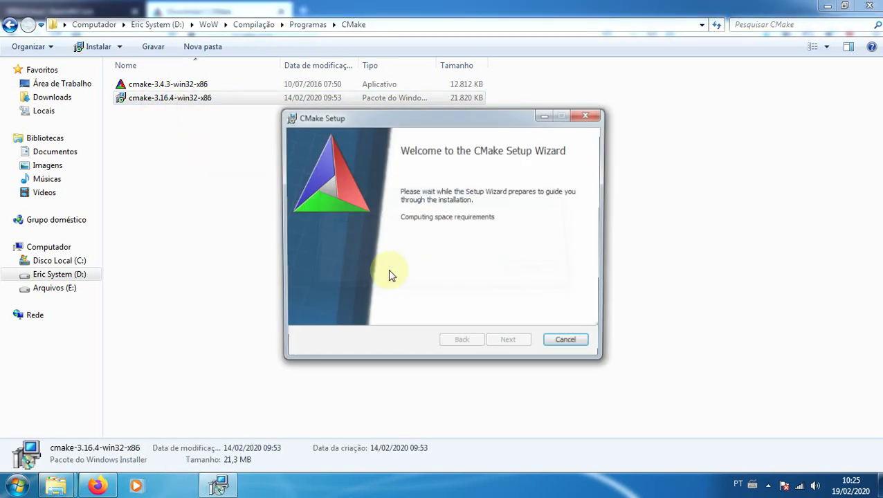
Install CMake 3.16.4 with the license accepted and default PATH and destination, then close the wizard
left_click(508, 340)
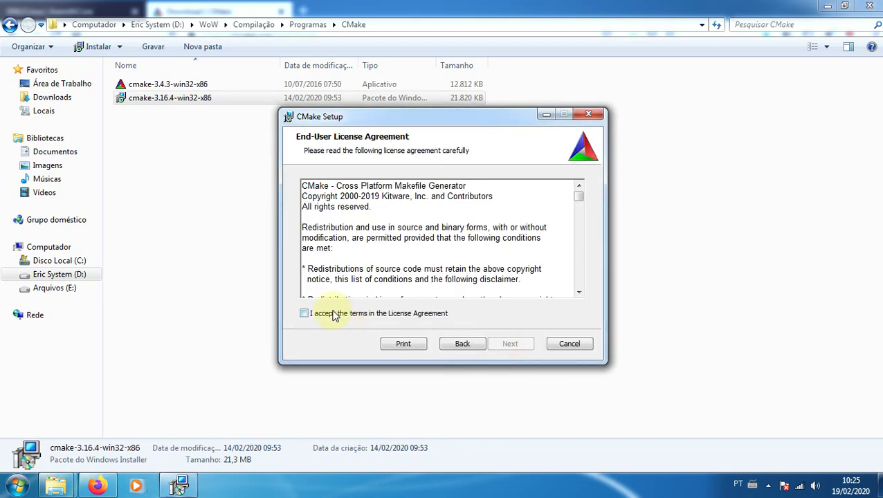
left_click(334, 315)
left_click(511, 342)
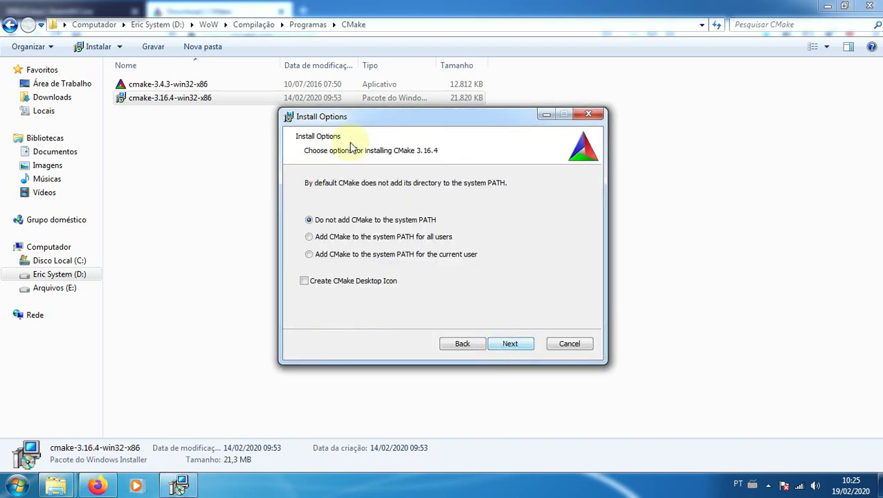
left_click(522, 348)
left_click(523, 348)
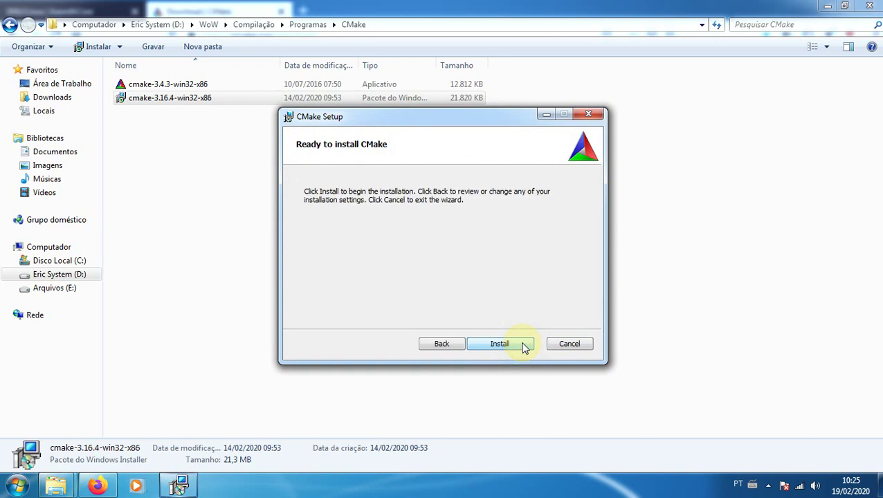
left_click(500, 344)
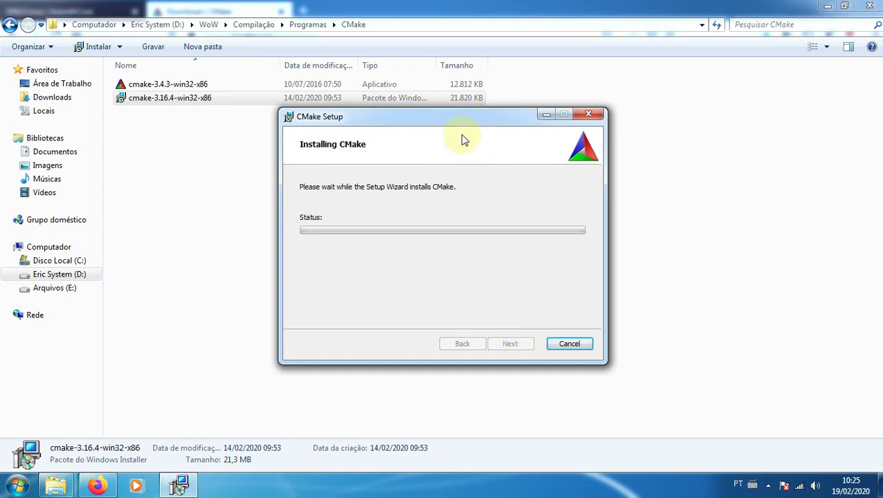
left_click(393, 490)
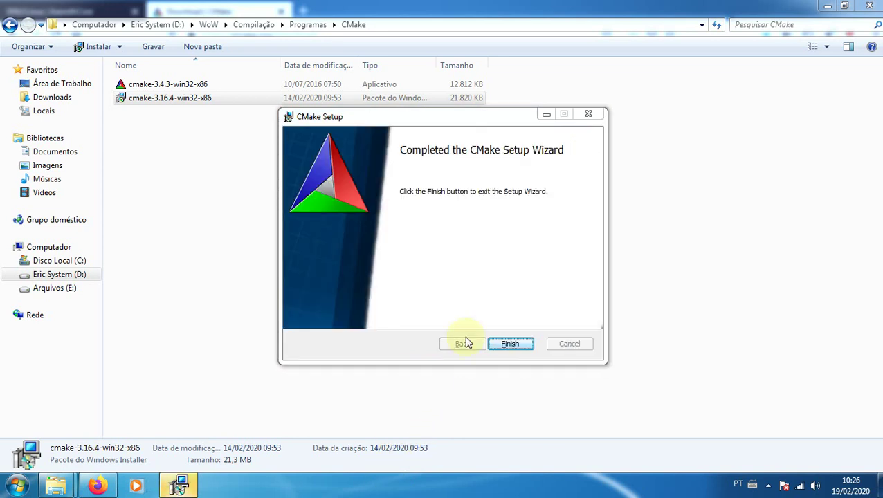
left_click(524, 344)
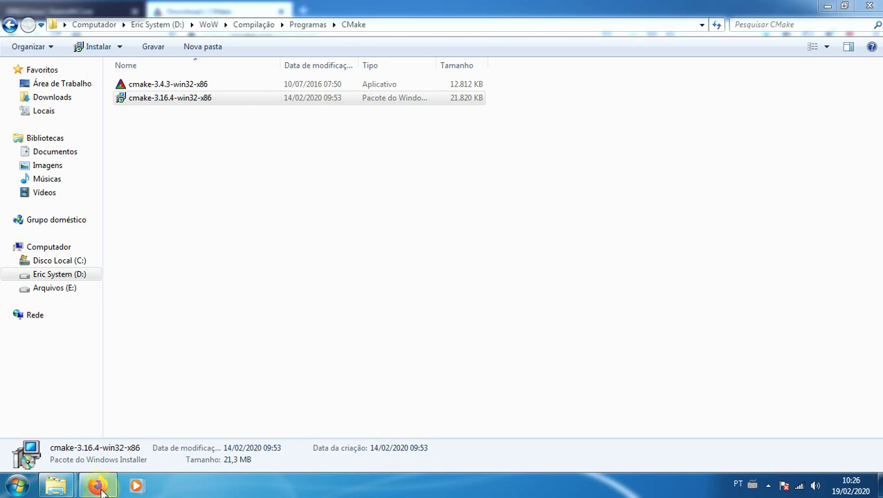
Close the CMake download page and open the Git download link in a new tab
left_click(97, 485)
left_click(280, 11)
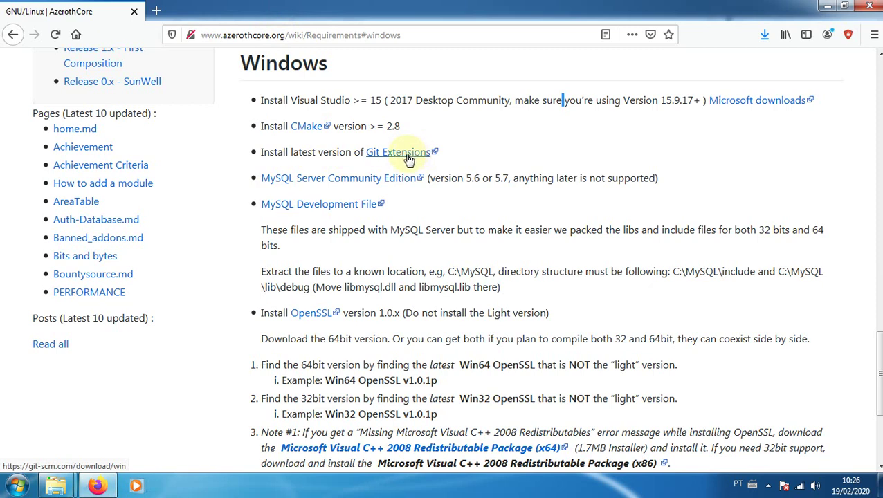
right_click(407, 159)
left_click(423, 162)
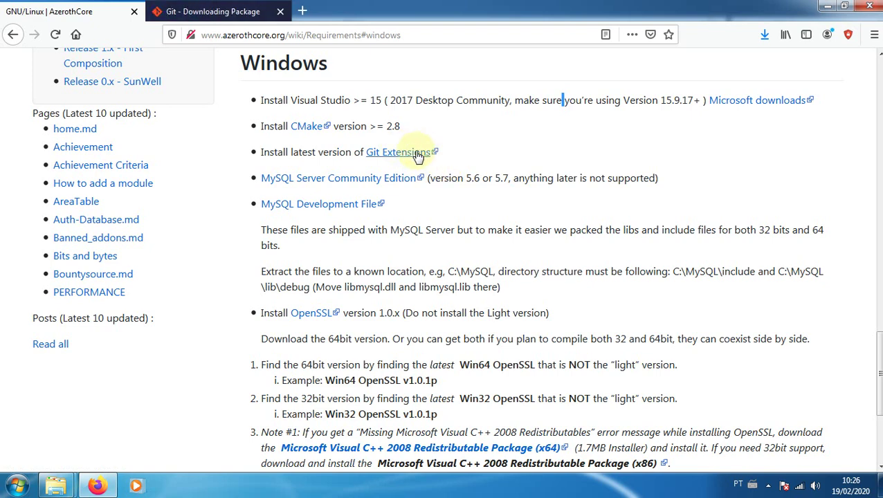
left_click(229, 13)
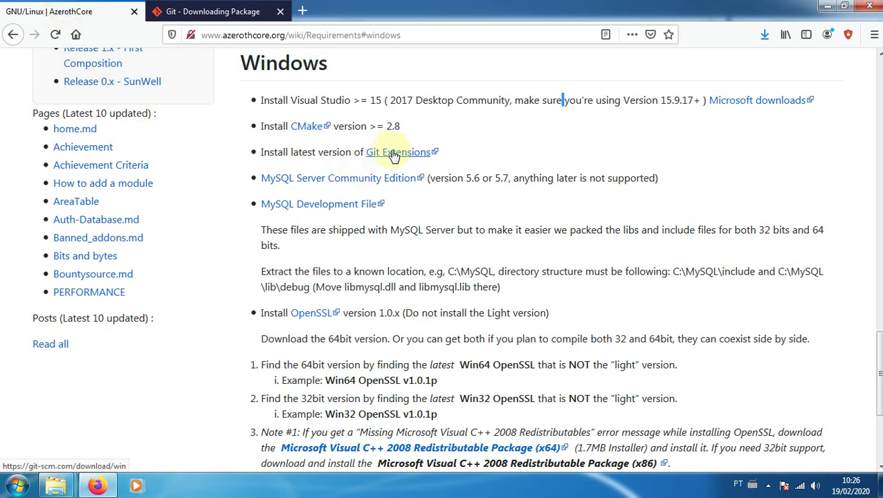
Compare the Git for Windows page with the AzerothCore requirements, then bring up the CMake folder window
left_click(223, 11)
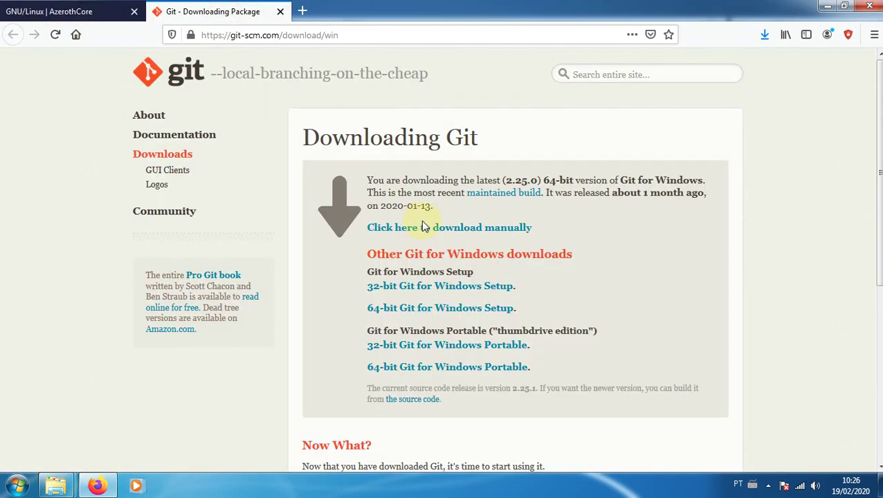
left_click(112, 12)
left_click(206, 17)
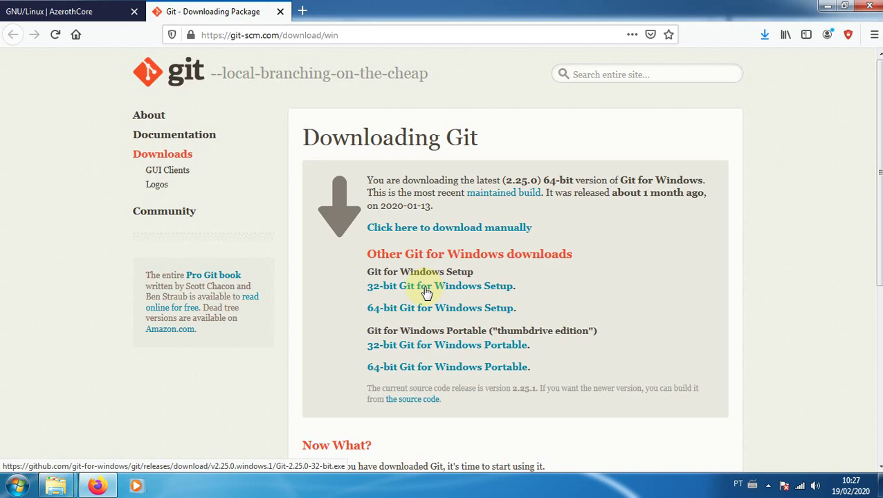
mouse_move(55, 486)
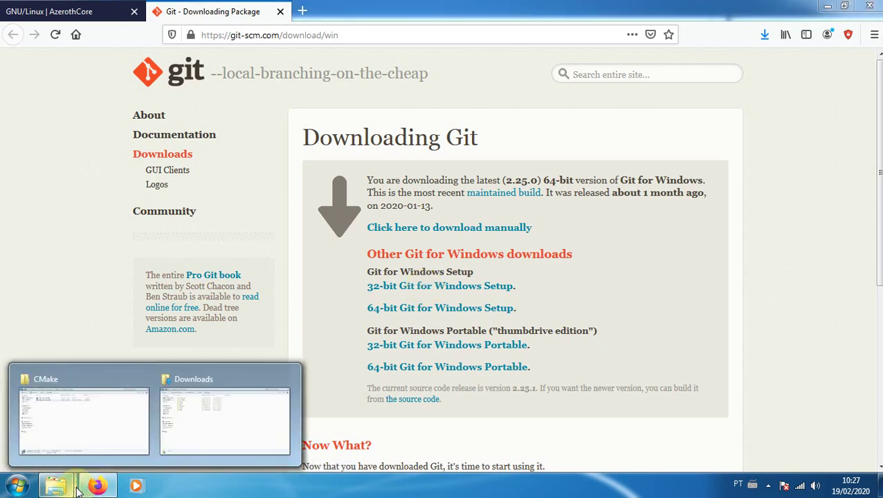
left_click(74, 424)
From Programas, open the Git folder and run the Git-2.25.0-64-bit installer
left_click(10, 25)
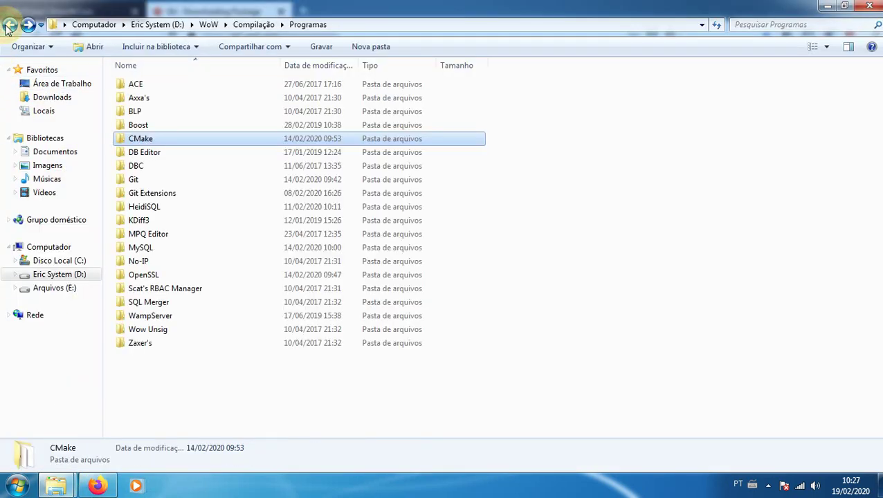
double_click(136, 179)
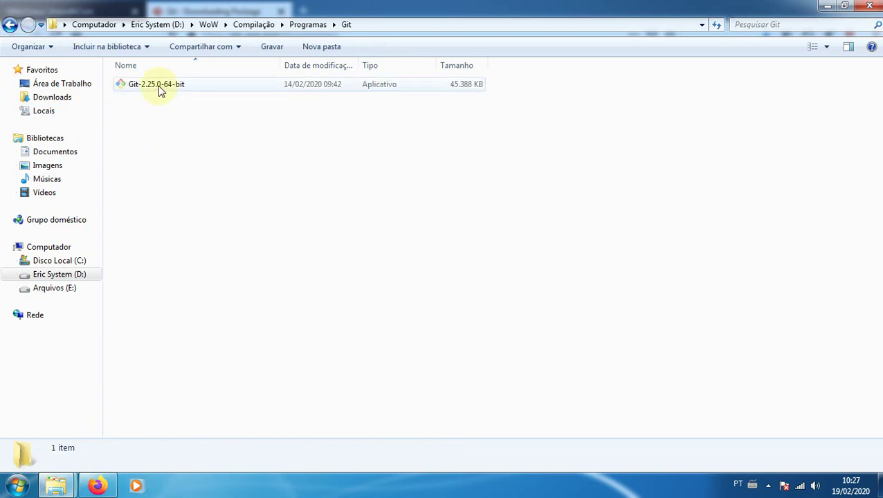
left_click(158, 86)
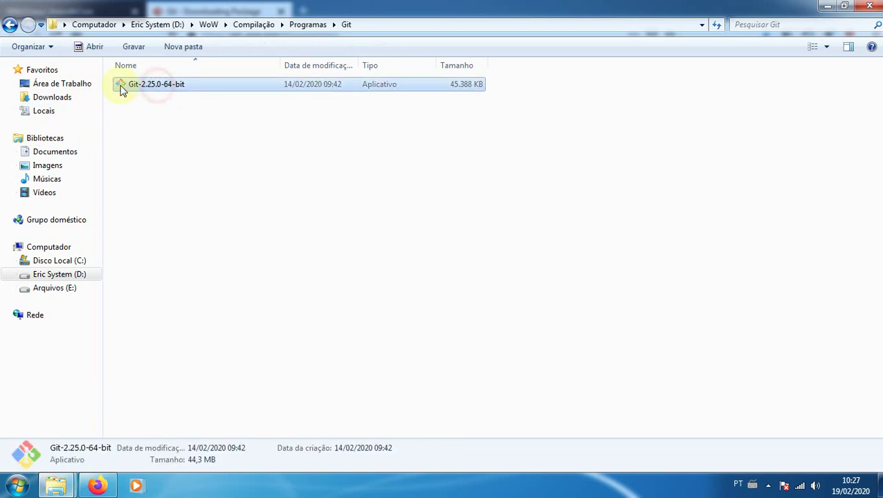
double_click(157, 86)
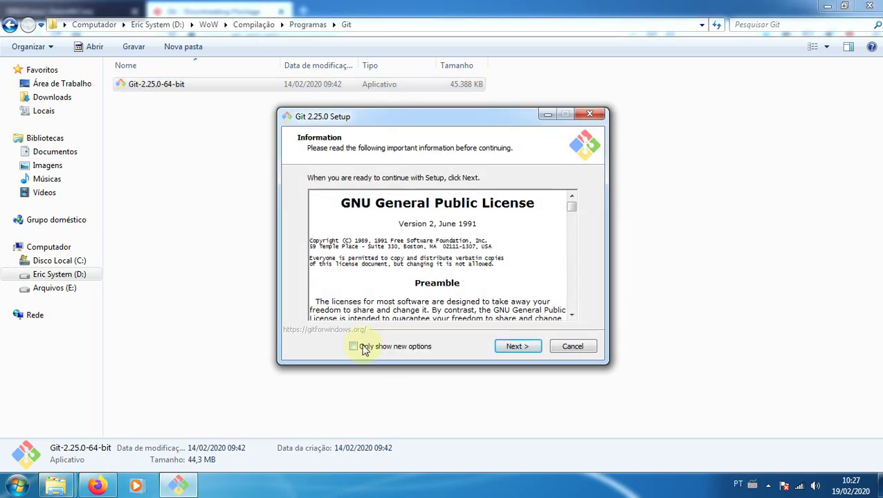
Install Git 2.25.0 with default components, Notepad++ editor, OpenSSL and Windows-style line endings
left_click(516, 348)
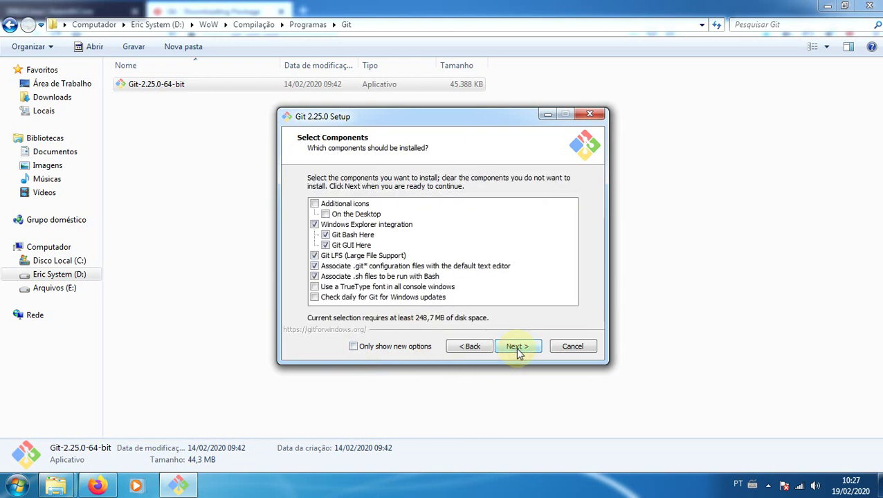
left_click(516, 347)
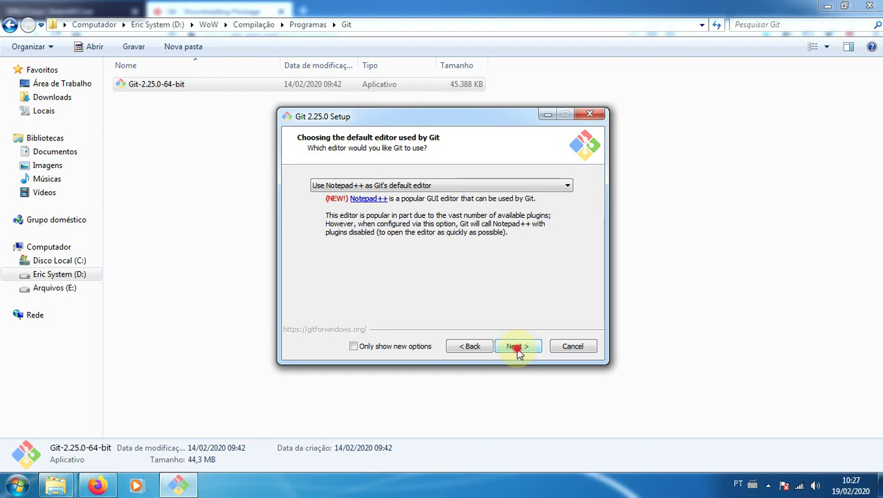
left_click(516, 347)
left_click(518, 350)
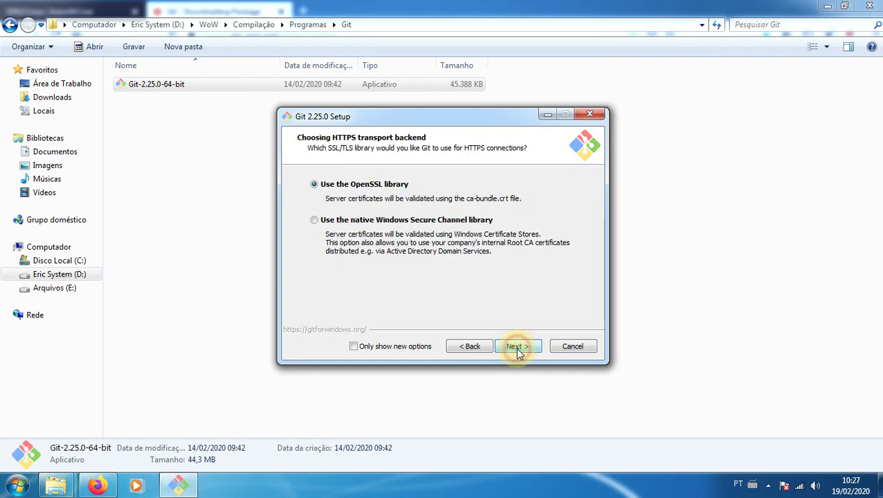
left_click(518, 350)
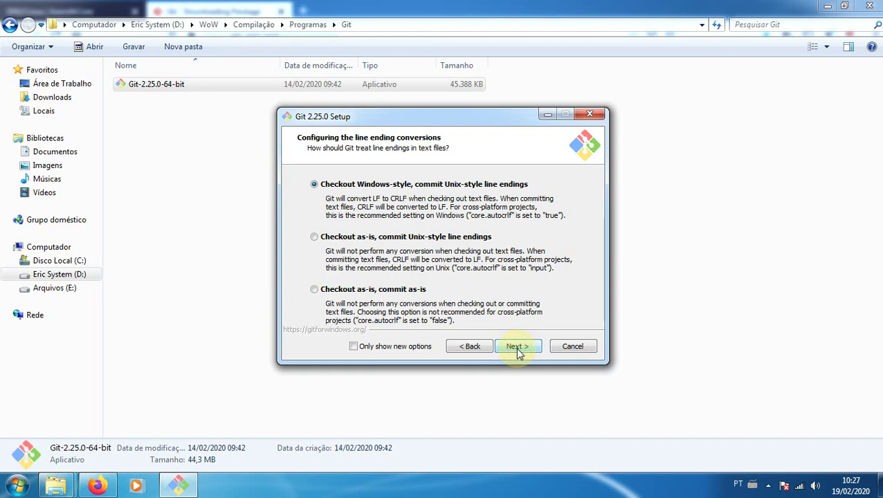
left_click(518, 350)
left_click(515, 347)
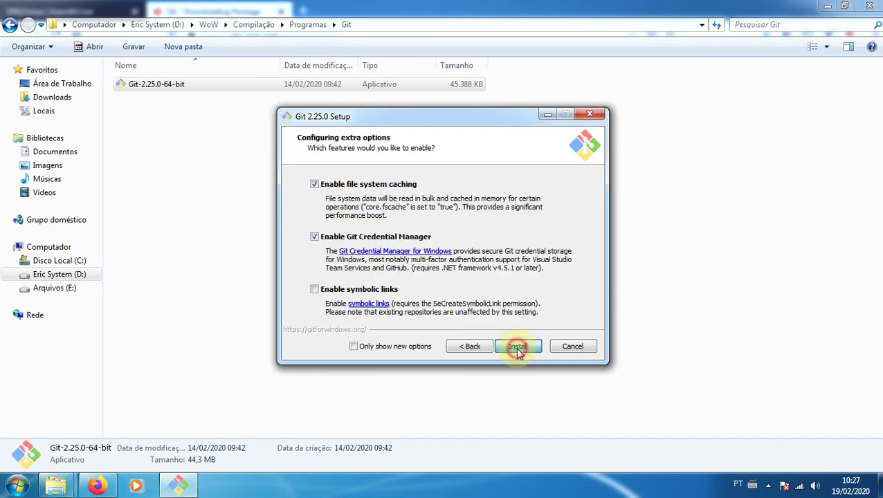
left_click(516, 347)
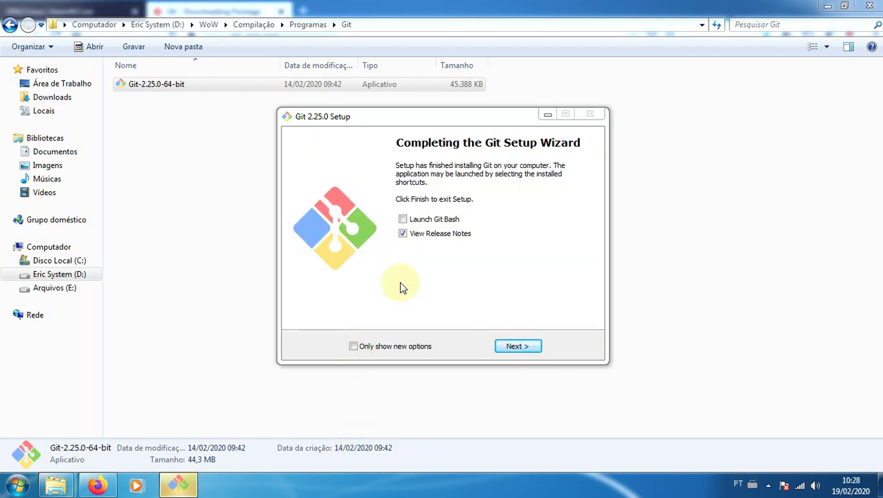
Finish Git setup with Launch Git Bash and View Release Notes unchecked, returning to Firefox
left_click(403, 220)
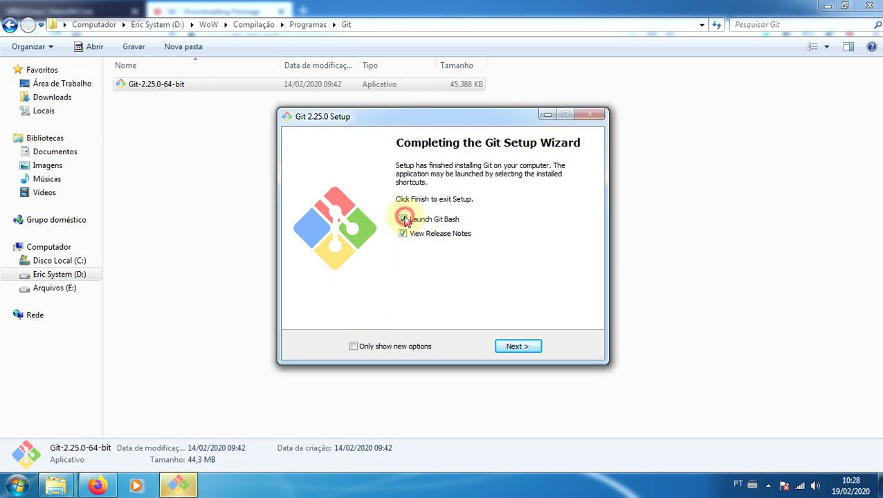
left_click(403, 219)
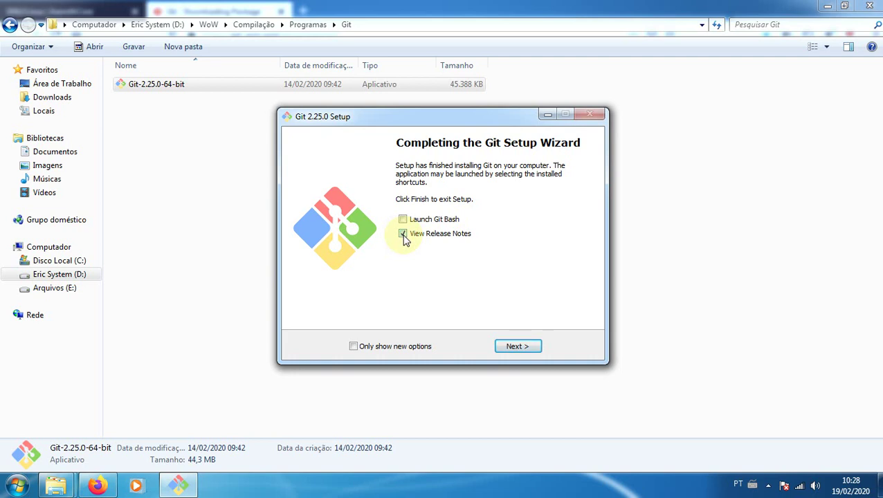
left_click(404, 234)
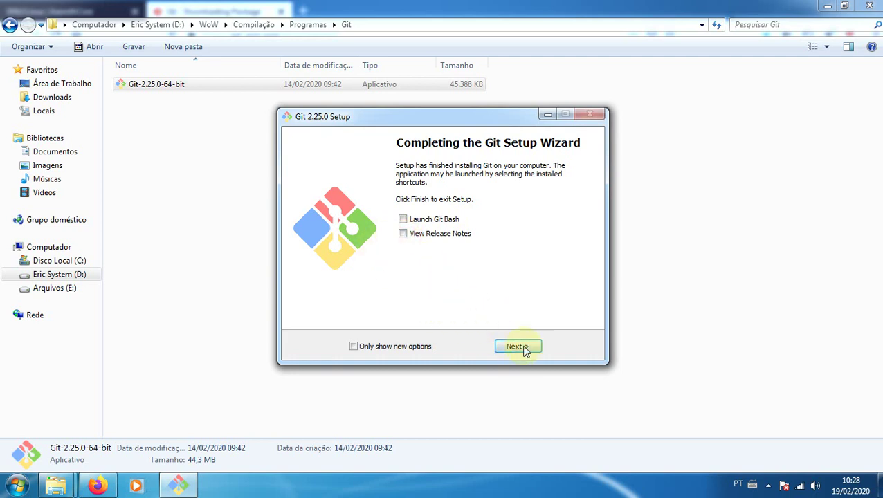
left_click(521, 348)
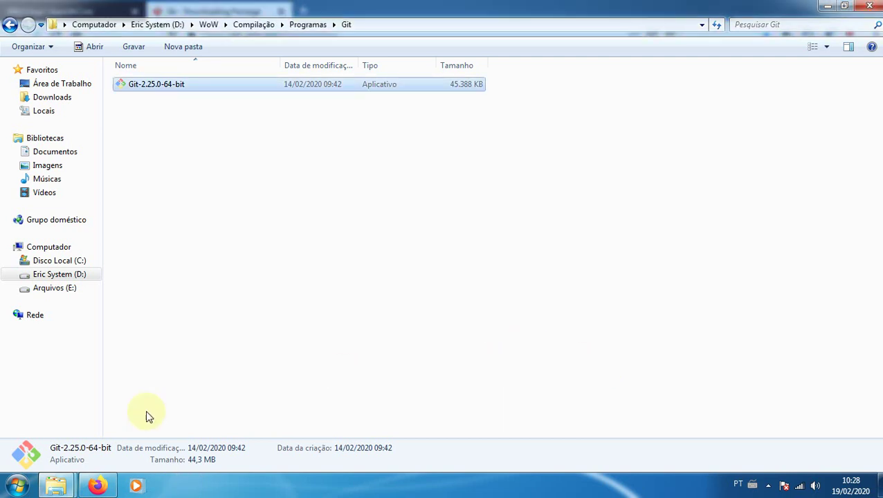
left_click(97, 486)
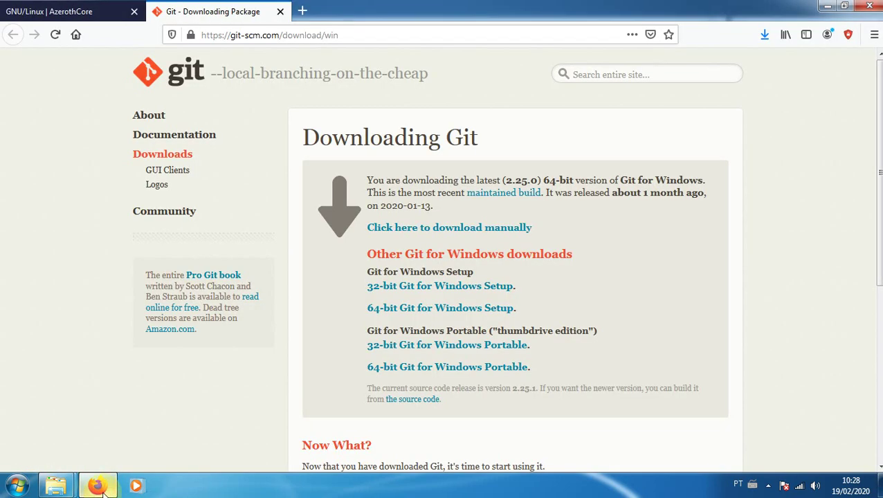
Close the Git tab and open the MySQL Server Community Edition link in a new tab
left_click(280, 11)
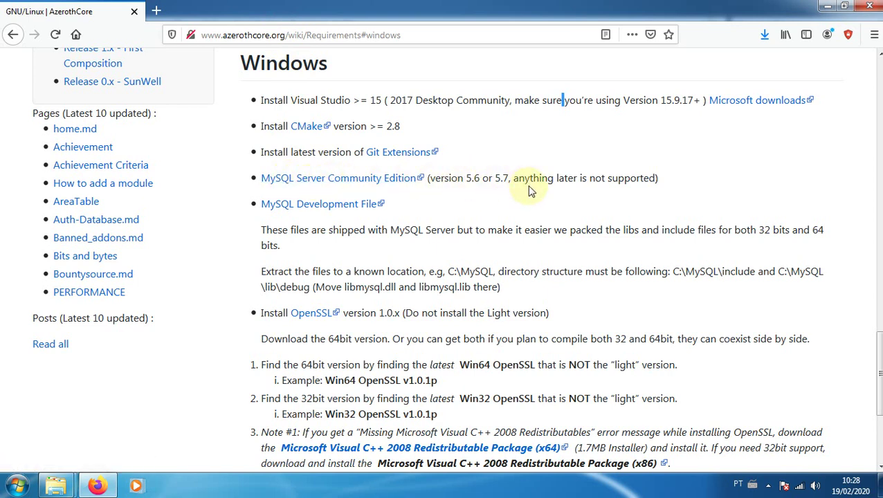
left_click_drag(537, 179, 720, 190)
left_click(720, 186)
right_click(287, 183)
left_click(317, 191)
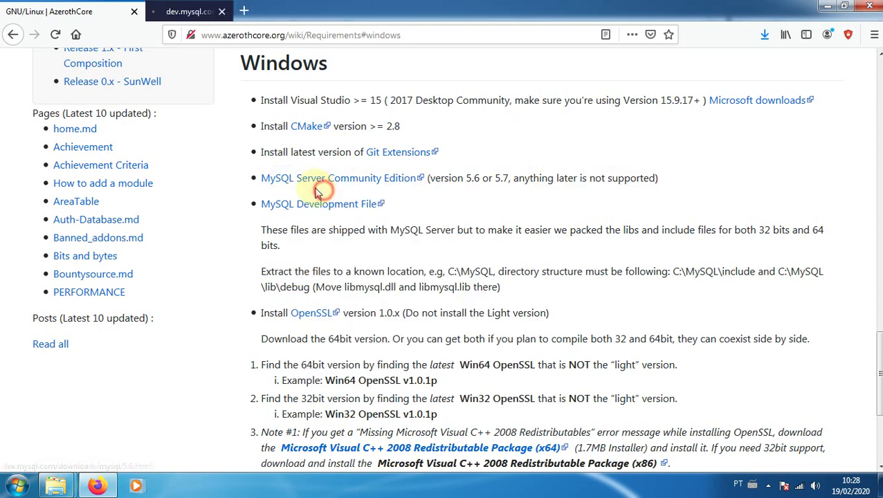
left_click(197, 16)
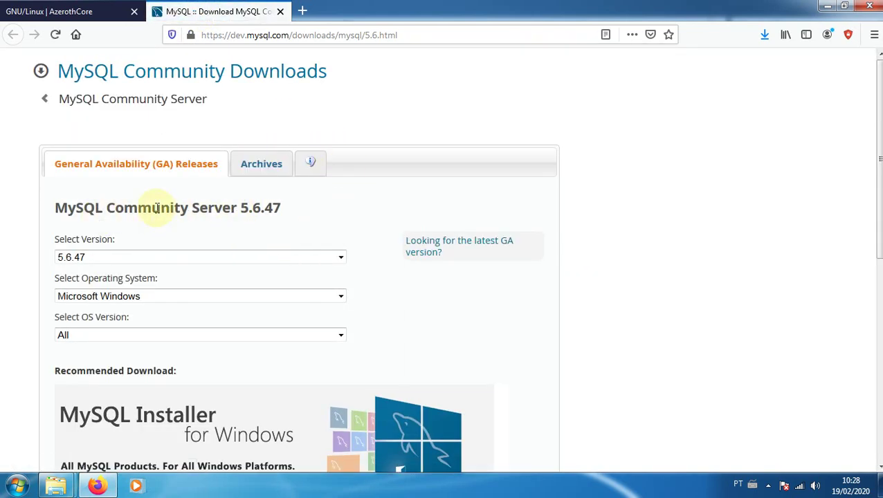
Keep version 5.6.47 with OS version All and go to the MySQL Installer download page
left_click(332, 258)
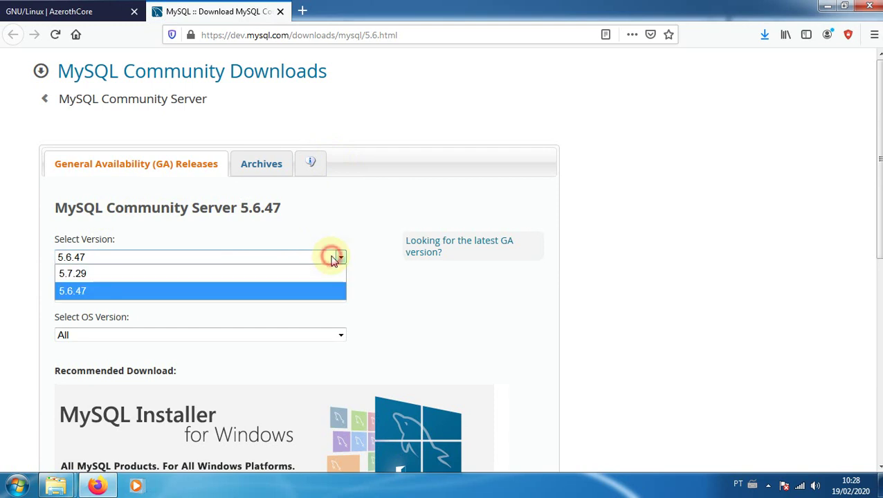
left_click(333, 260)
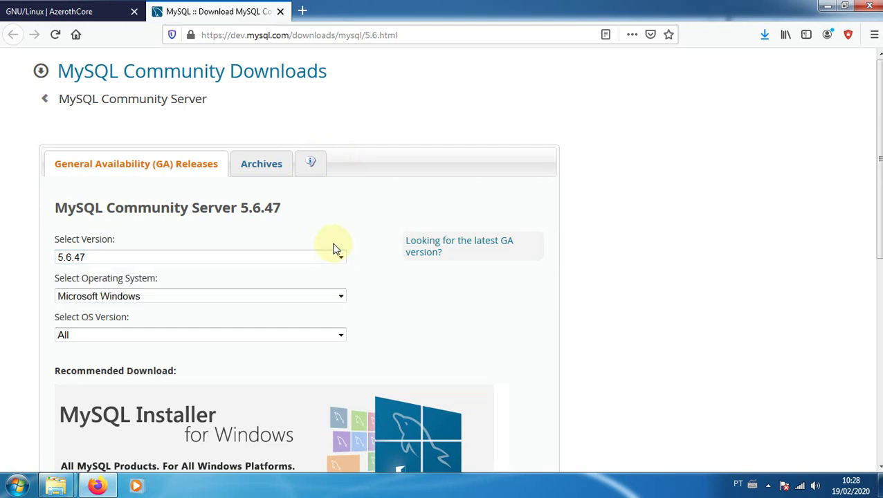
scroll(343, 296, "down", 2)
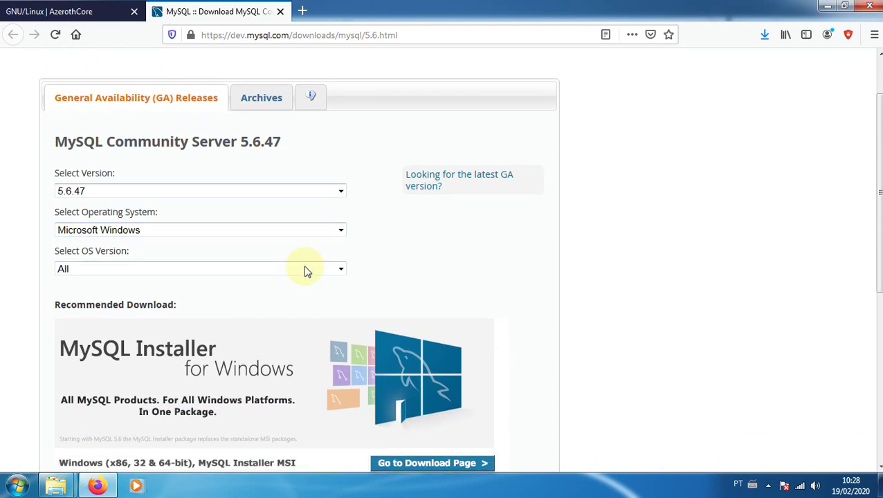
left_click(95, 270)
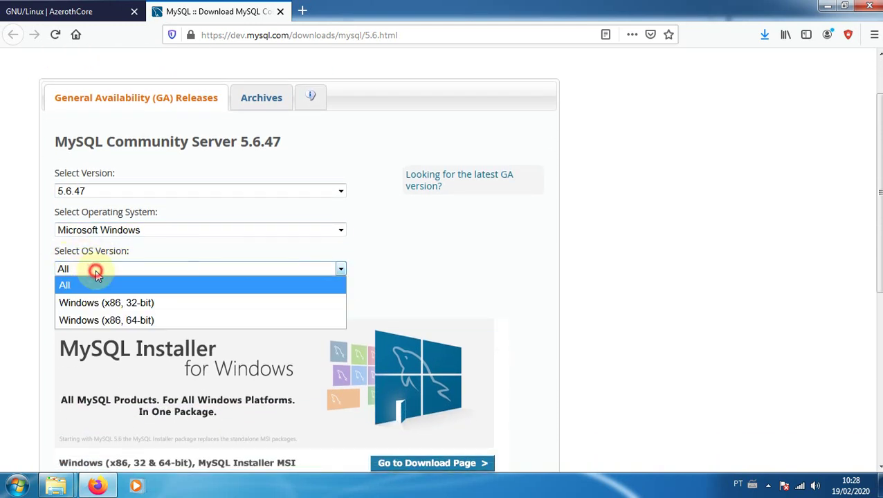
left_click(96, 270)
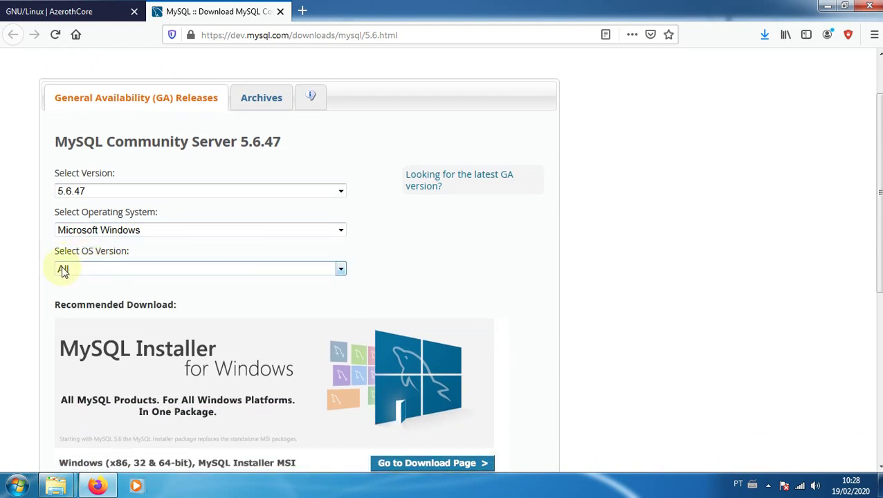
scroll(398, 276, "down", 5)
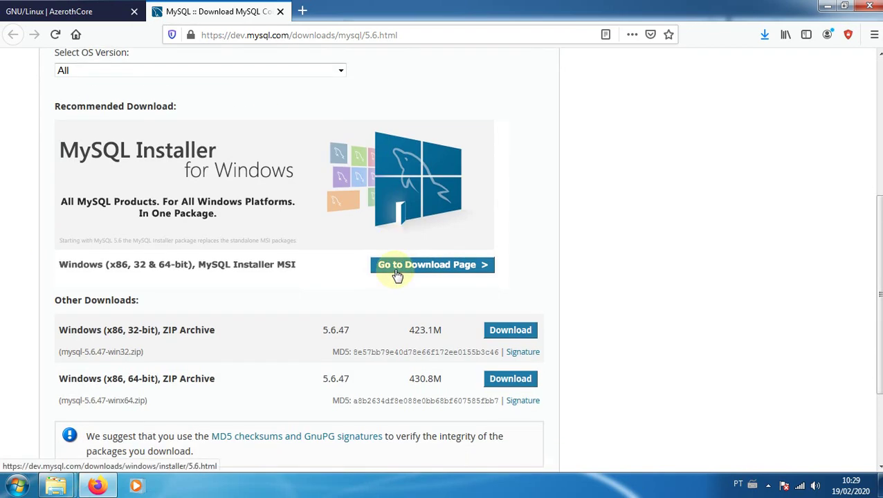
scroll(360, 279, "down", 2)
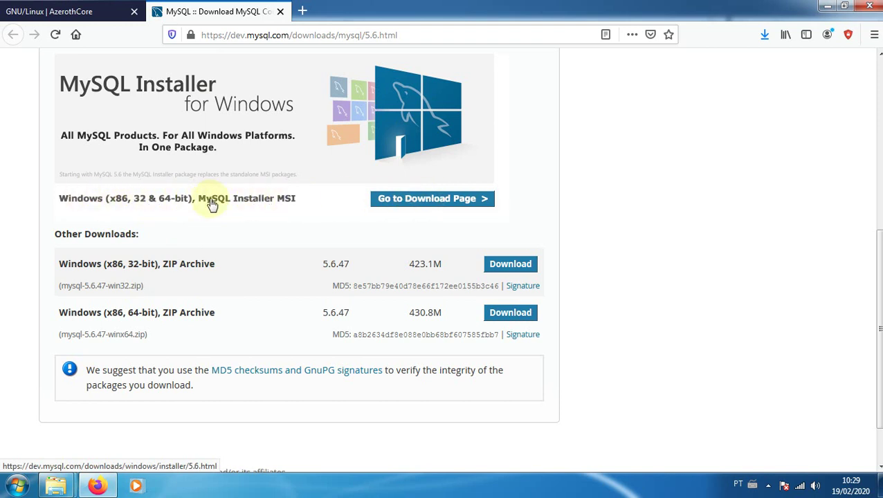
left_click(414, 201)
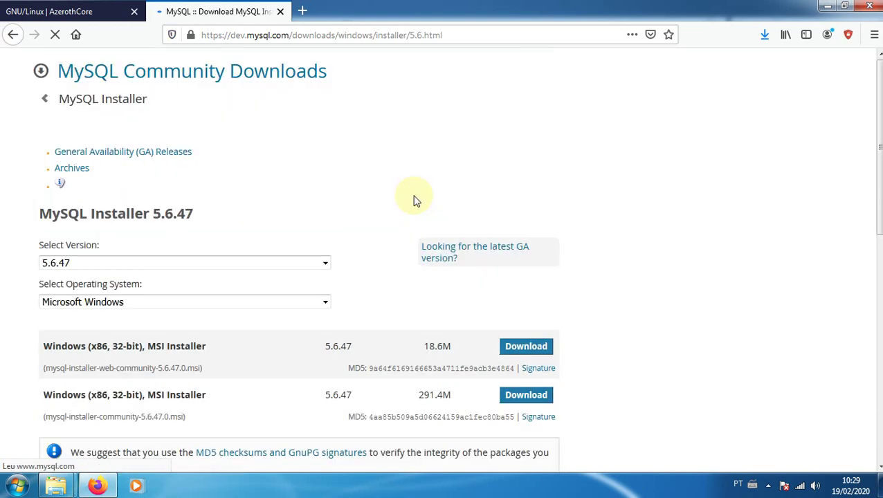
scroll(339, 194, "down", 2)
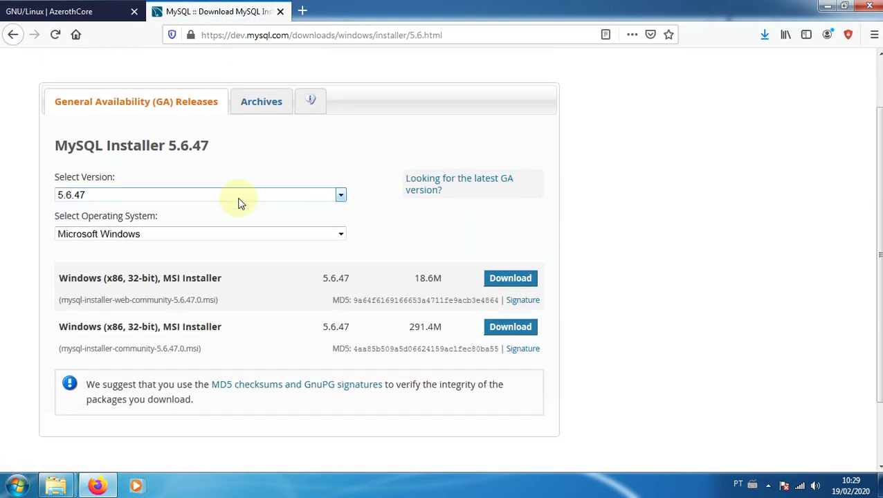
left_click(341, 192)
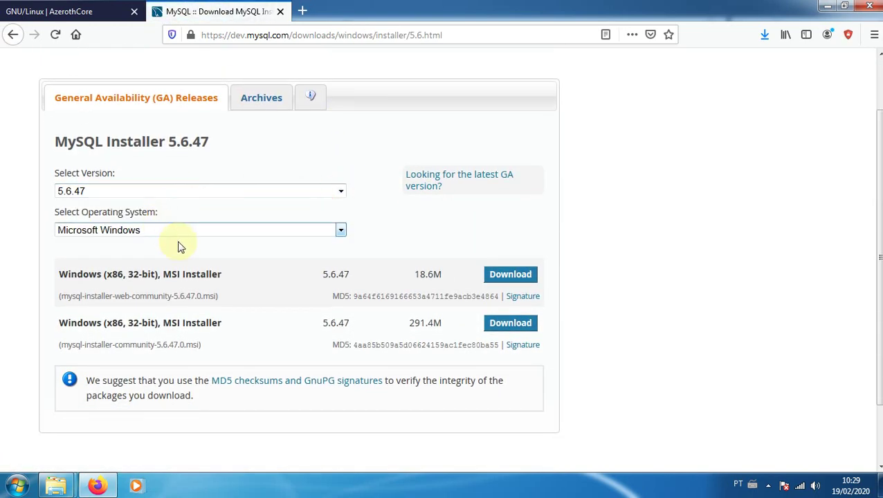
scroll(139, 235, "down", 2)
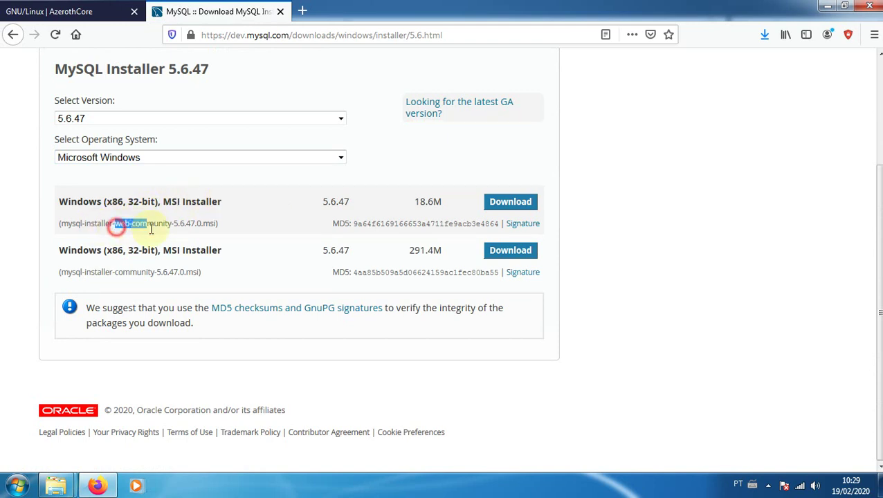
left_click_drag(114, 224, 146, 224)
left_click_drag(408, 202, 449, 204)
left_click(449, 203)
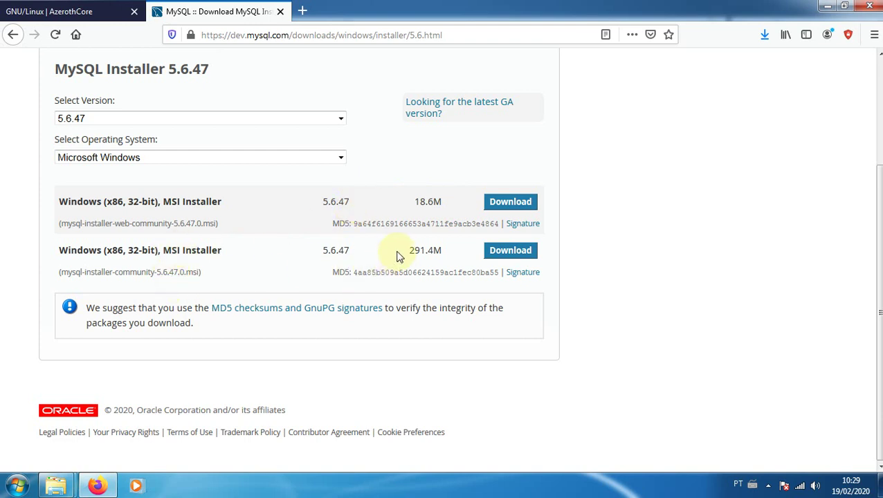
left_click_drag(396, 253, 444, 255)
left_click(451, 252)
mouse_move(56, 486)
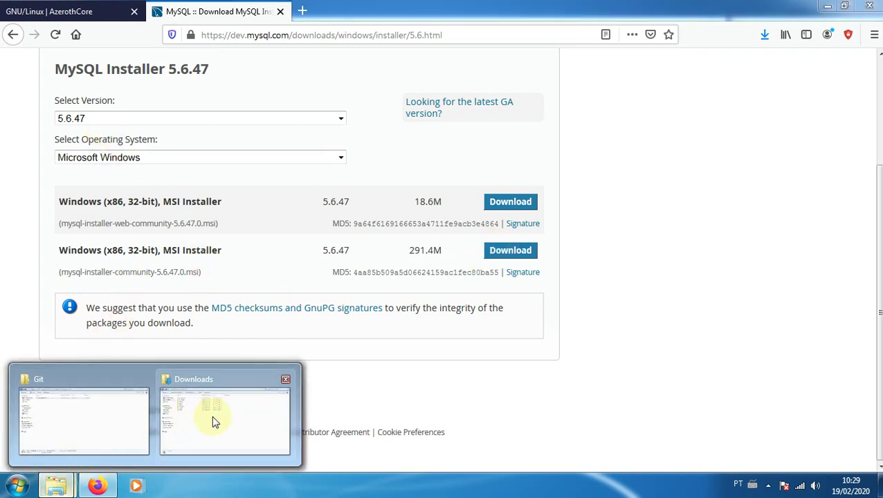
left_click(108, 409)
Open the MySQL folder under Programas and launch mysql-installer-community-5.6.47.0
left_click(9, 25)
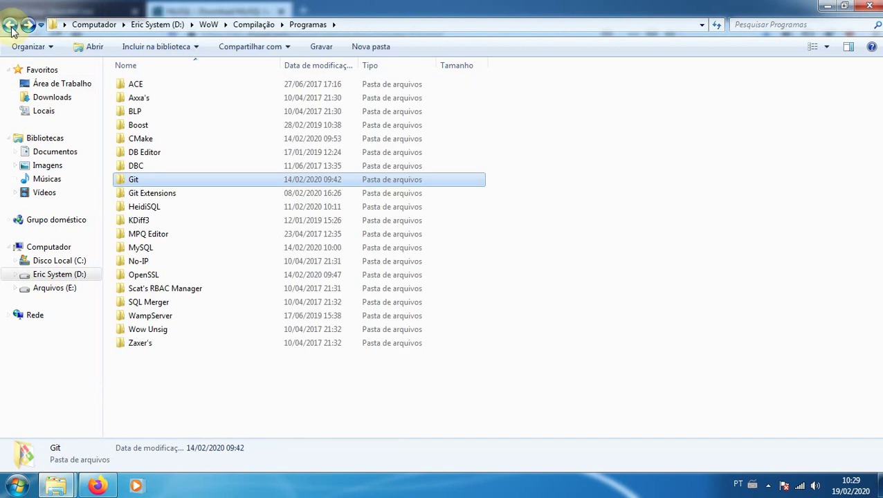
double_click(141, 248)
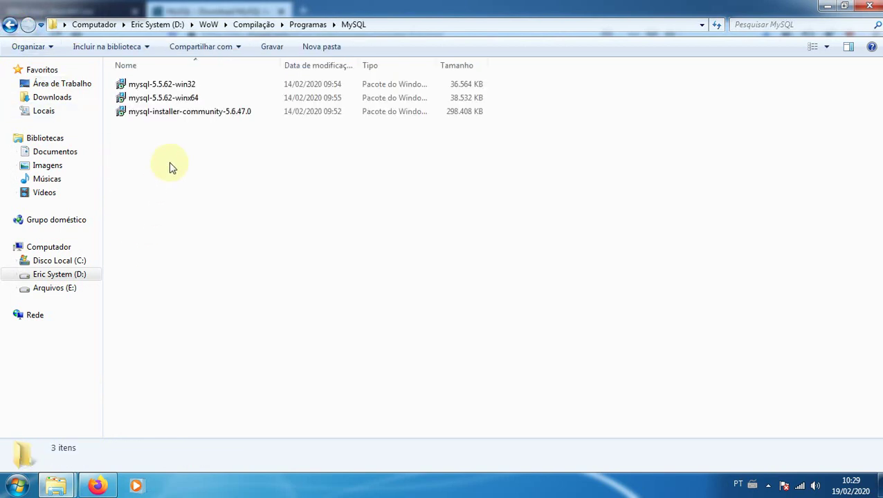
left_click(201, 114)
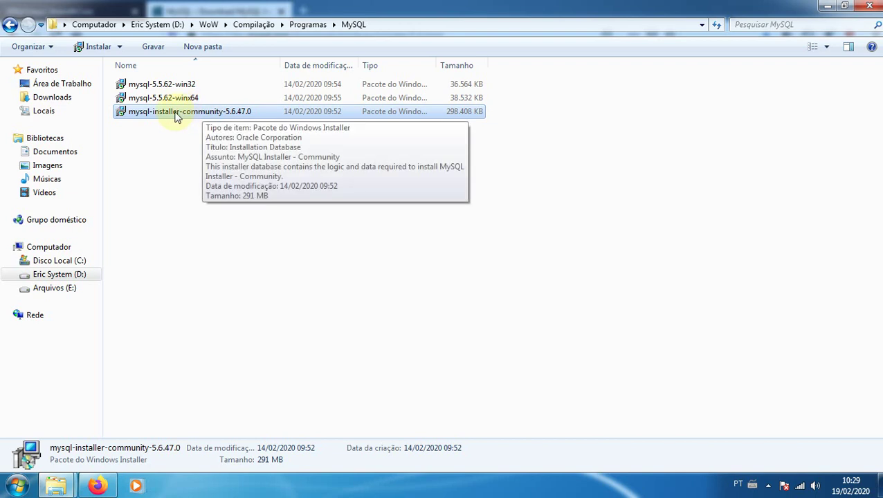
double_click(176, 114)
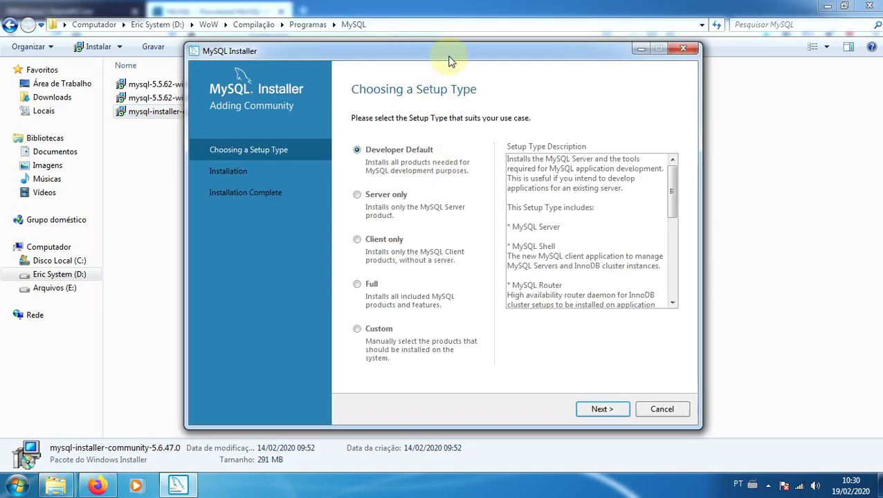
Choose the Server only setup type and execute the MySQL Server 5.6.47 installation
left_click_drag(449, 49, 441, 31)
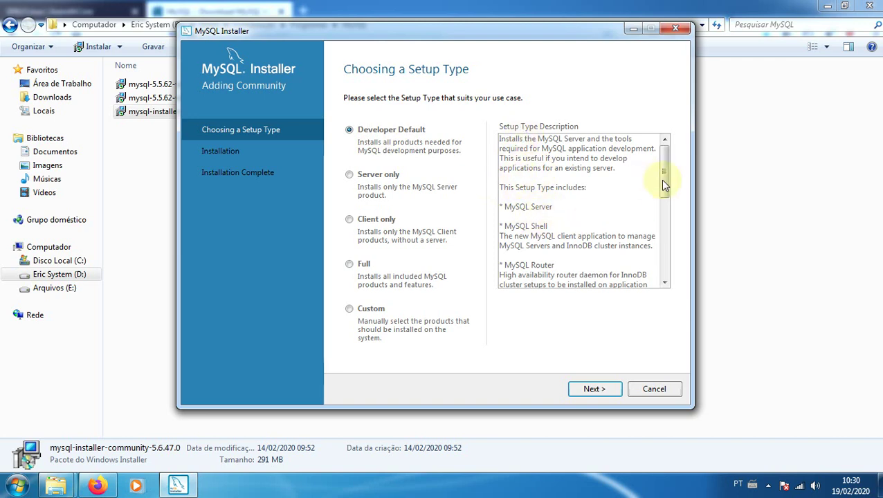
left_click_drag(665, 174, 663, 263)
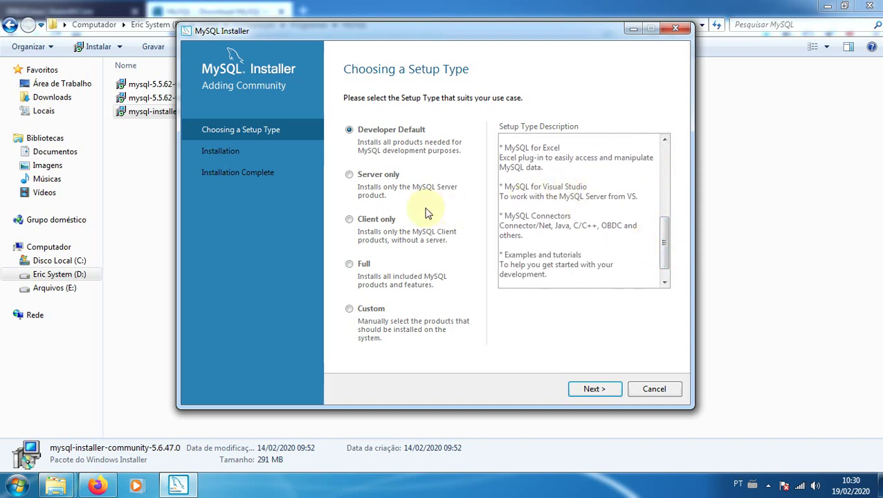
left_click(350, 176)
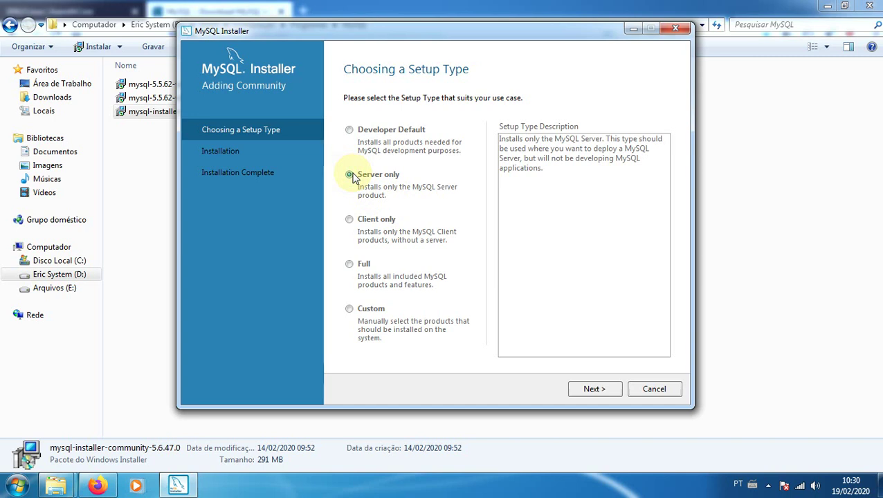
left_click(595, 390)
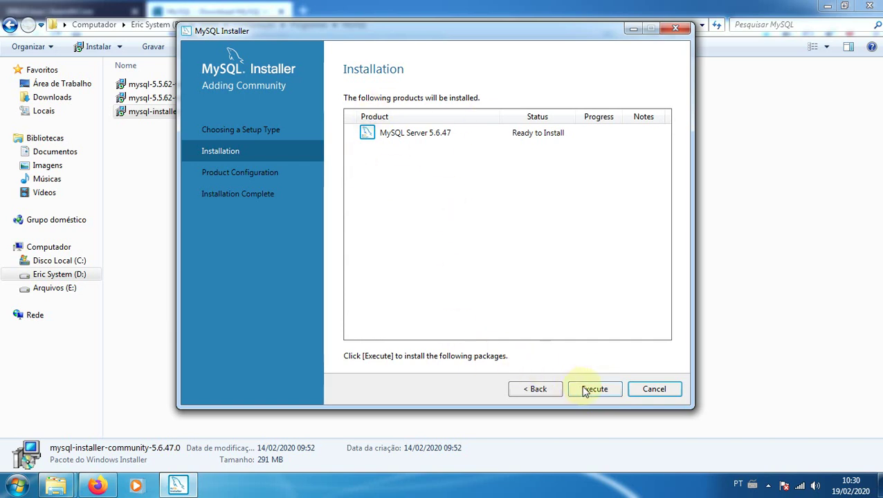
left_click(594, 389)
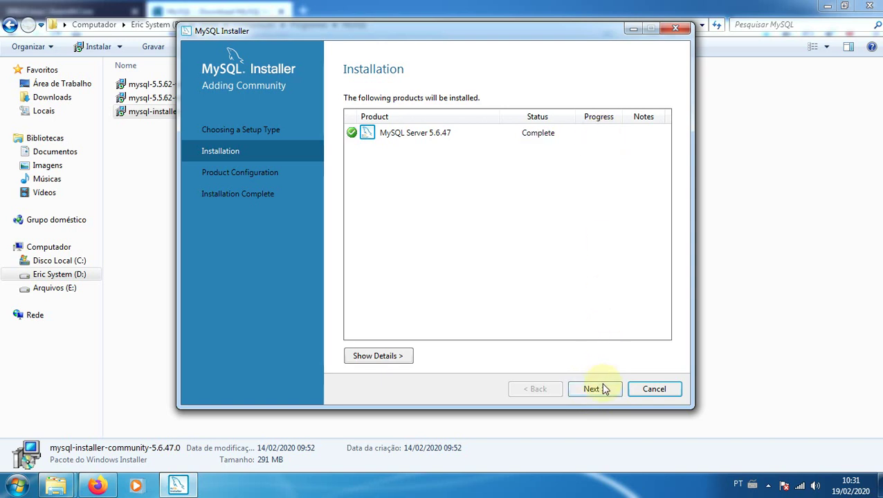
left_click(595, 390)
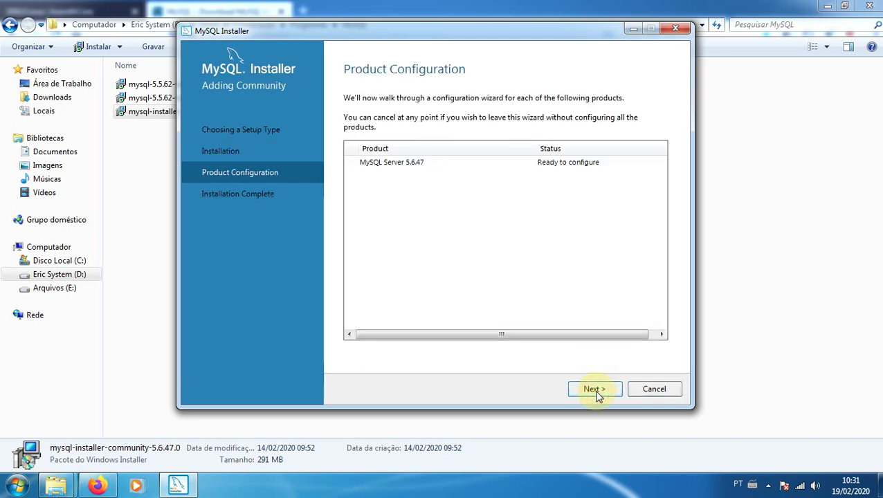
Keep the Development Computer config type and change the server port to 3307
left_click(596, 390)
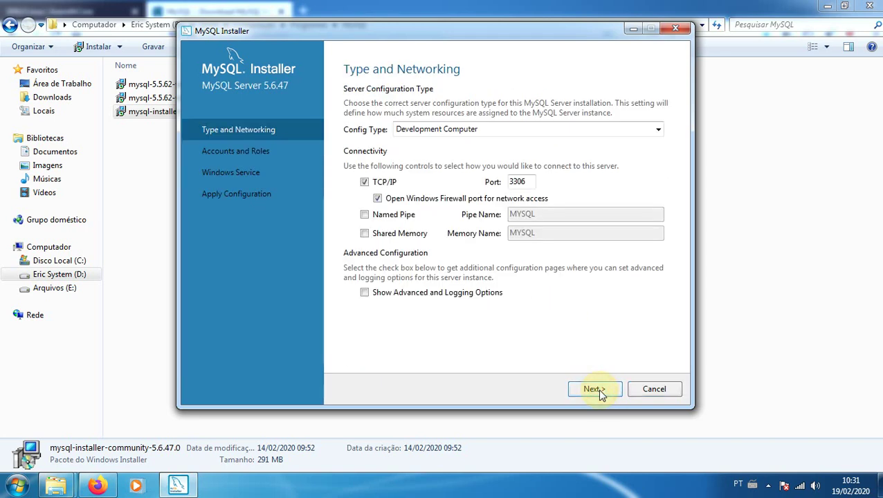
left_click(656, 132)
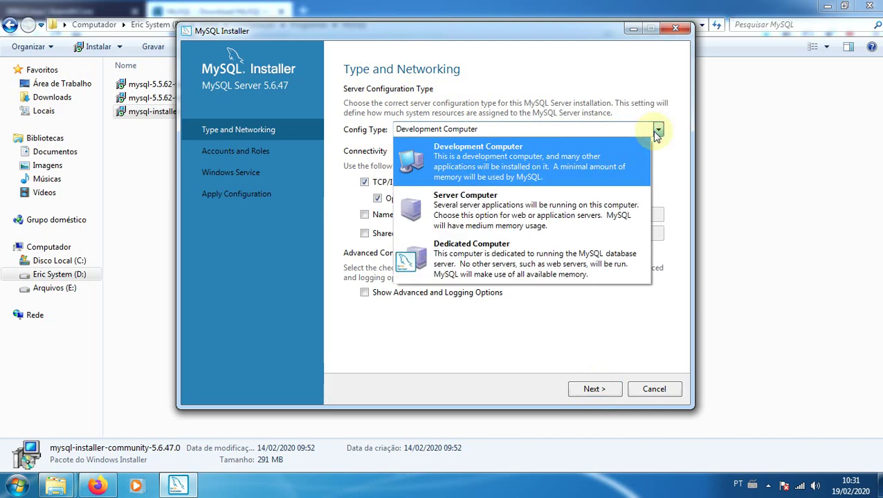
left_click(657, 132)
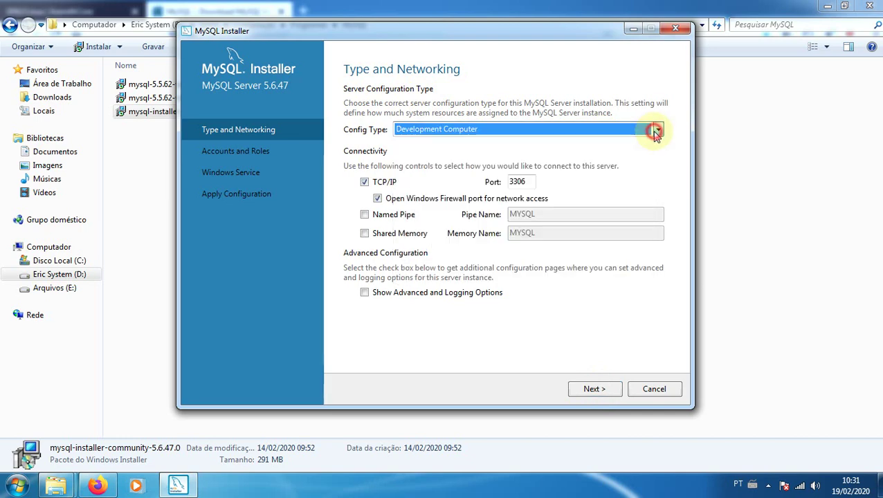
left_click(531, 183)
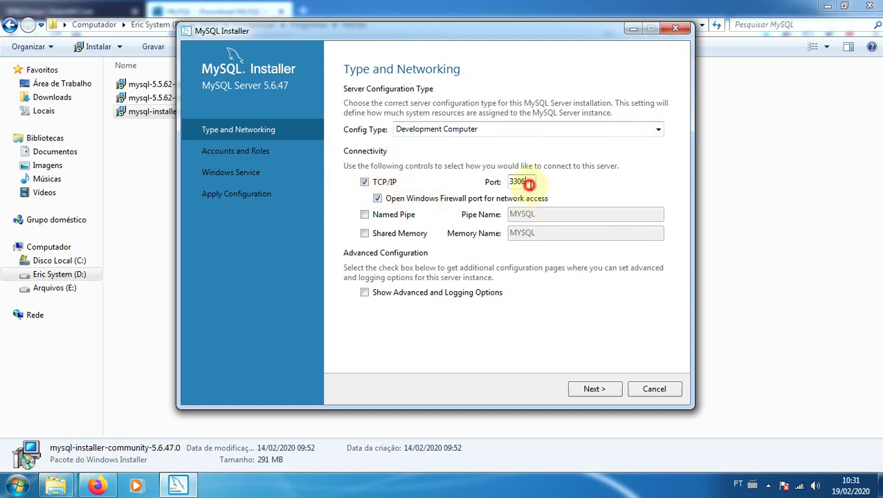
type("7")
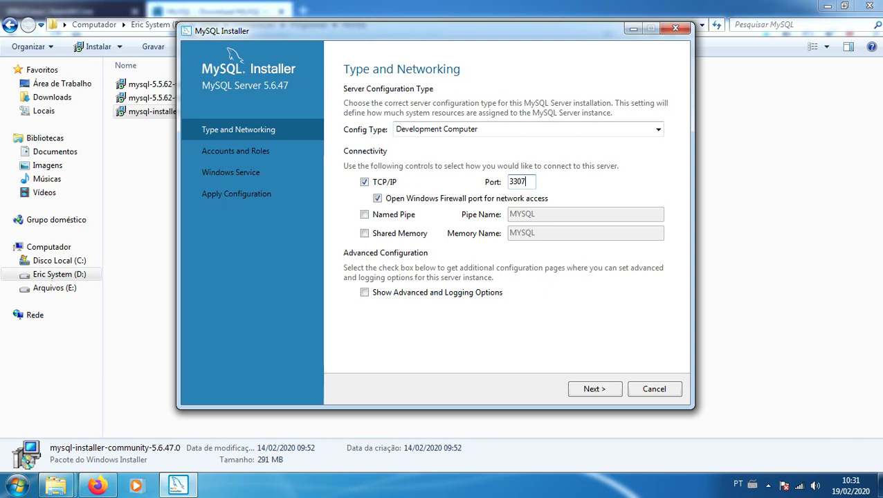
left_click(287, 345)
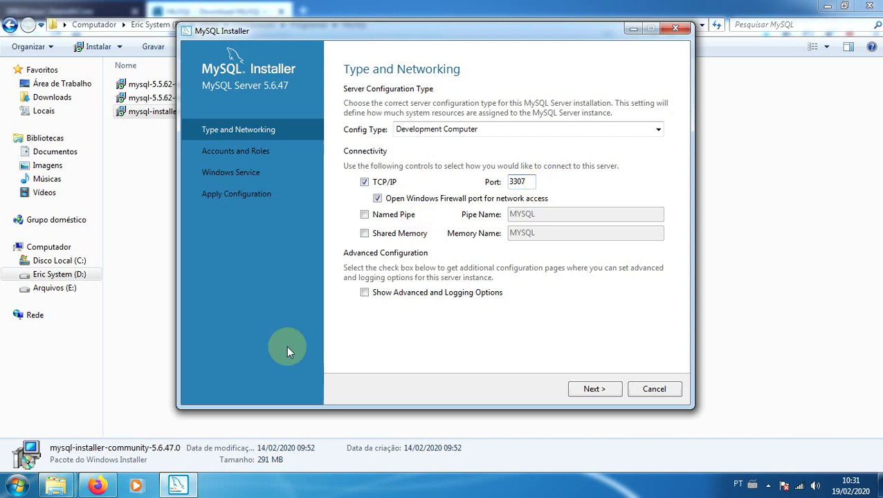
left_click(598, 396)
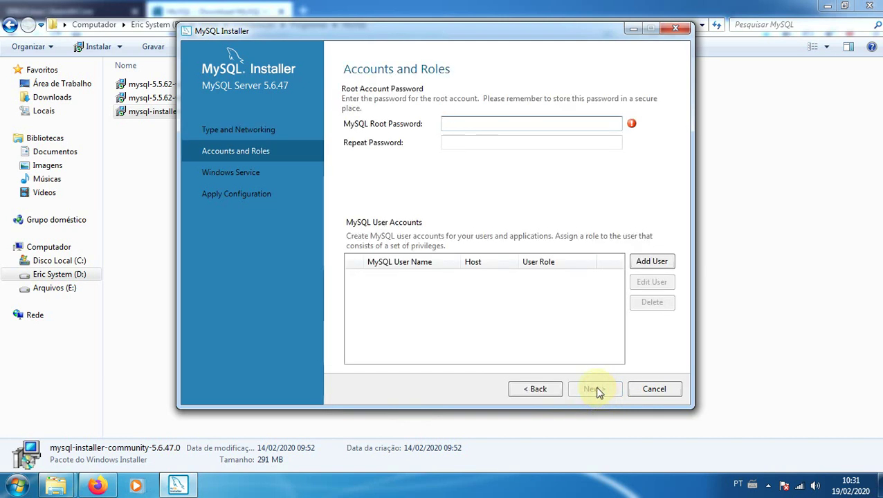
Enter the root account password and repeat it to confirm
left_click(455, 129)
type("123456")
key("Tab")
type("123456")
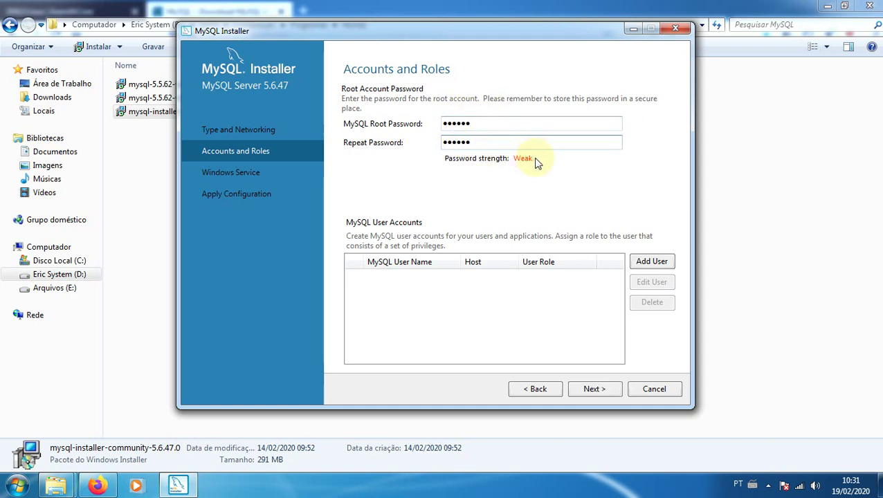
left_click(596, 390)
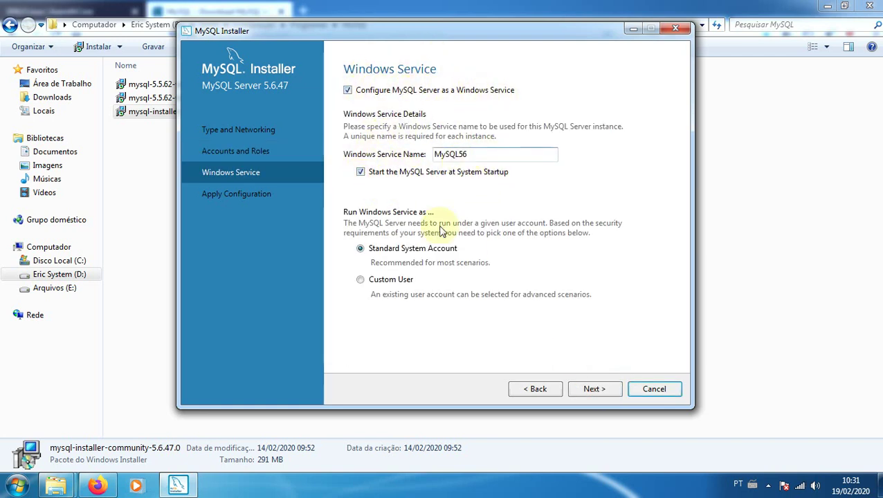
Keep the MySQL56 service, apply the configuration, and close the finished installer
left_click(599, 390)
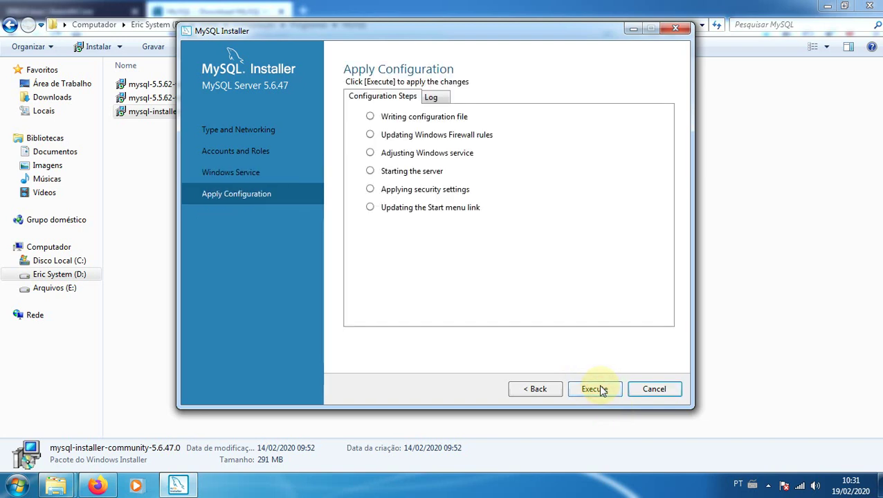
left_click(599, 389)
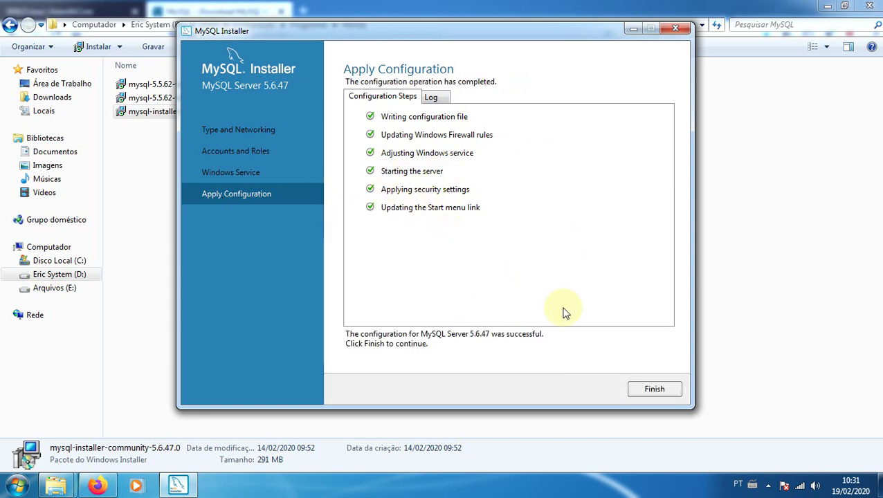
left_click(654, 389)
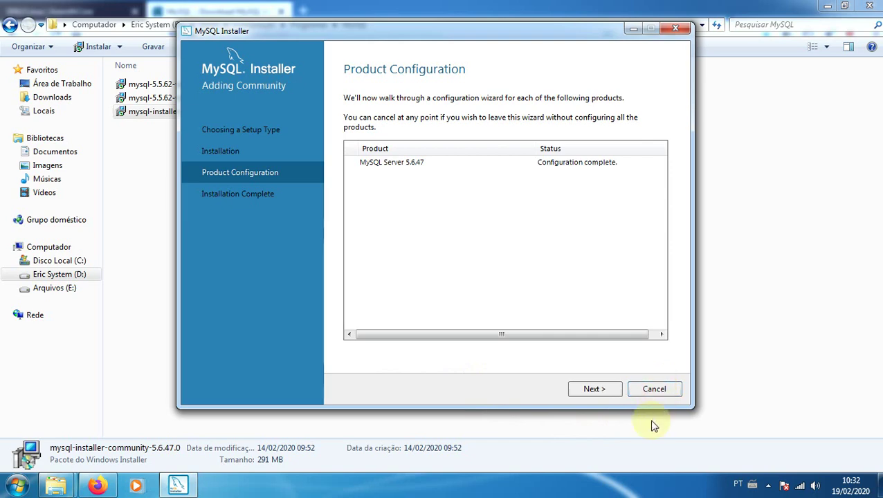
left_click(596, 390)
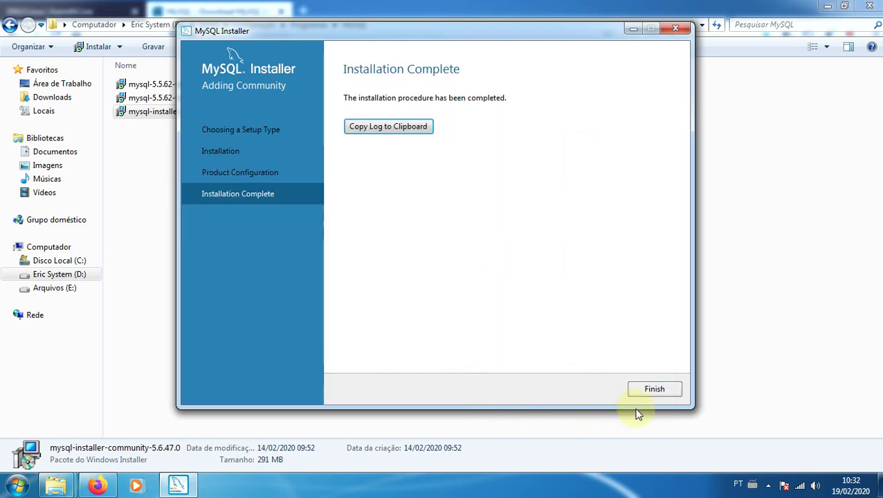
left_click(654, 389)
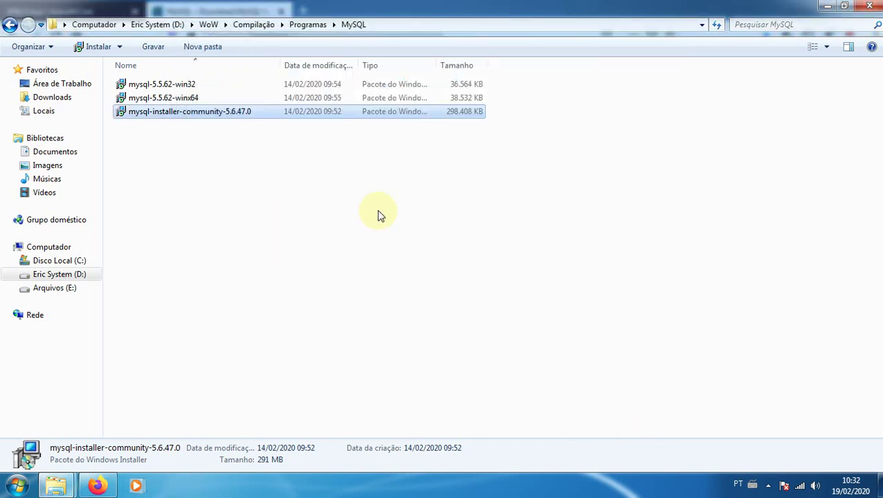
Close the MySQL page and open the Win32/Win64 OpenSSL installer page in a new tab
left_click(97, 486)
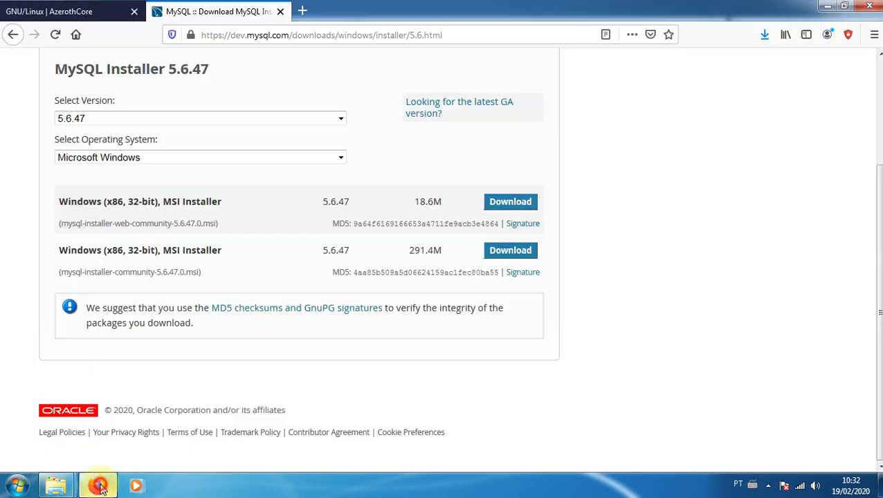
left_click(280, 12)
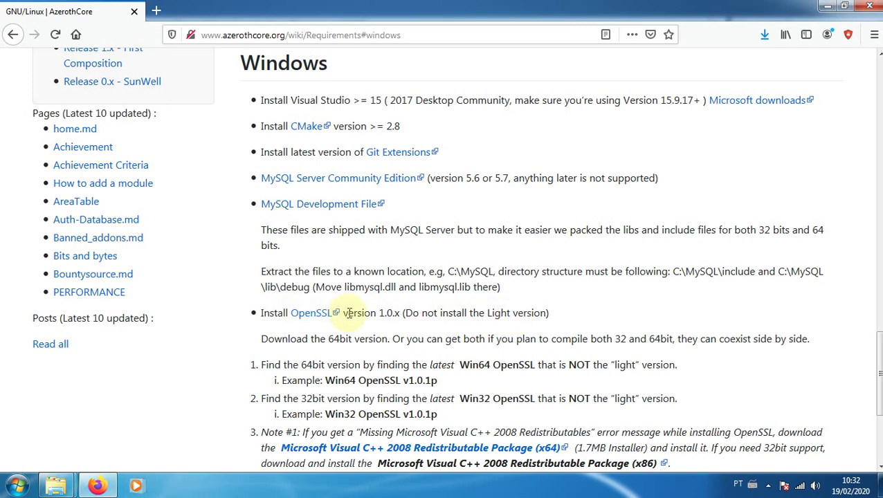
right_click(308, 317)
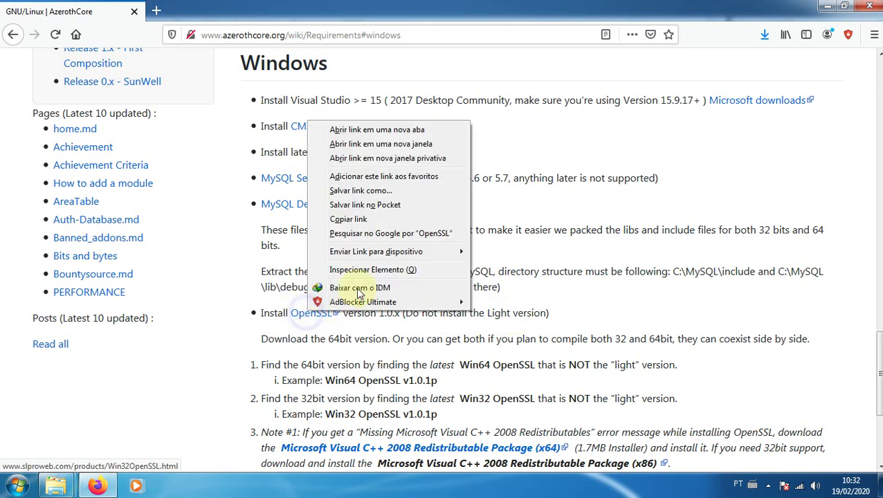
left_click(377, 126)
left_click(203, 14)
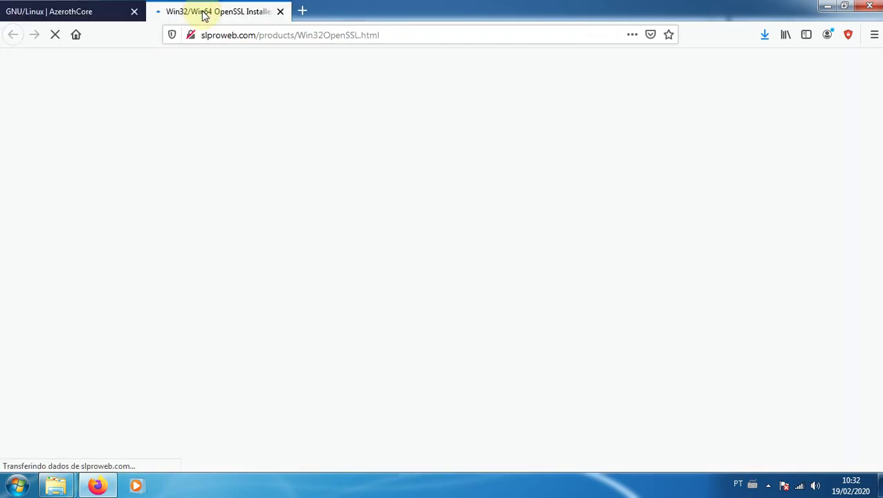
scroll(183, 228, "down", 5)
scroll(192, 214, "down", 10)
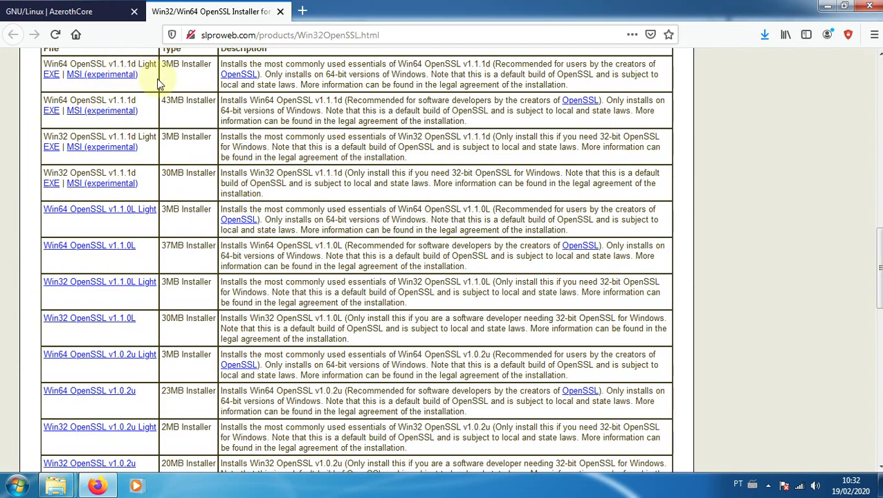
Check the wiki's required OpenSSL 1.0.x and scroll to the matching v1.0.2u installers
left_click(88, 13)
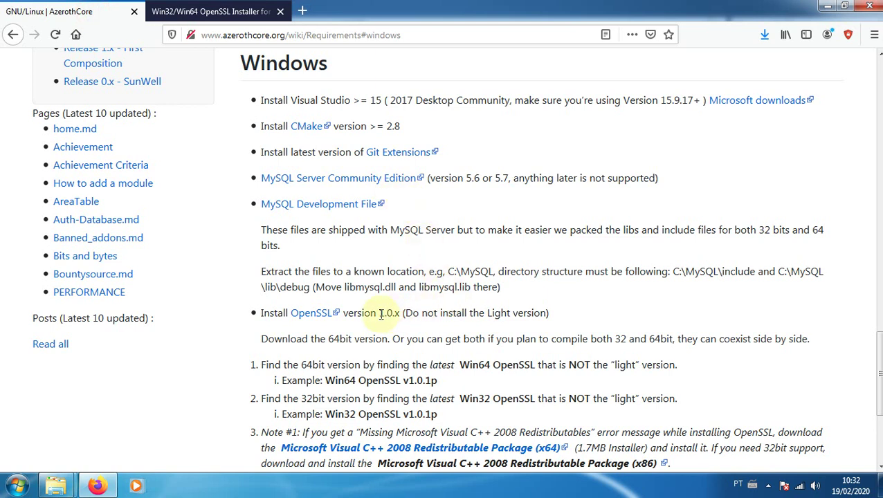
left_click_drag(381, 315, 393, 316)
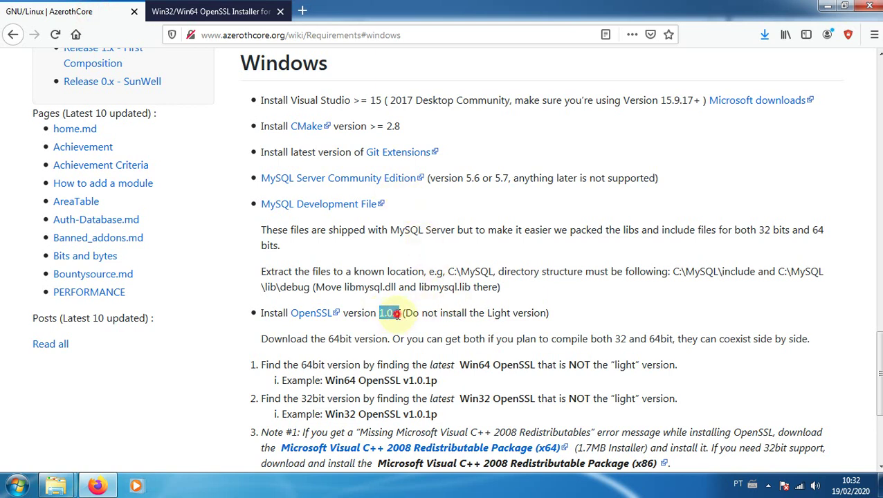
left_click(398, 313)
left_click_drag(392, 314, 401, 316)
left_click(235, 11)
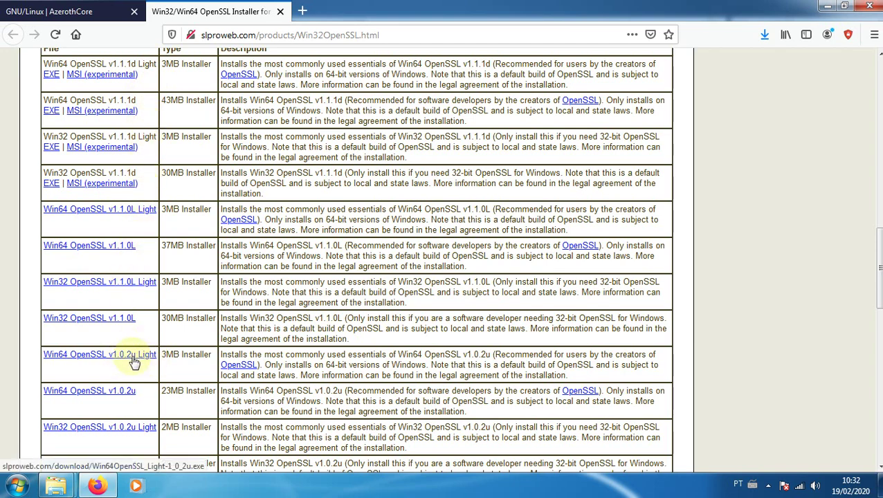
scroll(96, 263, "down", 3)
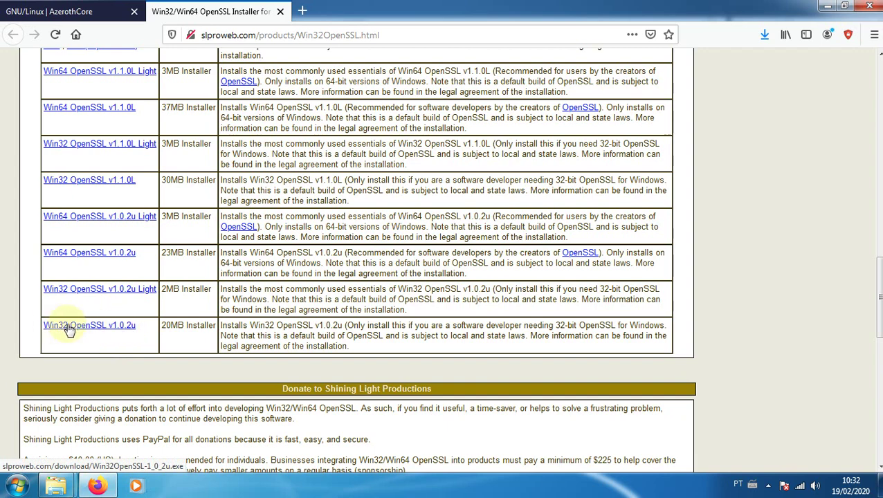
left_click(59, 436)
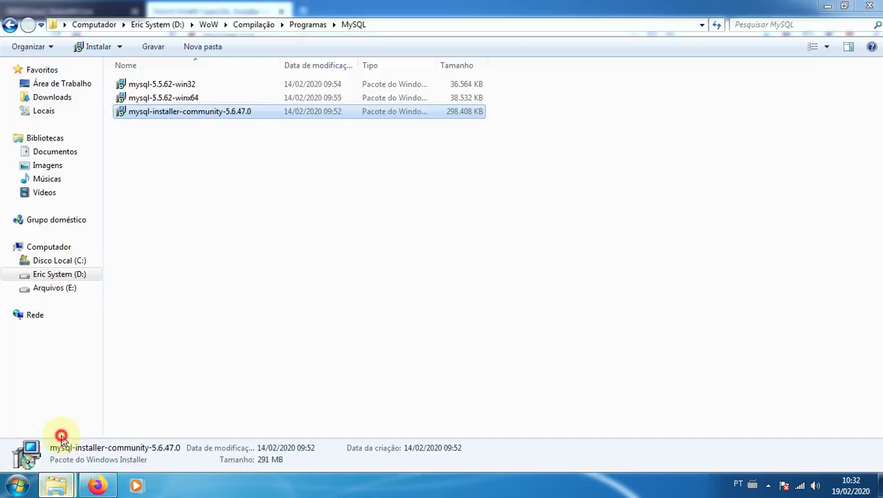
Go from Programas to OpenSSL\1.0.x and launch the 32-bit OpenSSL 1.0.2u installer
left_click(15, 27)
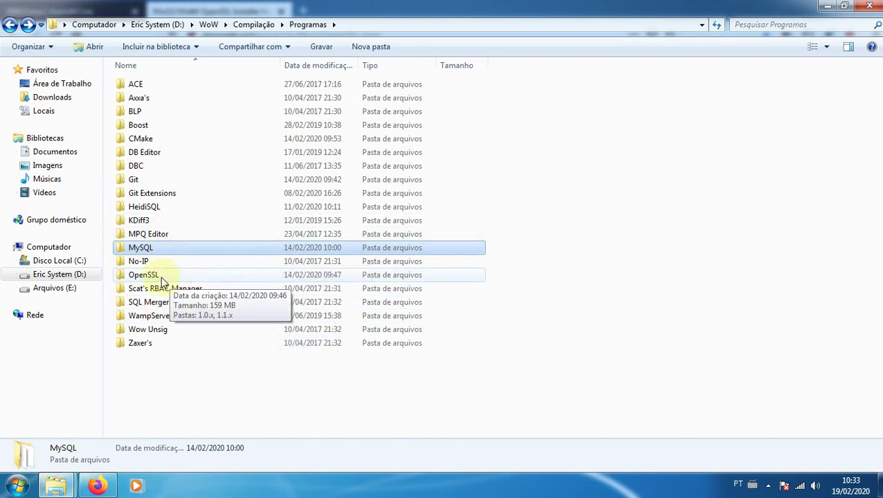
double_click(145, 276)
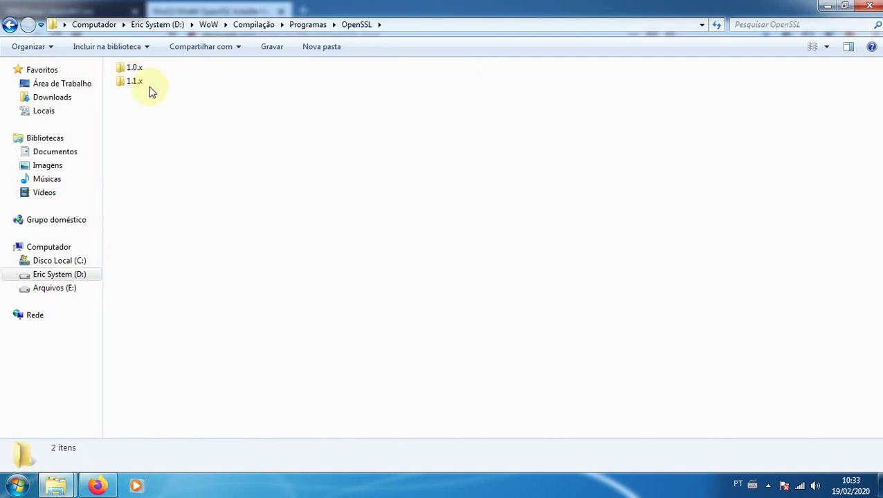
left_click(139, 68)
double_click(138, 69)
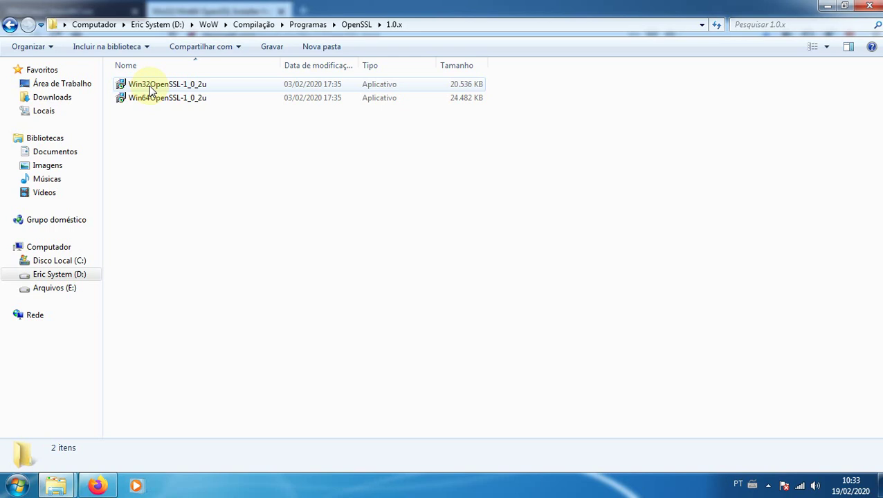
double_click(149, 86)
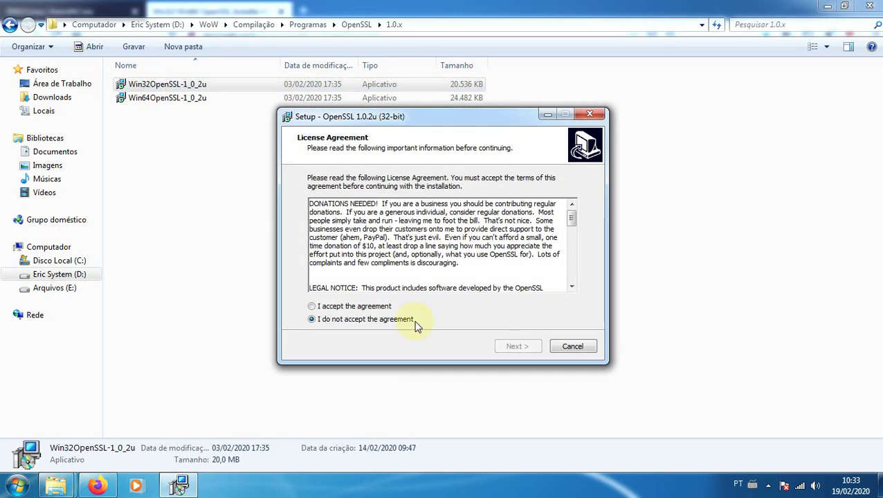
Accept the OpenSSL license and set the install location under Program Files (x86)
left_click(325, 307)
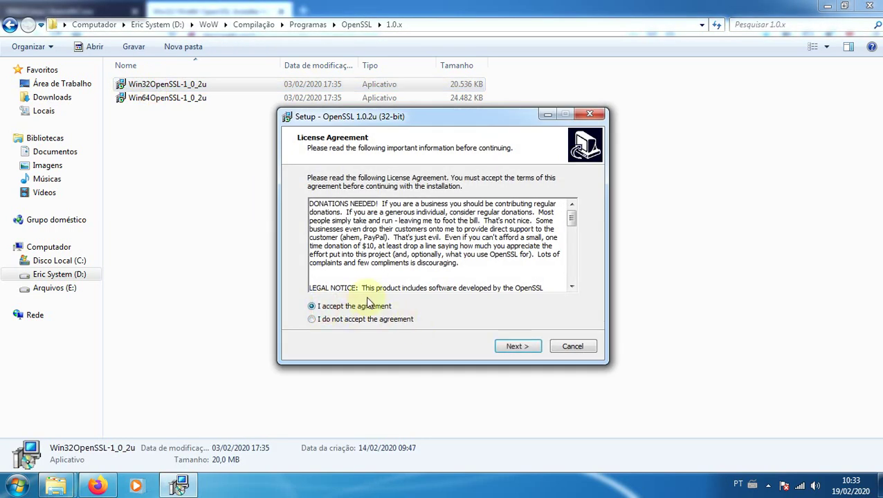
left_click(517, 346)
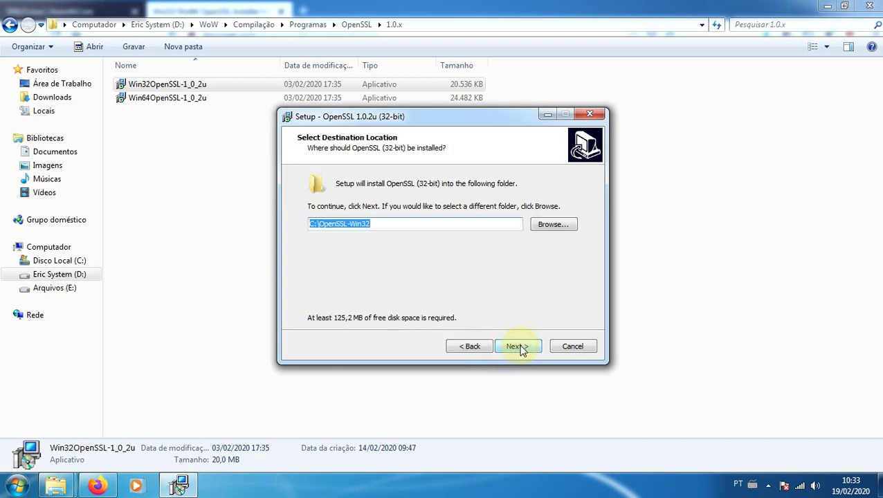
left_click(545, 225)
left_click(350, 182)
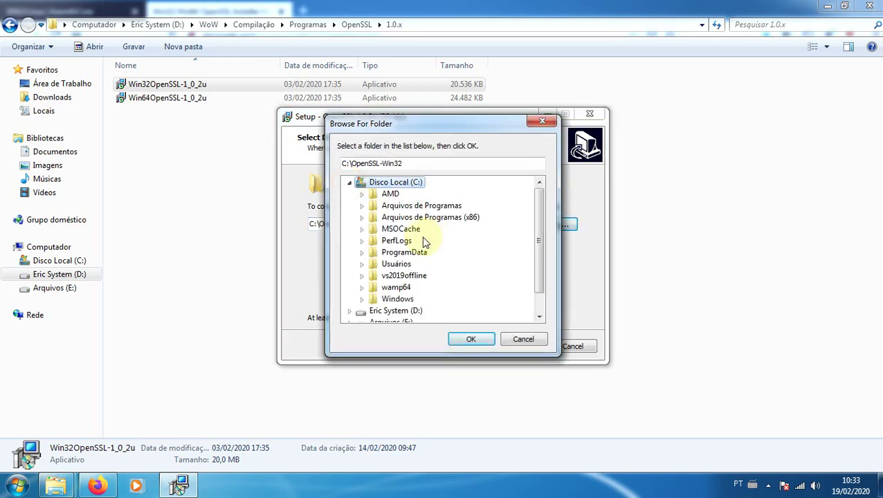
left_click(452, 218)
left_click(467, 339)
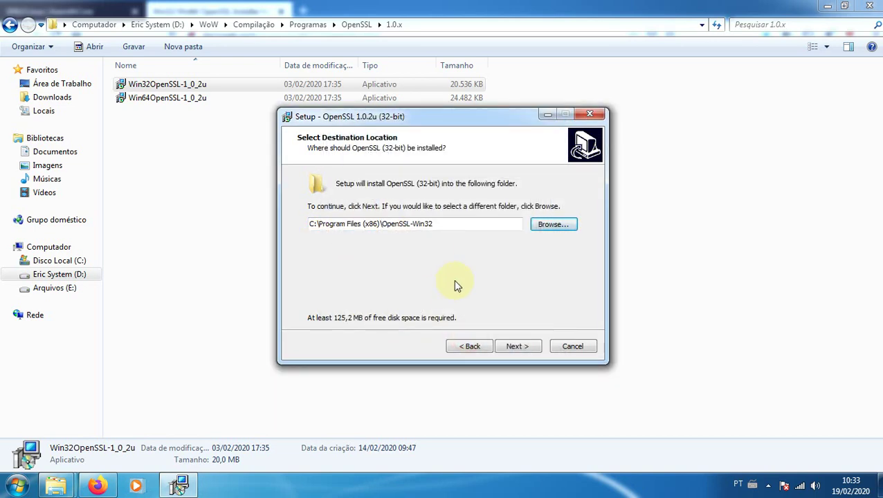
left_click(524, 350)
left_click(517, 348)
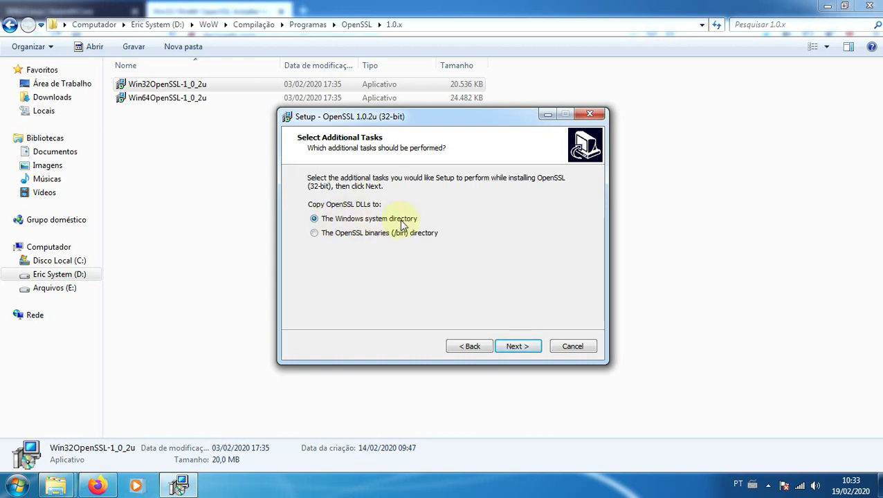
Copy DLLs to the OpenSSL bin directory, install, decline the donation, and finish
left_click(314, 234)
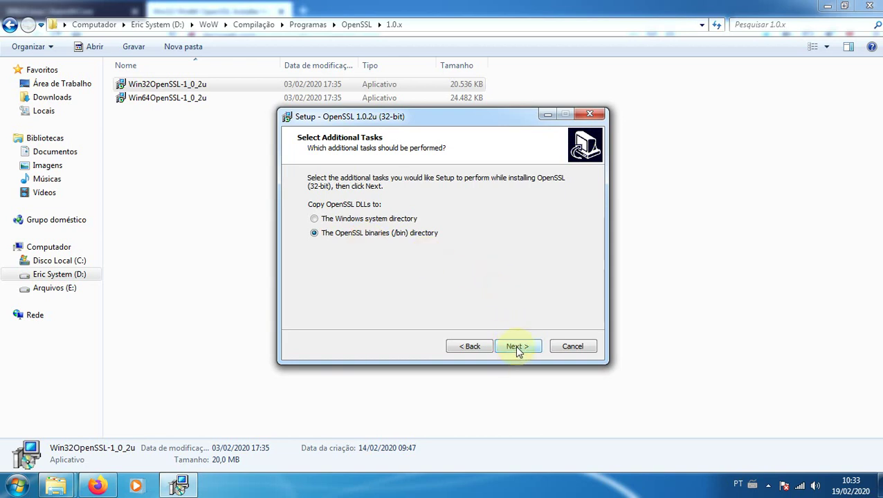
left_click(518, 348)
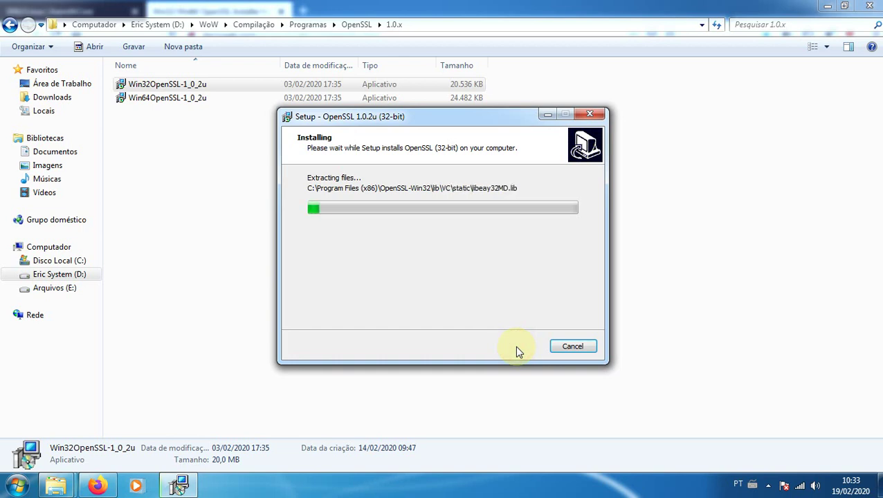
left_click(361, 484)
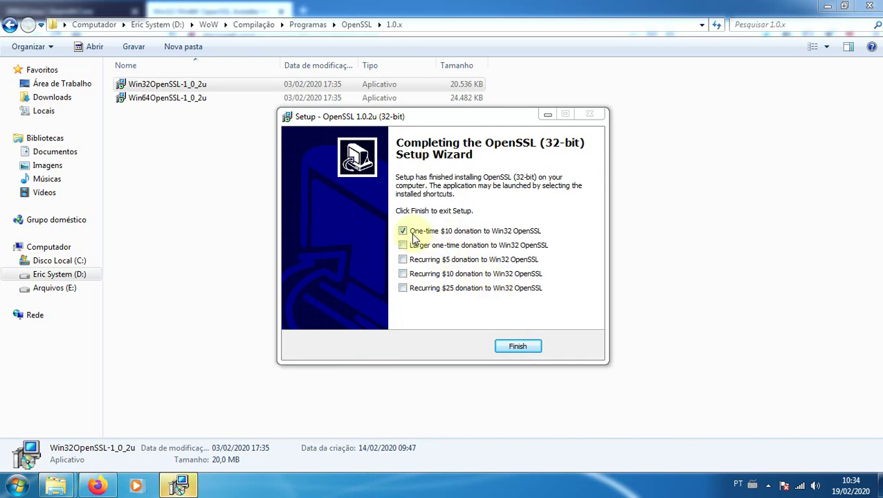
left_click(404, 232)
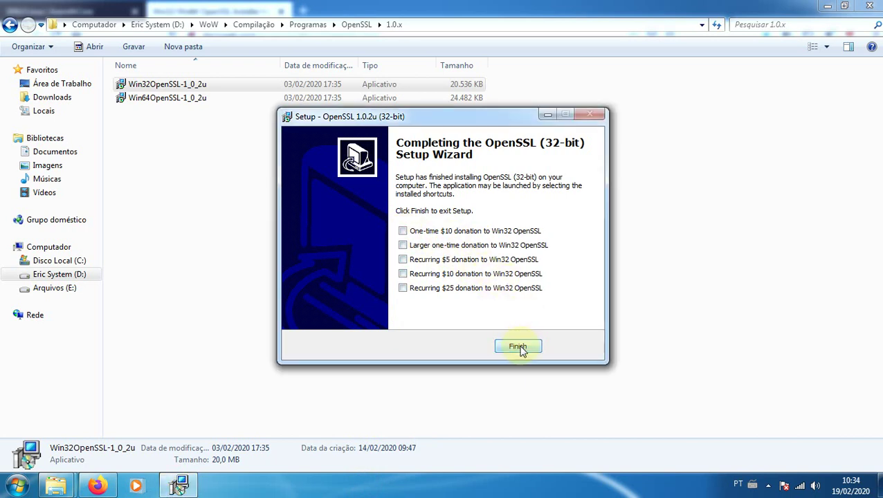
left_click(519, 348)
left_click(97, 486)
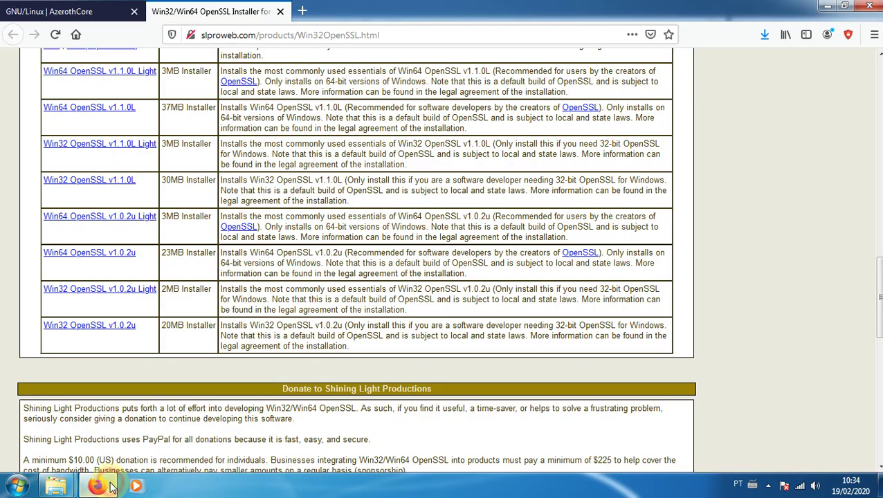
Close the slproweb.com tab and read the Windows OpenSSL notes, including the Missing Visual C++ 2008 note
left_click(280, 12)
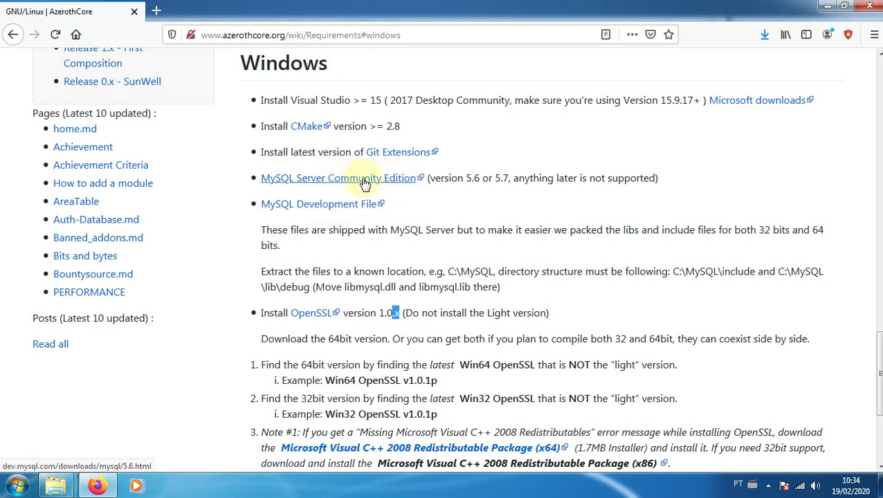
scroll(487, 199, "down", 2)
scroll(361, 198, "down", 3)
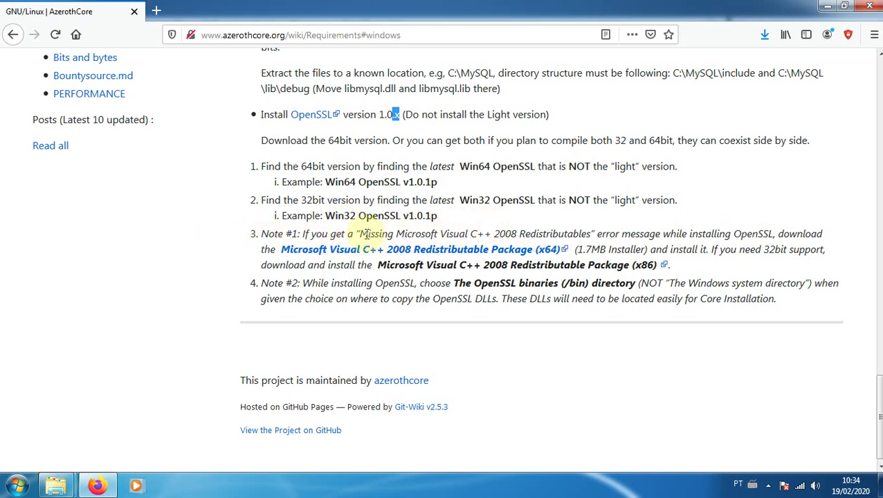
left_click_drag(360, 234, 587, 236)
left_click(420, 236)
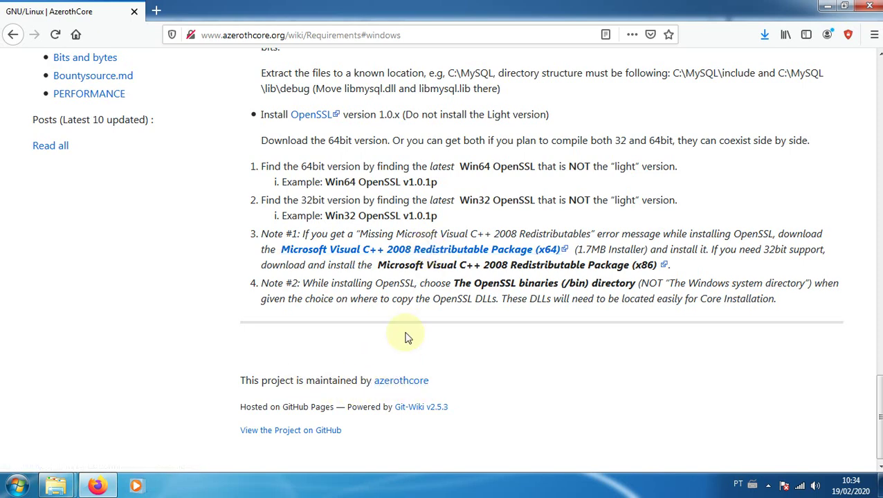
scroll(406, 338, "up", 5)
scroll(407, 338, "up", 15)
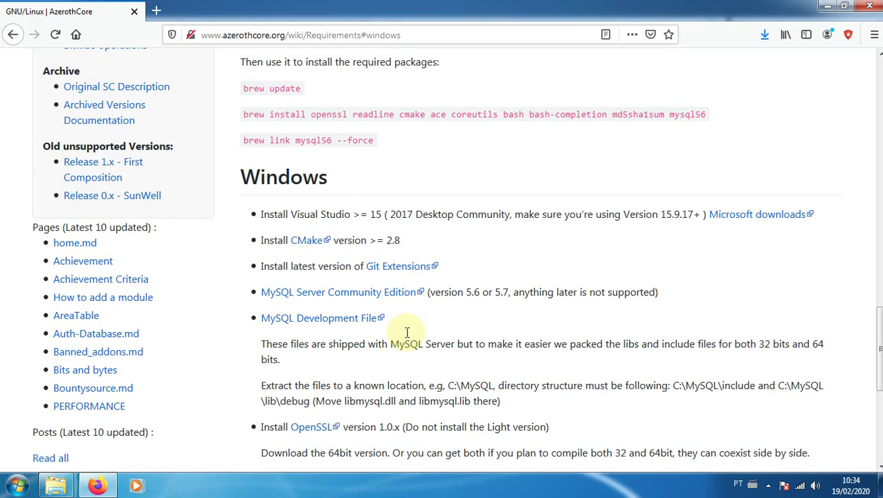
scroll(406, 338, "up", 9)
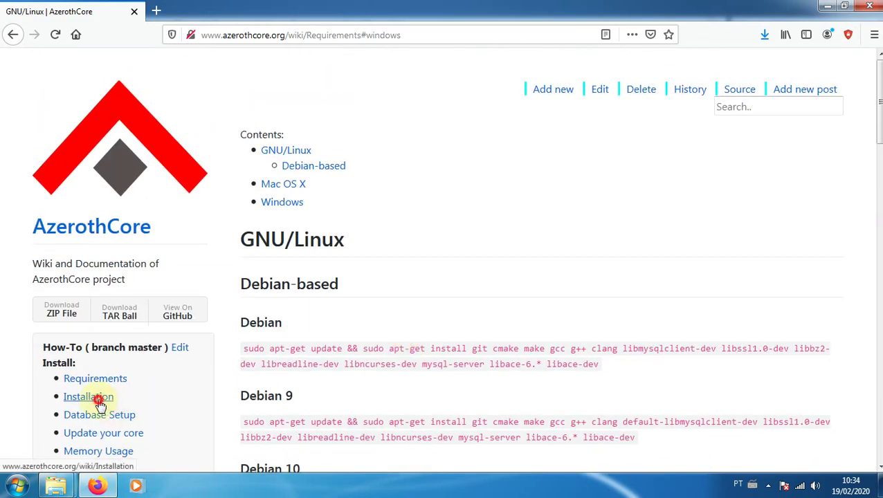
Open the AzerothCore Installation wiki page and scroll to its clone section
left_click(100, 398)
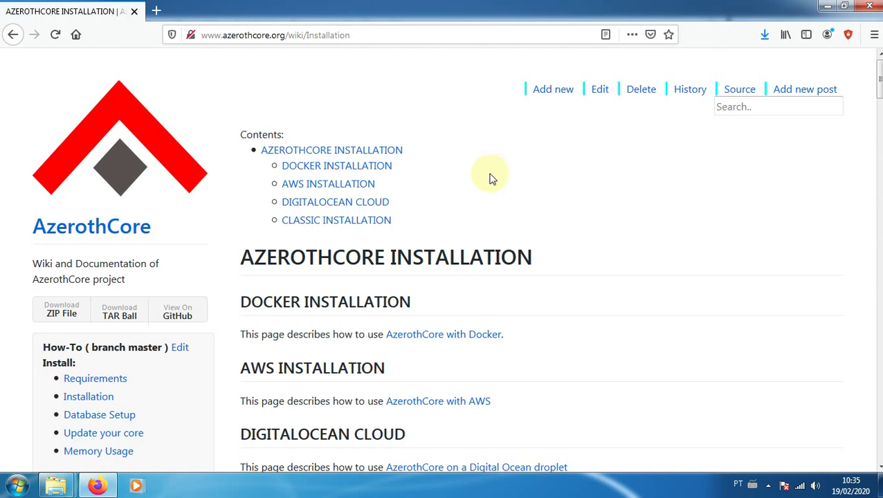
scroll(489, 179, "down", 3)
scroll(489, 179, "up", 1)
scroll(490, 178, "down", 4)
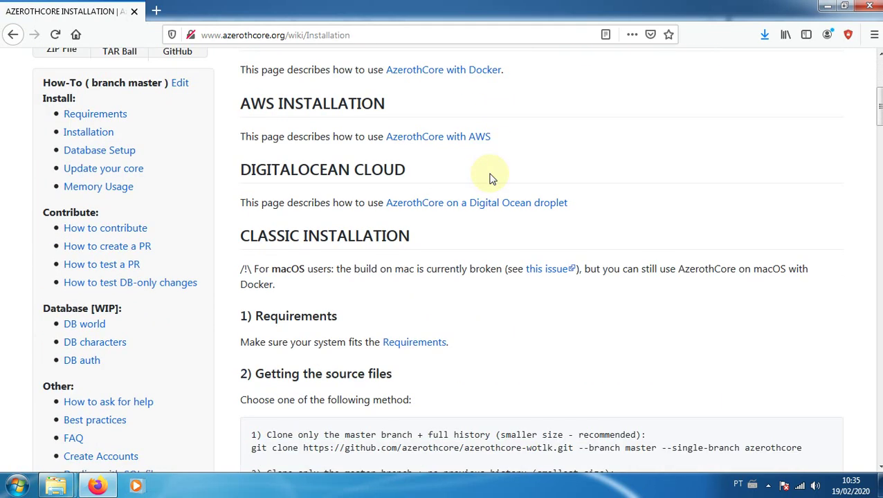
scroll(489, 178, "down", 5)
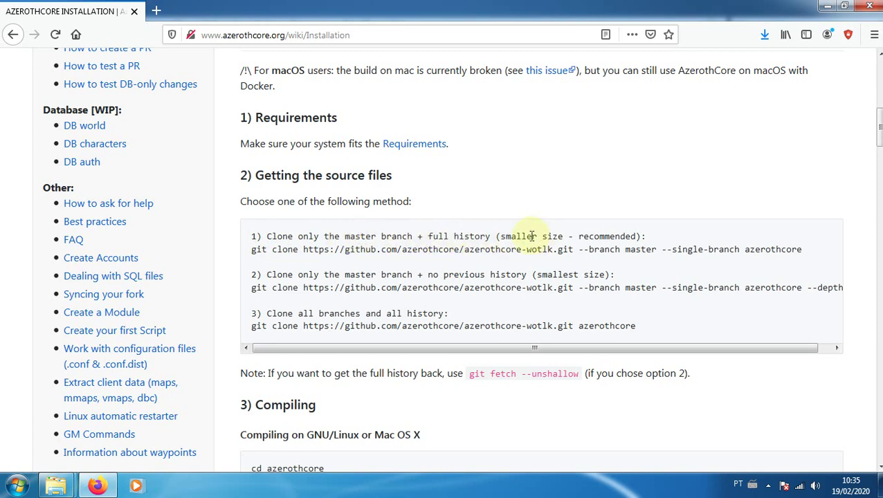
Review the recommended master-branch git clone command, then add a new tab
left_click_drag(533, 236, 616, 237)
left_click(623, 239)
left_click(586, 342)
left_click_drag(251, 253, 805, 253)
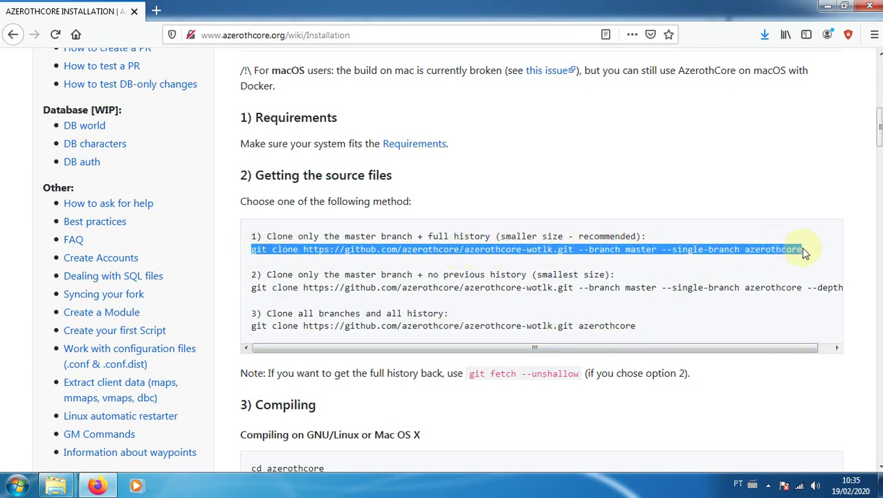
left_click(286, 251)
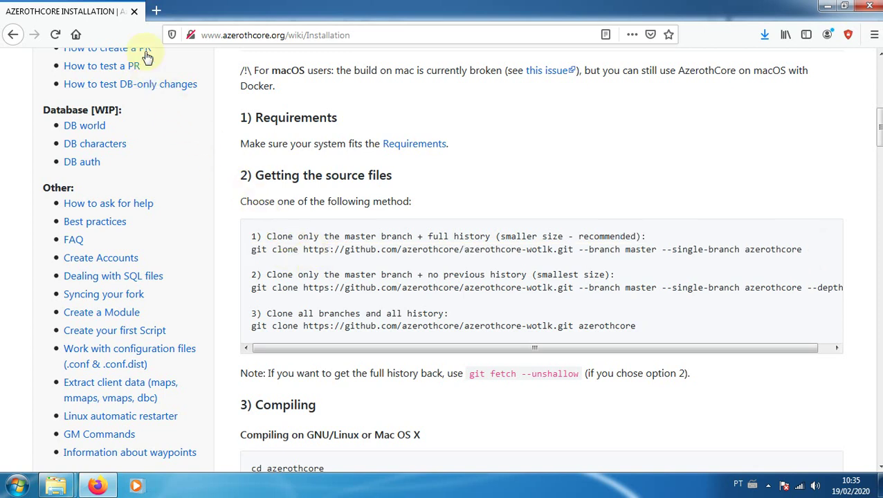
left_click(155, 11)
Search Google for 'git extensions' and reach the v3.3.1 release assets via gitextensions.github.io
type("gi")
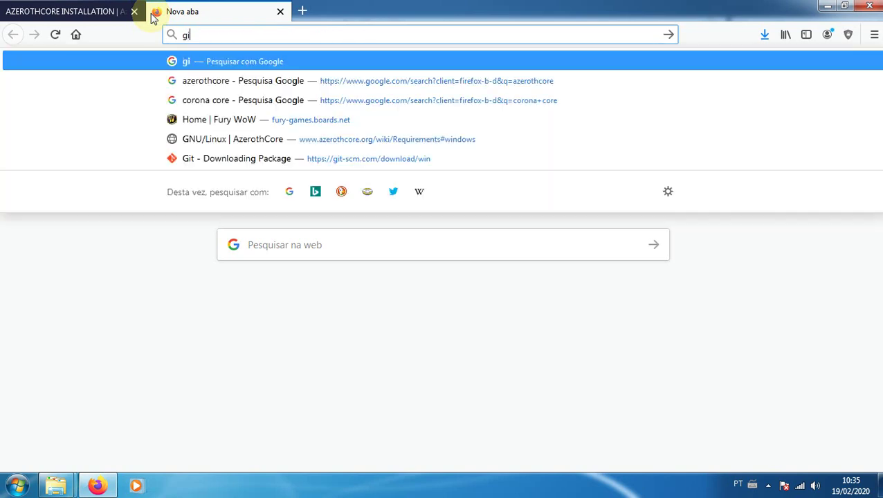
type("t extensions")
key("Return")
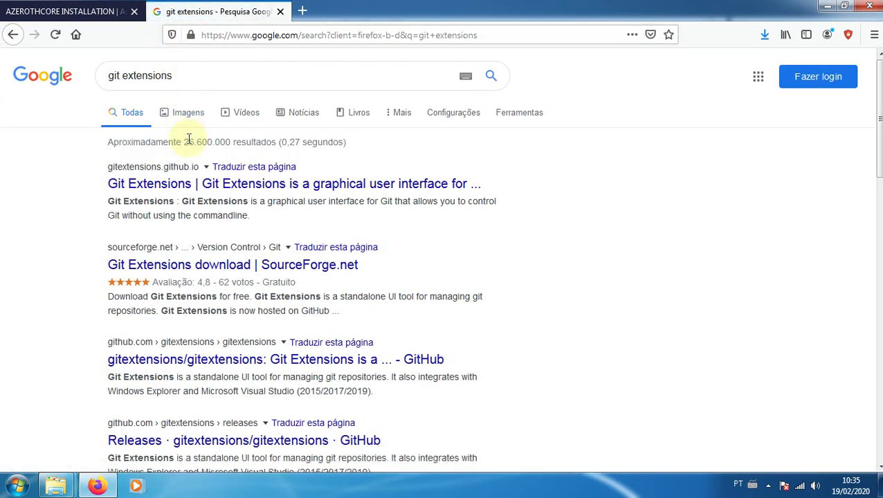
left_click(190, 188)
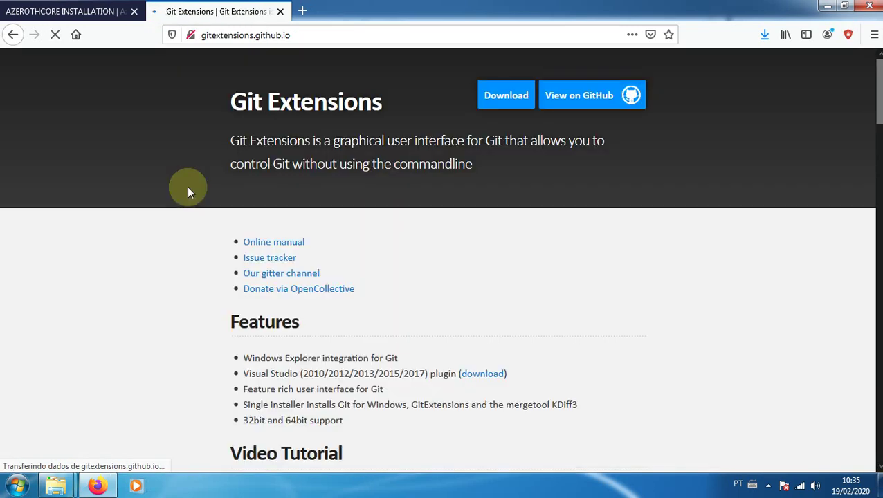
left_click(507, 100)
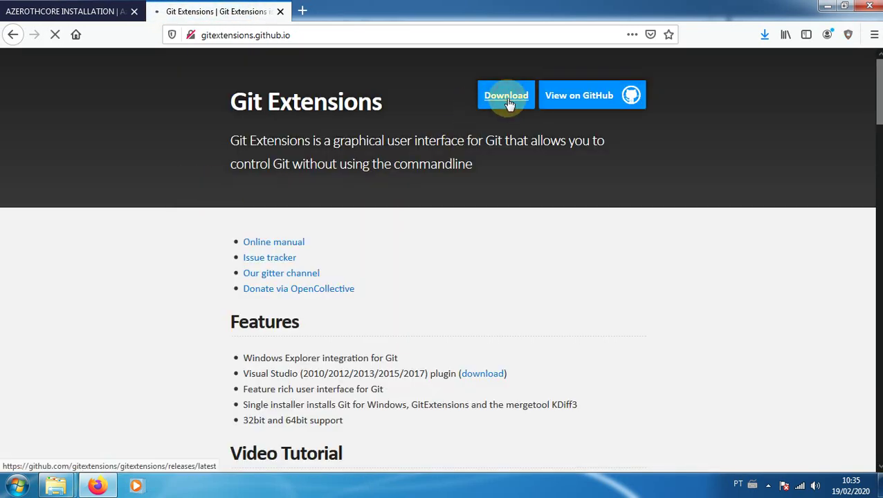
scroll(359, 137, "down", 3)
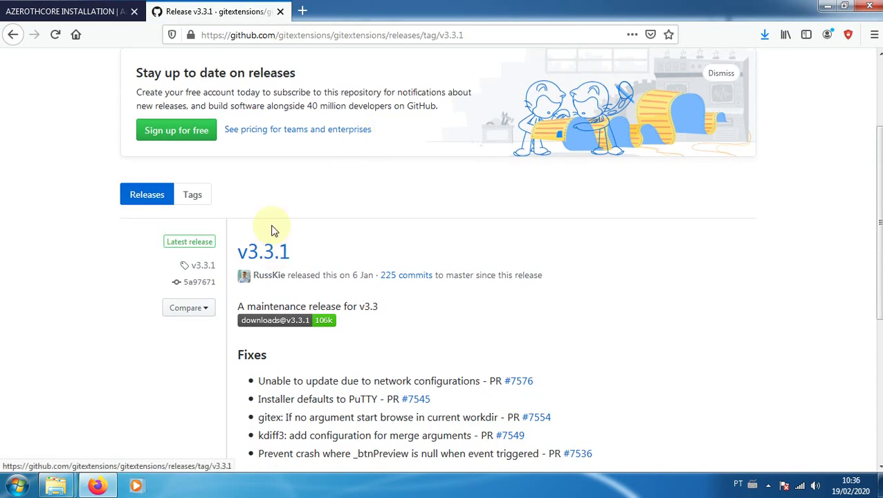
scroll(272, 230, "down", 5)
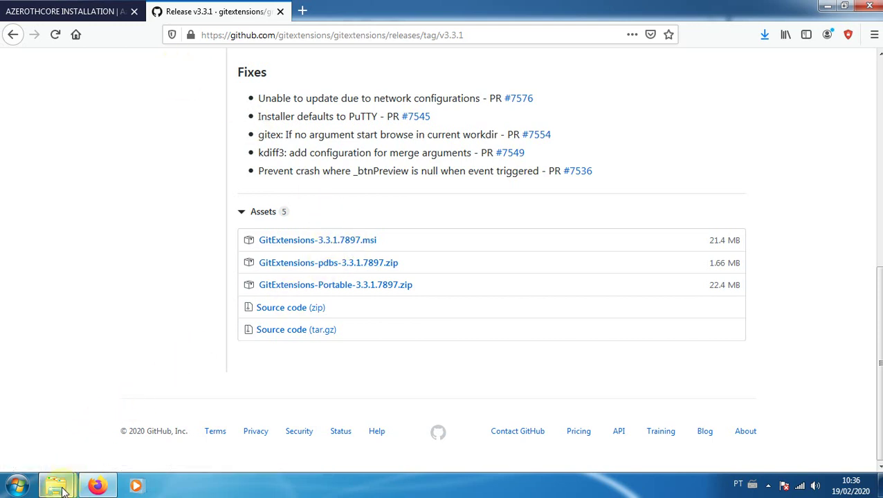
mouse_move(62, 490)
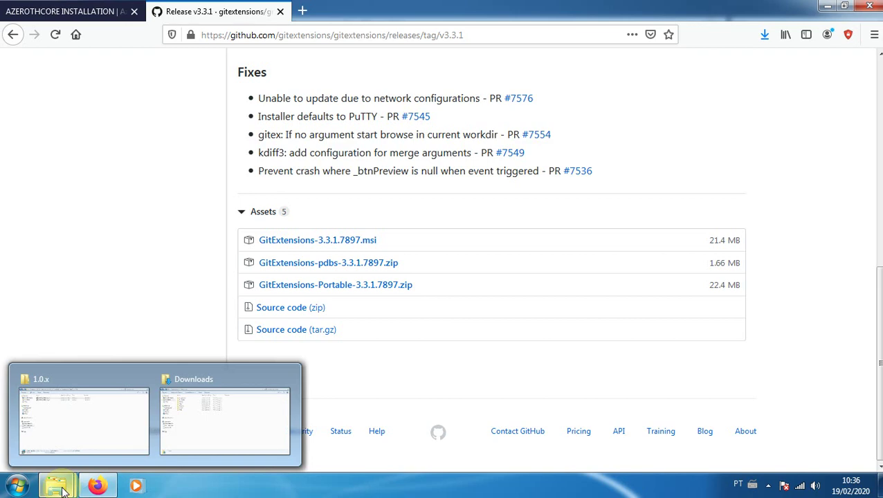
Launch the GitExtensions-3.3.1.7897 installer from Programas\Git Extensions
left_click(66, 418)
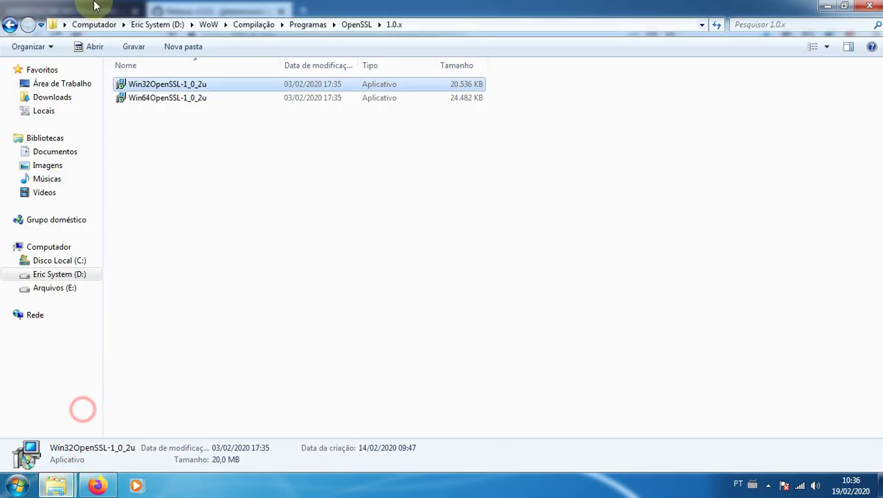
left_click(10, 26)
left_click(10, 26)
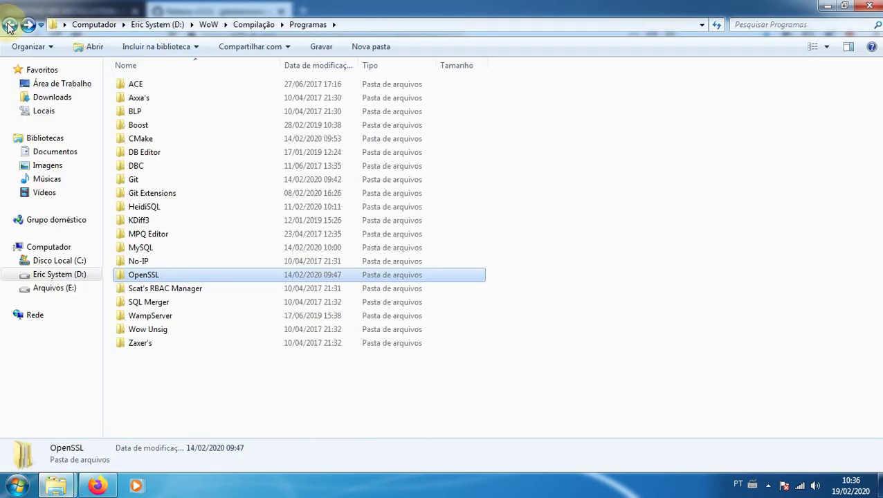
double_click(154, 193)
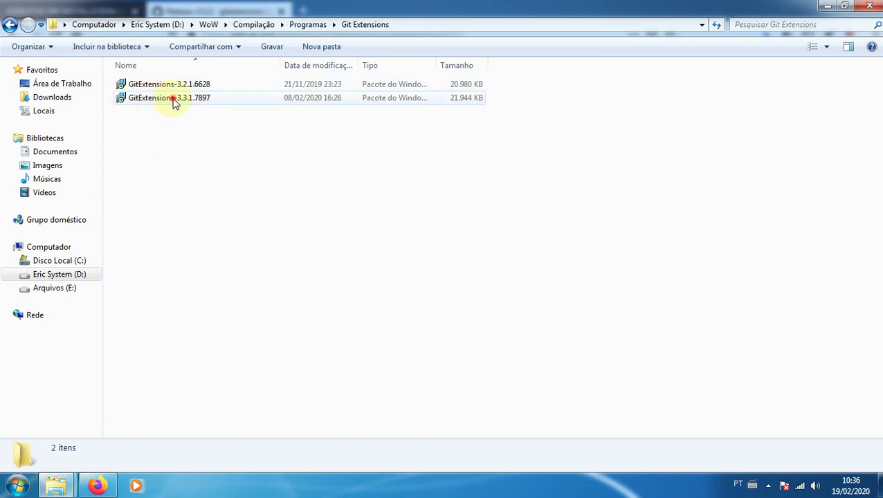
double_click(166, 99)
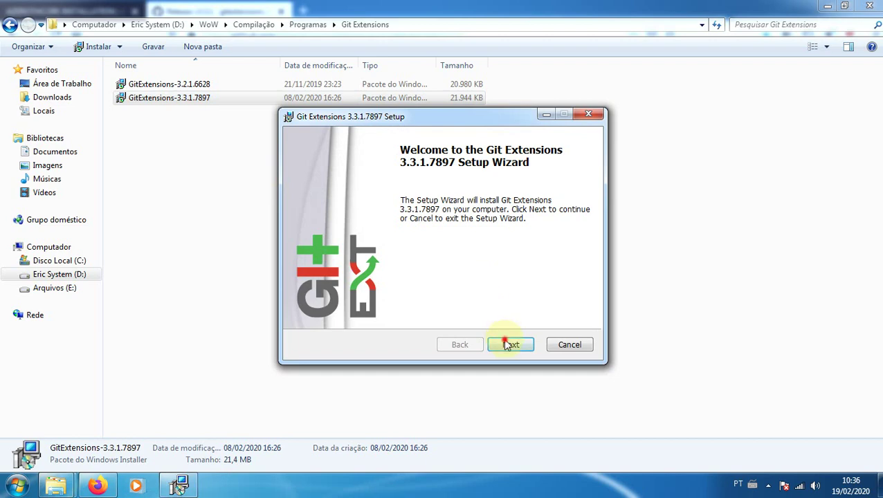
Accept the default scope, destination folder, features and SSH client in the setup wizard
left_click(508, 344)
left_click(524, 344)
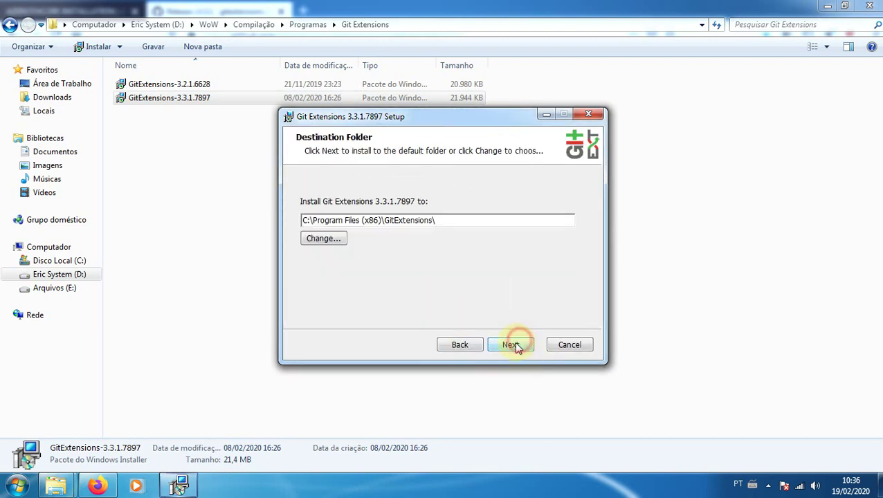
left_click(515, 345)
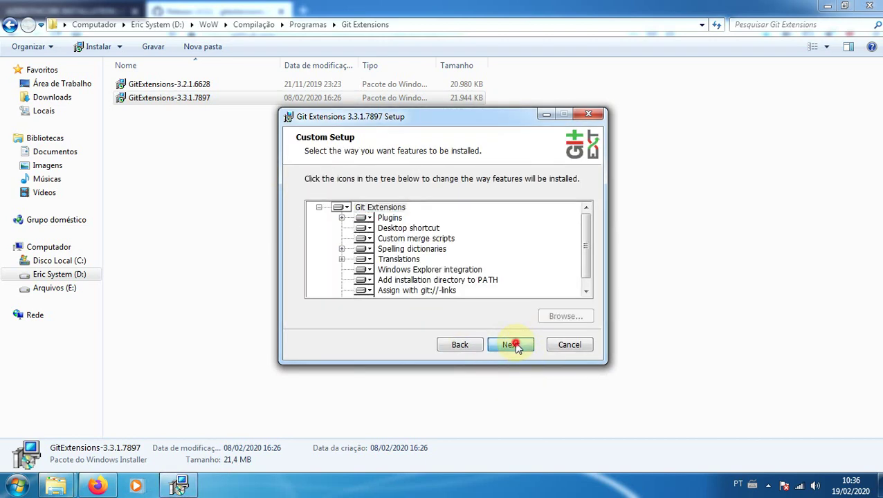
left_click(512, 345)
left_click(512, 345)
left_click(514, 344)
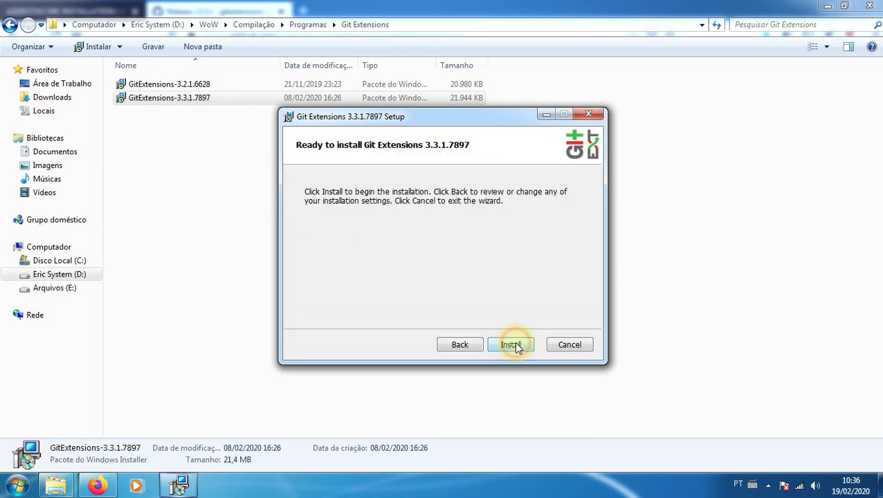
Turn telemetry off, install Git Extensions, finish setup, and close the folder window
left_click(458, 346)
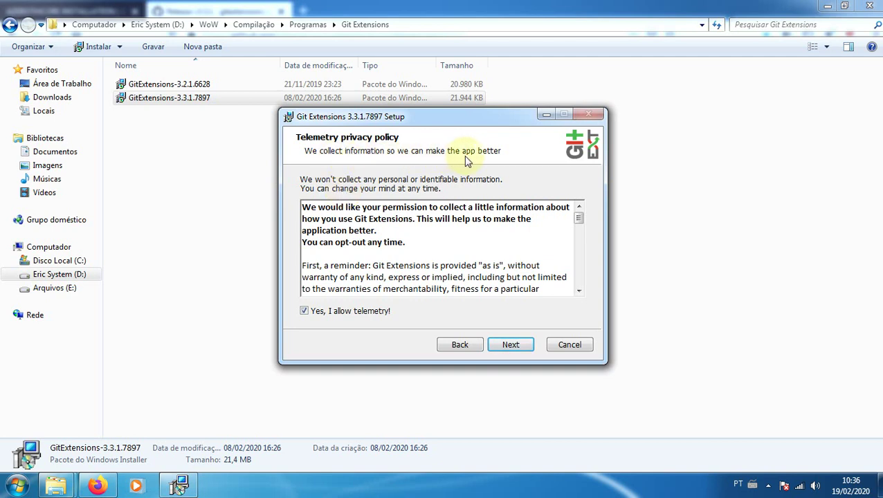
left_click(303, 311)
left_click(512, 346)
left_click(512, 346)
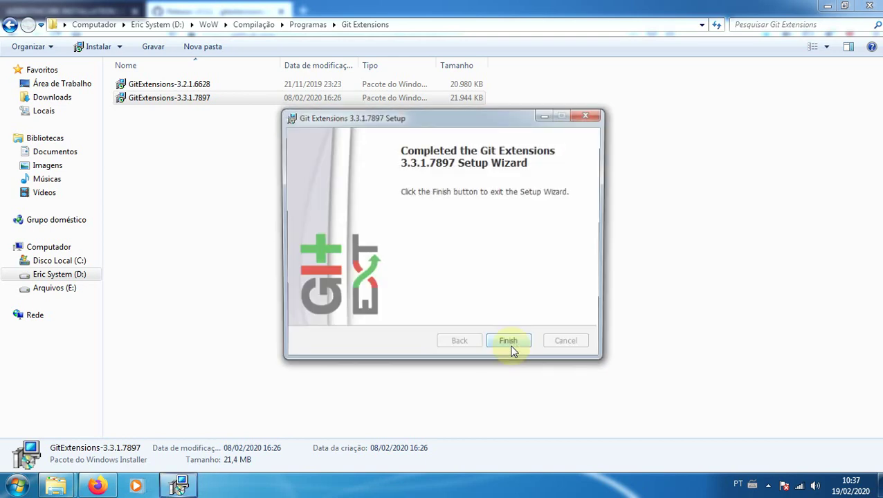
left_click(511, 346)
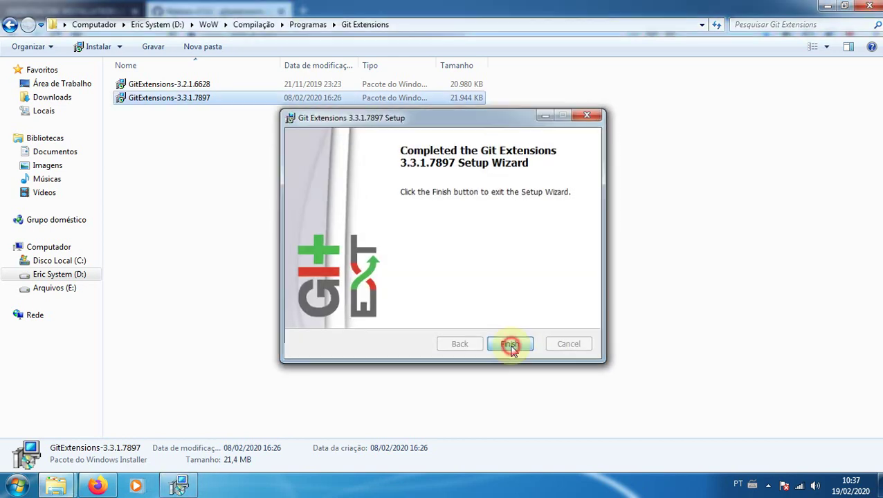
key("alt+F4")
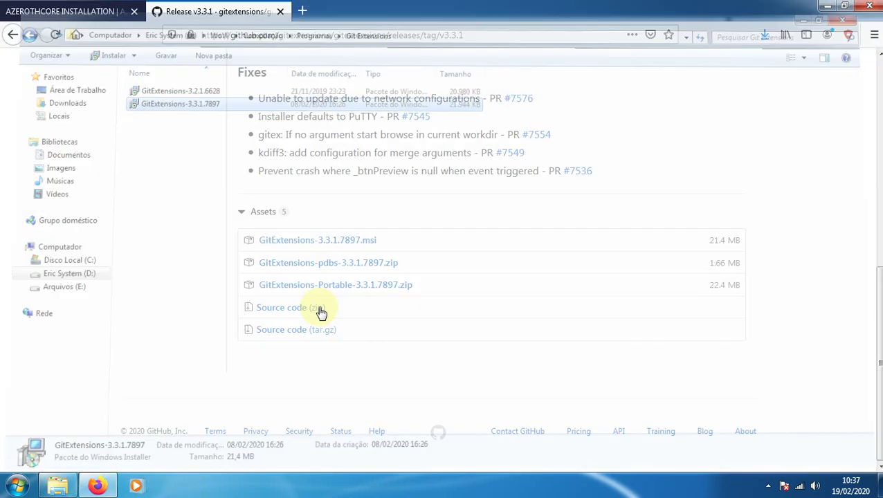
Open the Disco Local (C:) drive in Windows Explorer
left_click(63, 487)
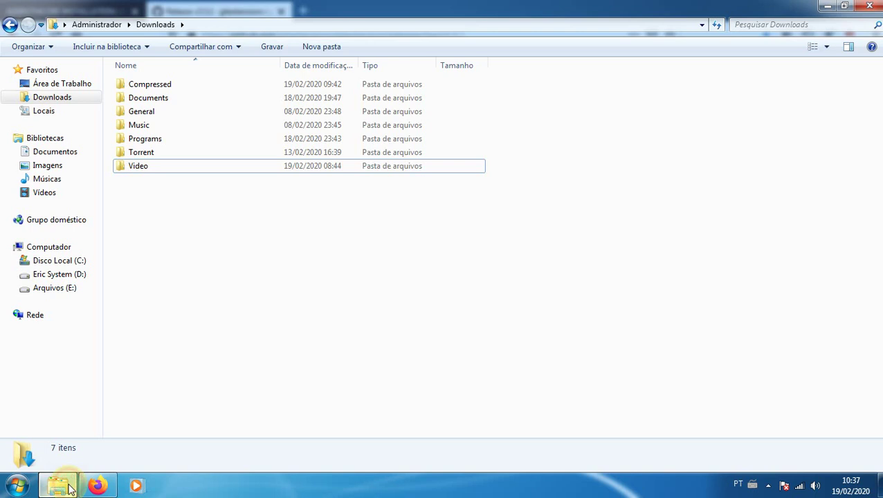
left_click(46, 246)
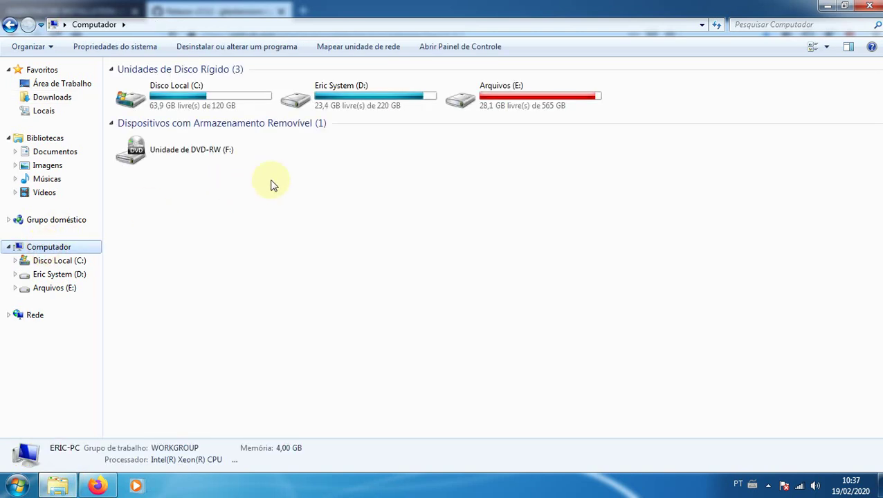
left_click(187, 97)
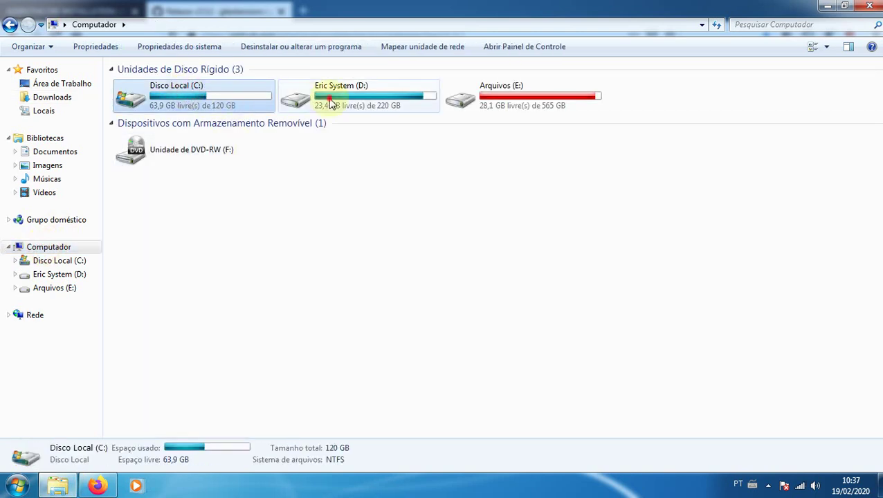
left_click(325, 100)
left_click(554, 96)
left_click(186, 97)
double_click(186, 96)
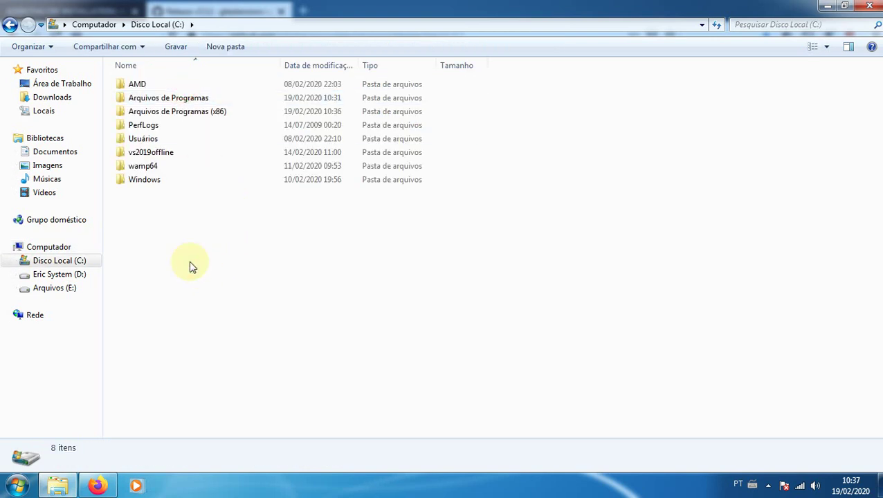
Create a folder named Server on C: and switch back to the AzerothCore wiki tab
key("ctrl+shift+n")
type("Server")
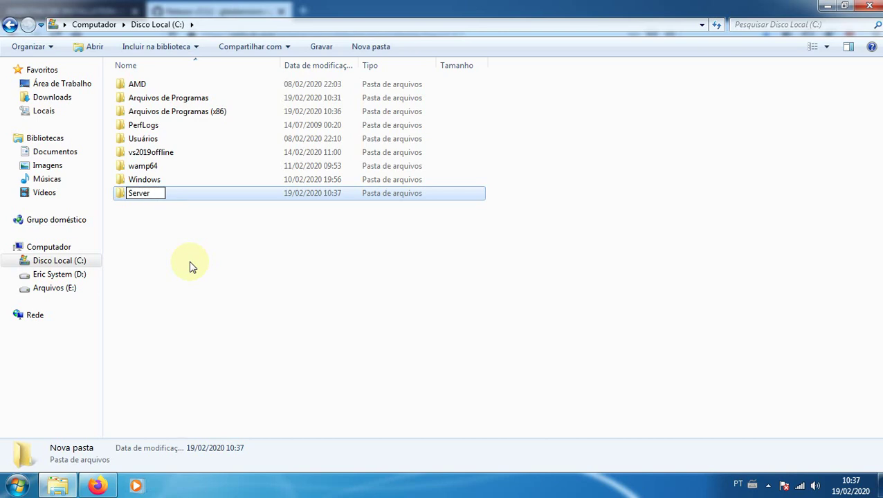
key("Return")
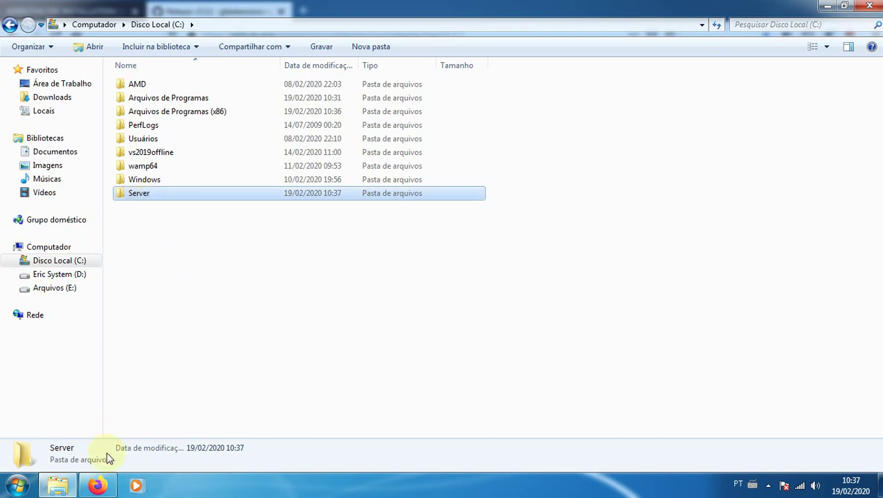
left_click(97, 486)
left_click(63, 12)
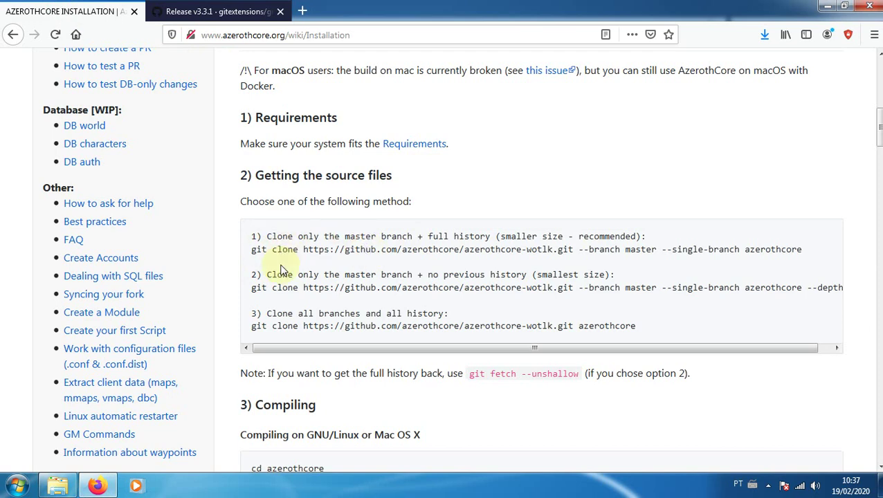
left_click(57, 486)
Open a Git Bash terminal in the Server folder and start typing 'git'
right_click(144, 194)
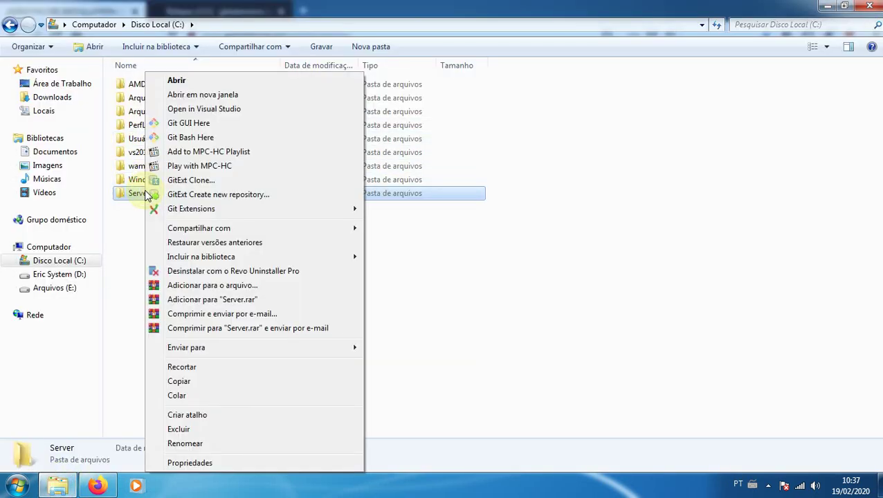
left_click(191, 138)
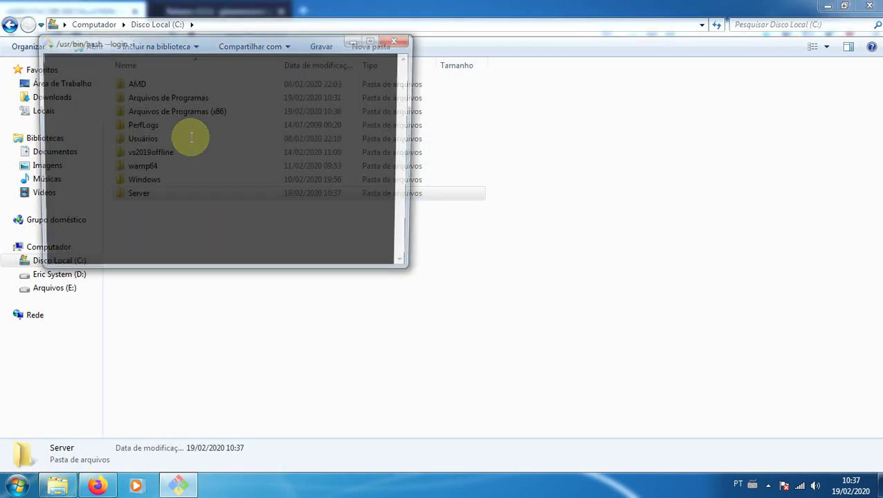
type("git clone")
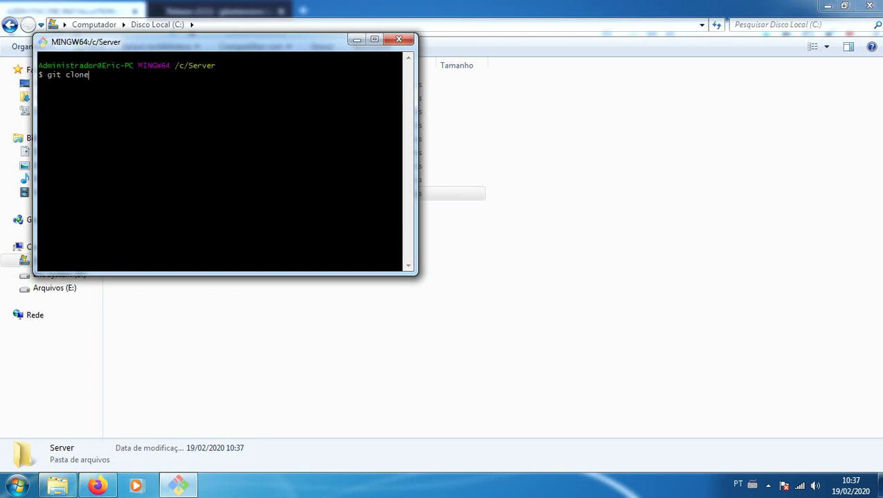
Check the first git clone command on the wiki, then close the Git Bash terminal
left_click(97, 486)
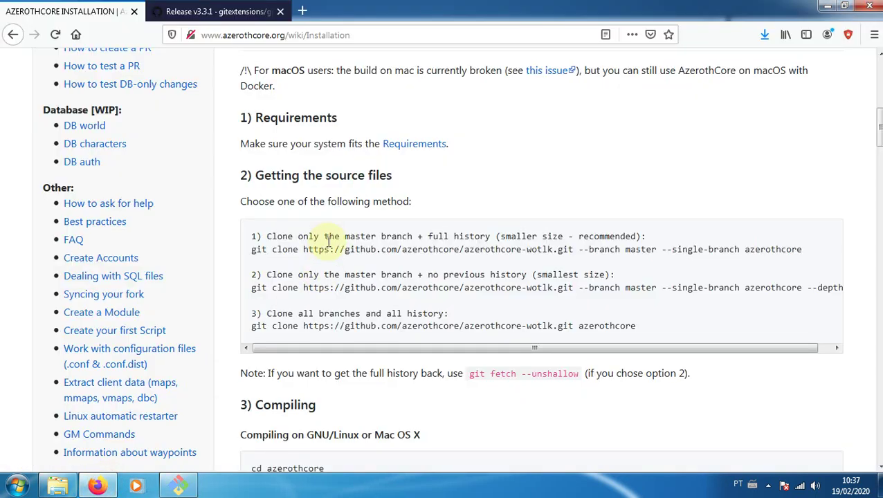
mouse_move(402, 251)
left_mouse_down()
mouse_move(800, 251)
mouse_move(297, 247)
left_mouse_up()
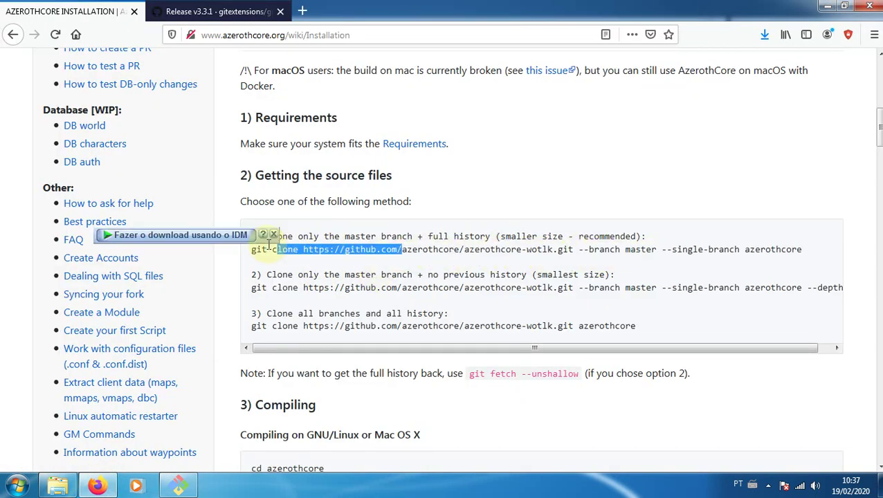
left_click(258, 251)
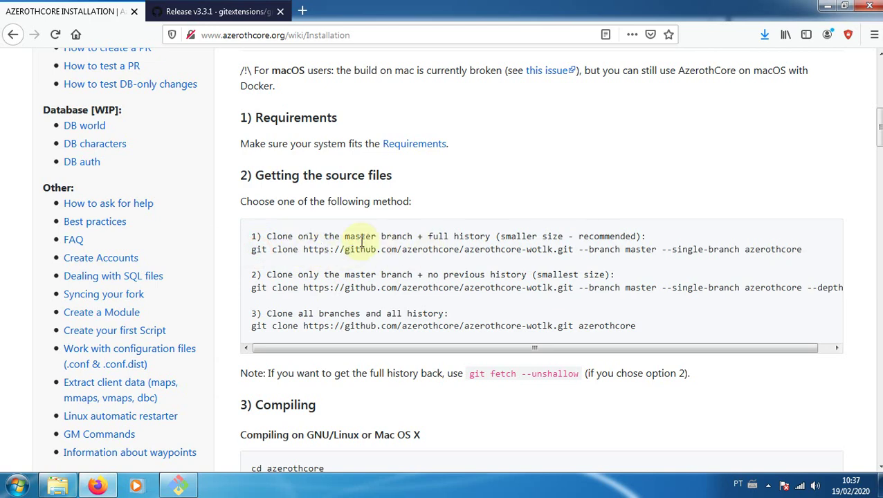
key("alt+Tab")
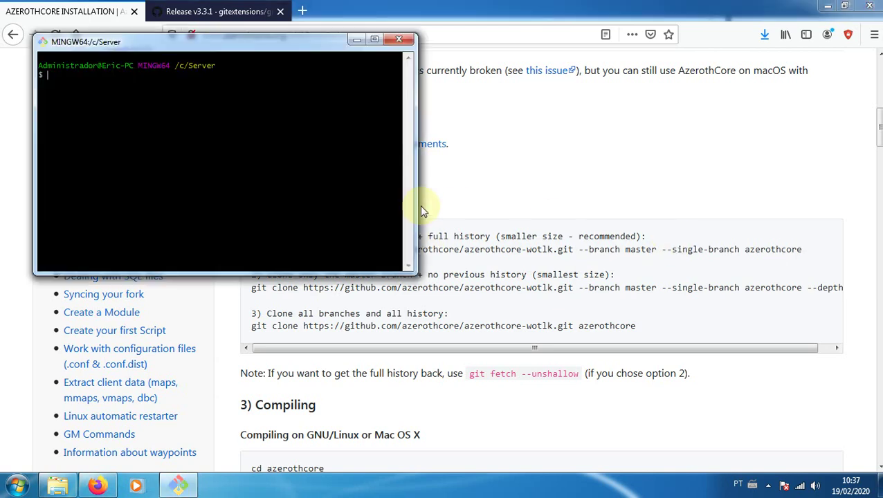
left_click(60, 484)
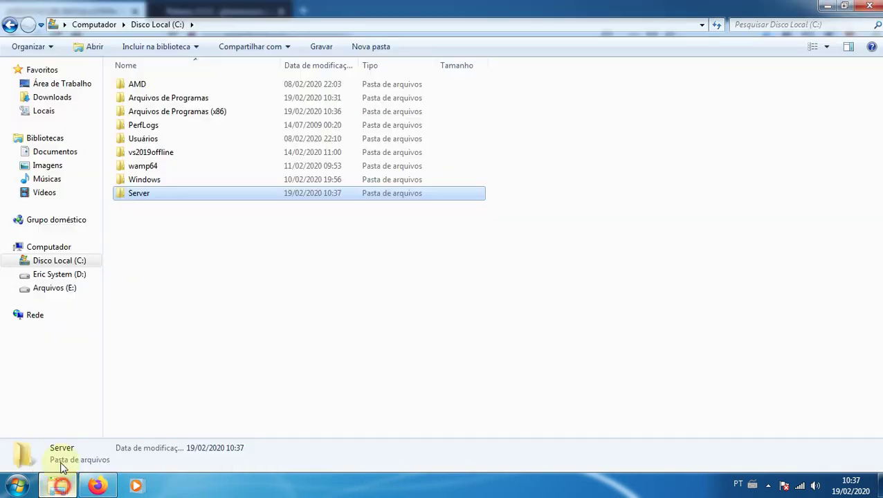
Start GitExt Clone on the Server folder with English as language, then return to the wiki
right_click(144, 194)
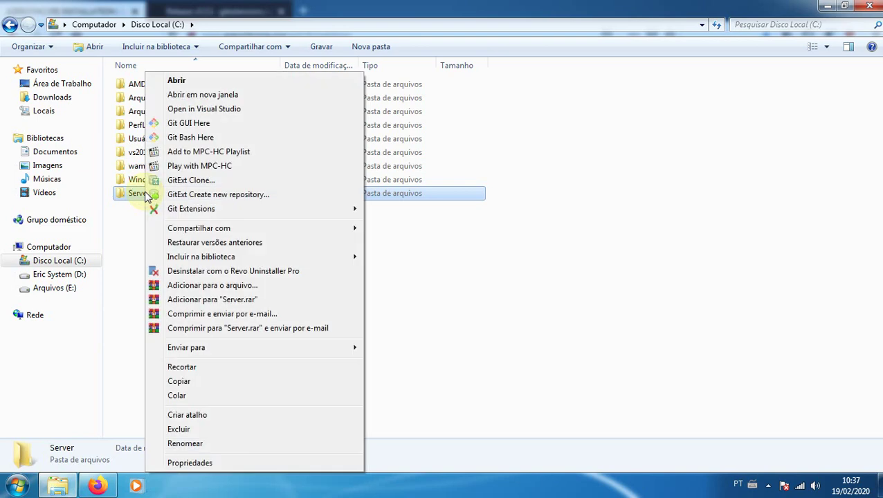
left_click(188, 181)
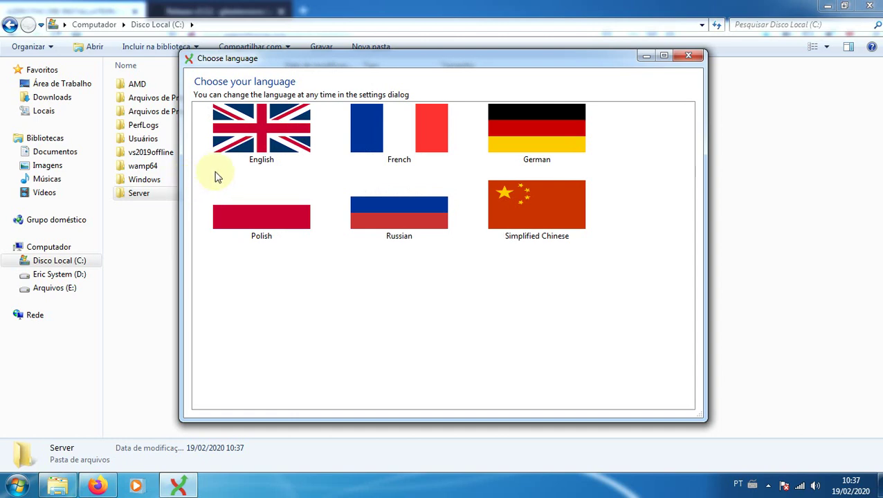
left_click(255, 130)
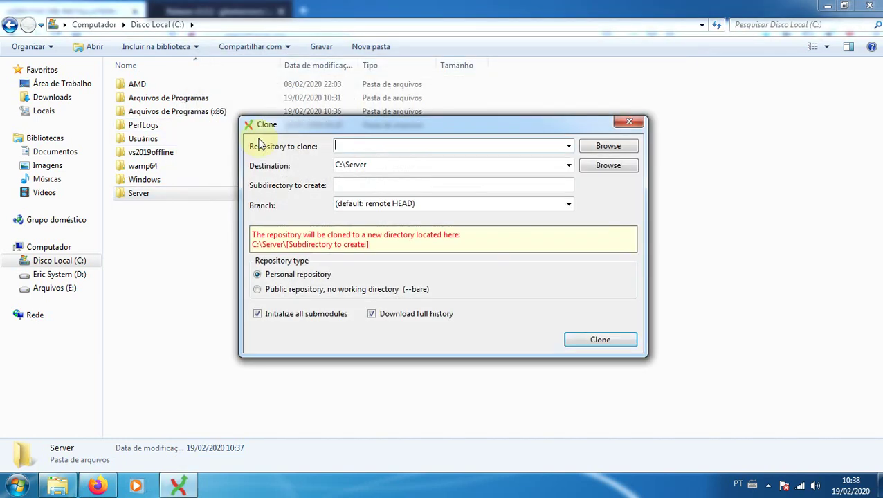
left_click(97, 486)
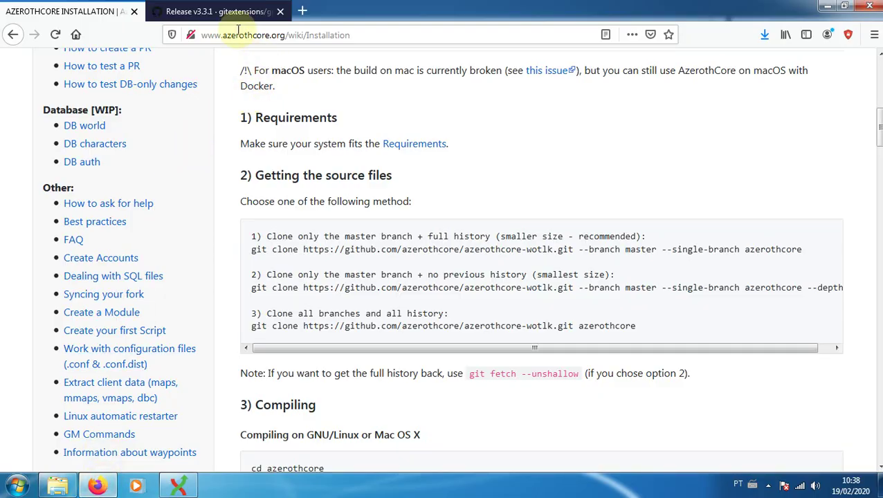
scroll(264, 167, "up", 8)
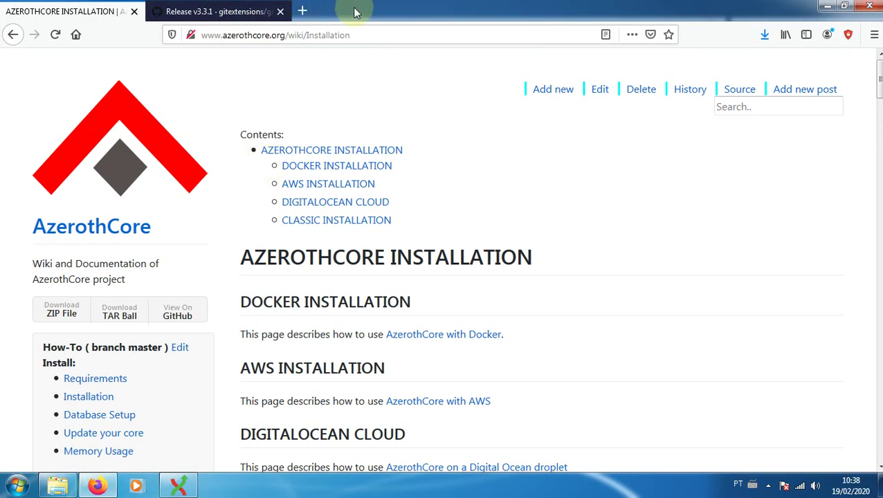
Load azerothcore.org in a new tab and close the Git Extensions release tab
left_click(305, 9)
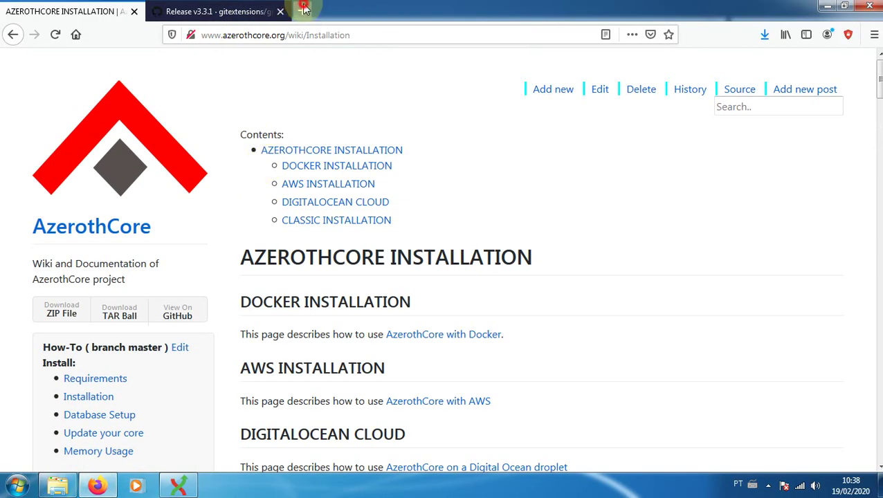
type("azerto")
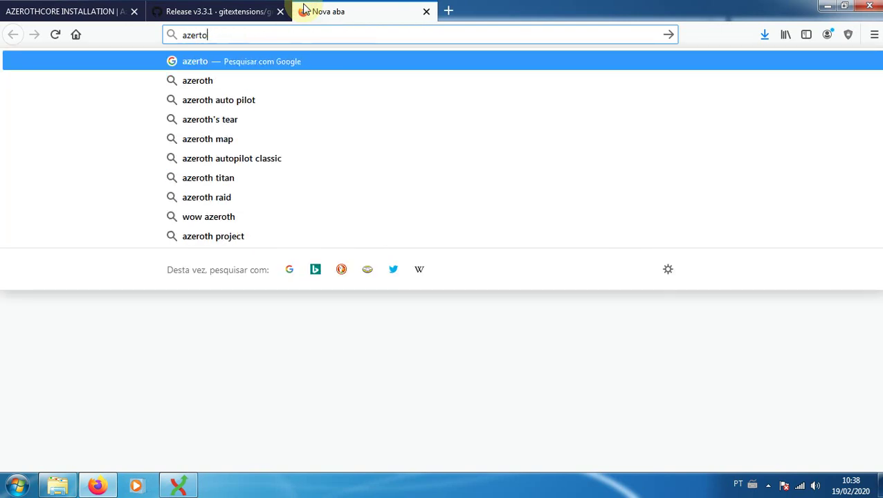
key("BackSpace")
key("BackSpace")
type("e")
key("BackSpace")
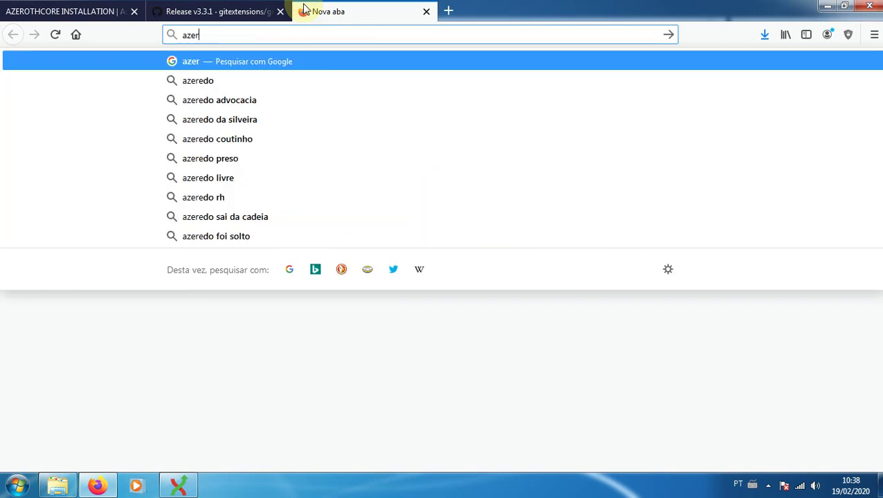
type("othcore.org")
key("Return")
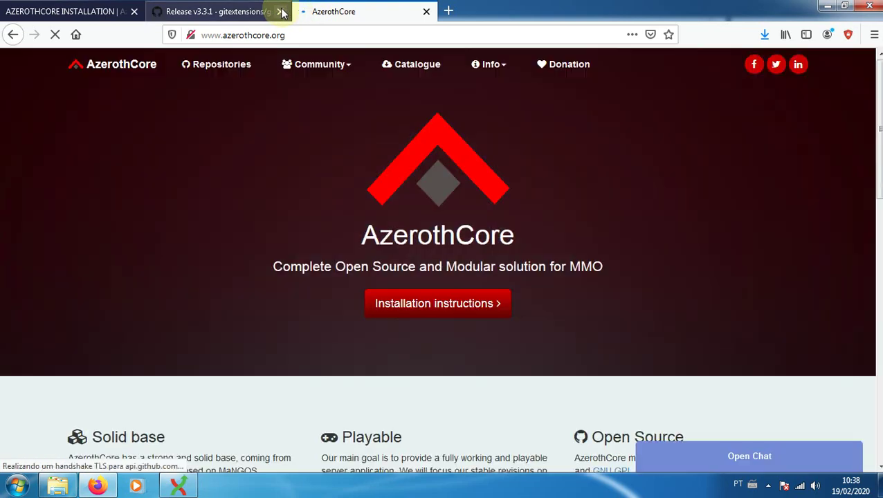
left_click(280, 11)
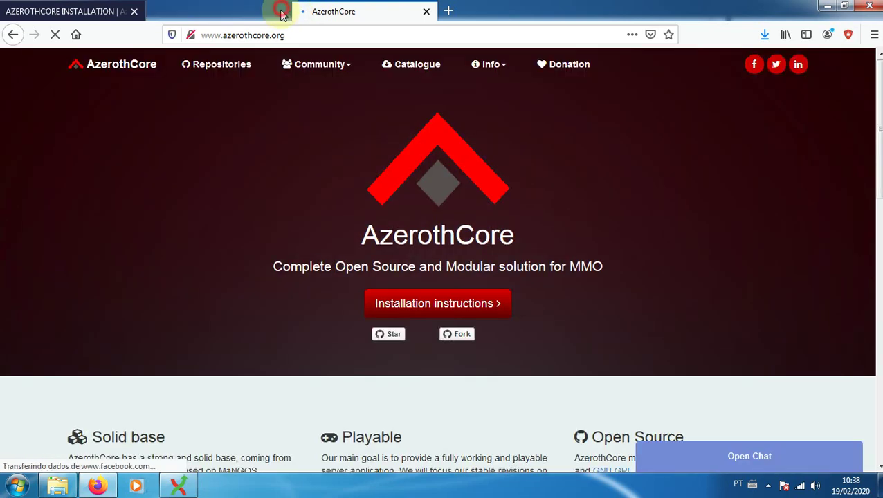
Open azerothcore-wotlk from AzerothCore's GitHub repositories and copy its HTTPS clone URL
left_click(215, 68)
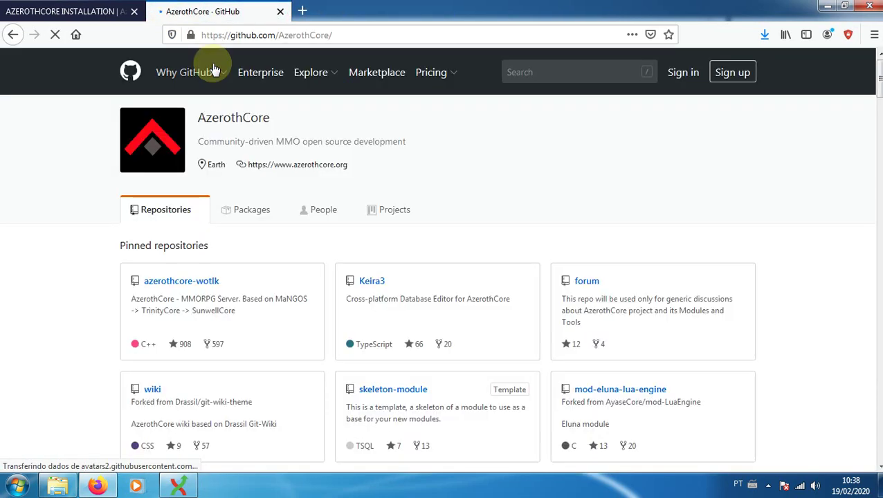
scroll(230, 315, "down", 2)
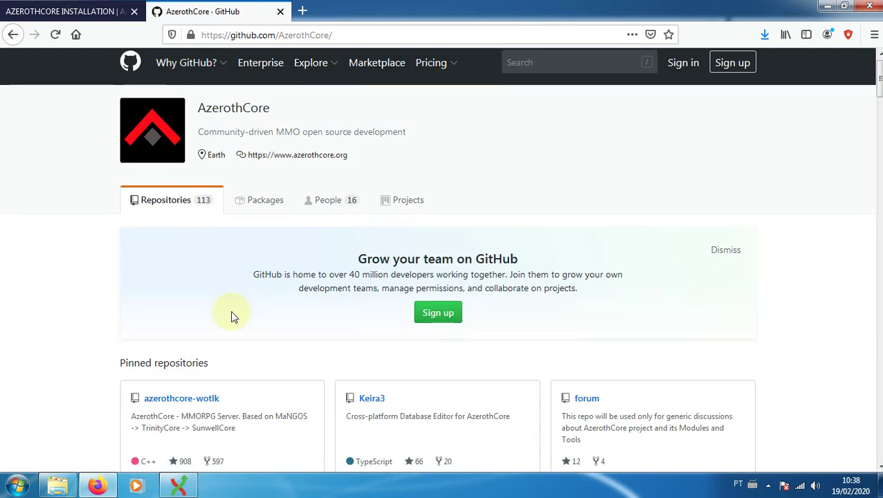
left_click(196, 346)
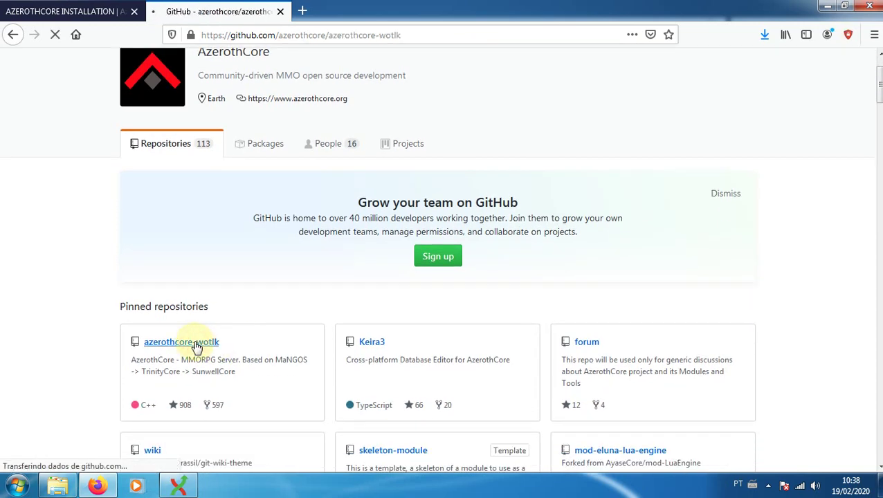
scroll(620, 269, "down", 4)
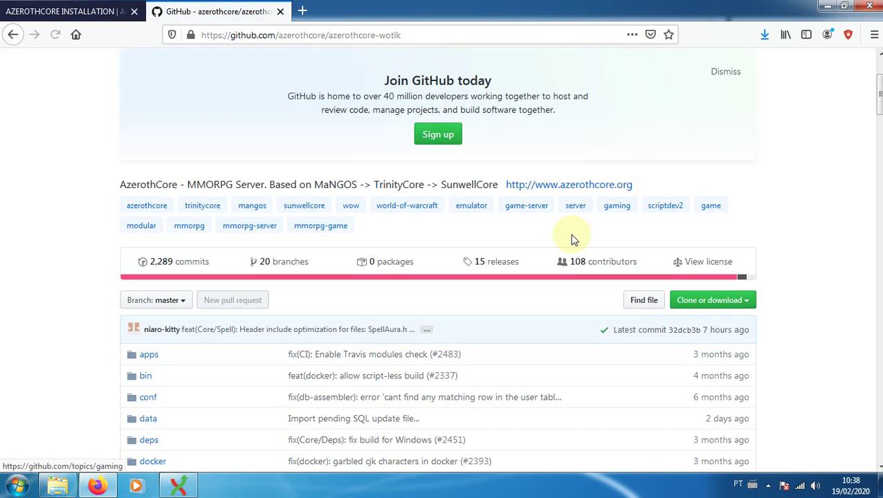
left_click(747, 304)
left_click(634, 367)
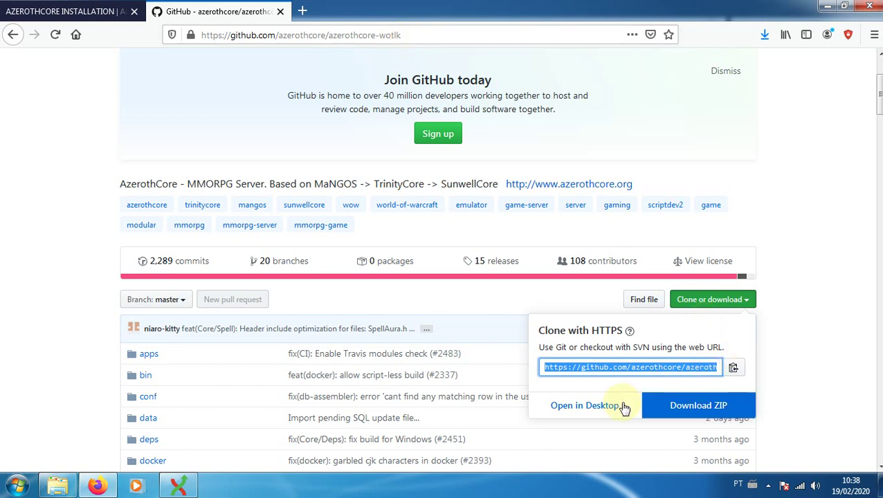
left_click(733, 367)
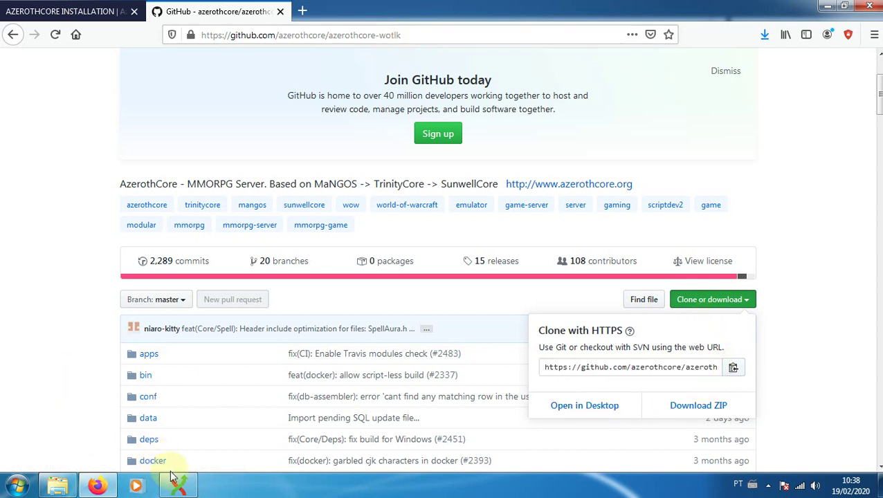
Replace the clone subdirectory name azerothcore-wotlk with aCore under C:\Server
left_click(178, 485)
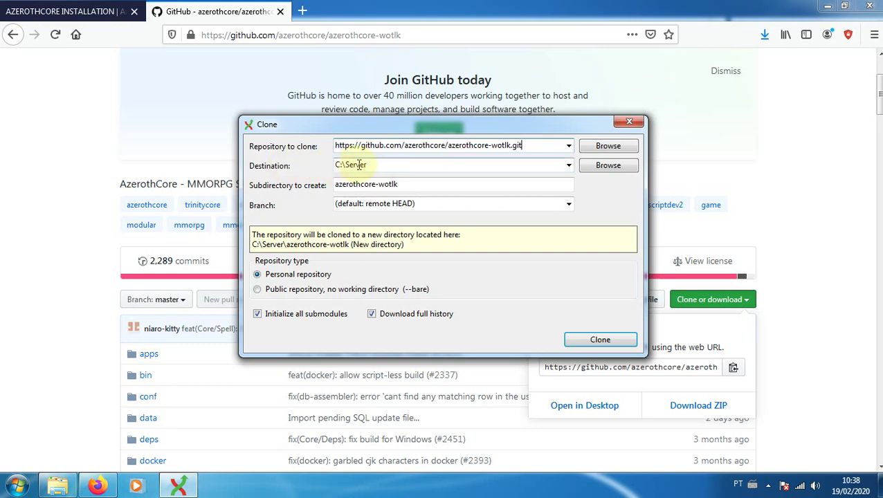
left_click(57, 486)
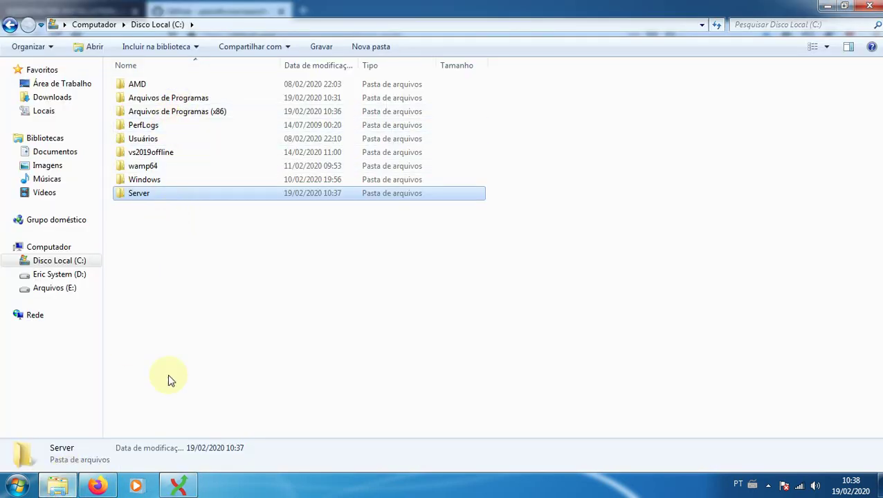
left_click(176, 487)
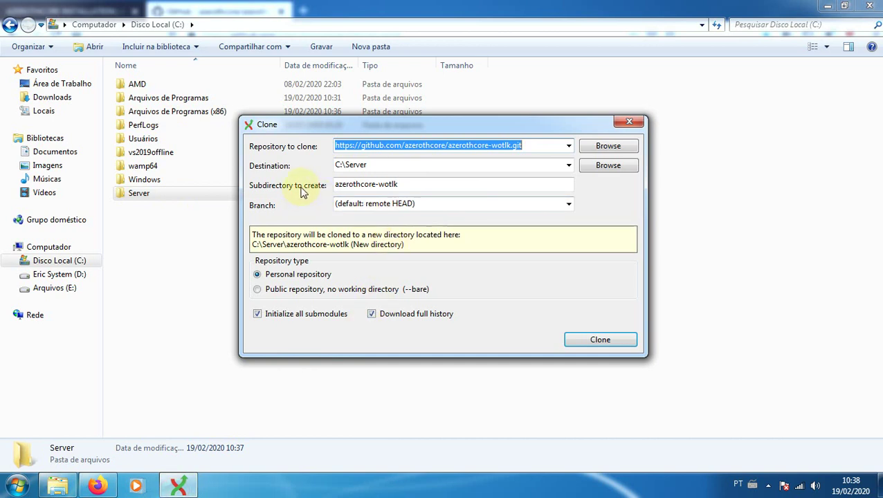
left_click(416, 185)
left_click_drag(416, 185, 328, 190)
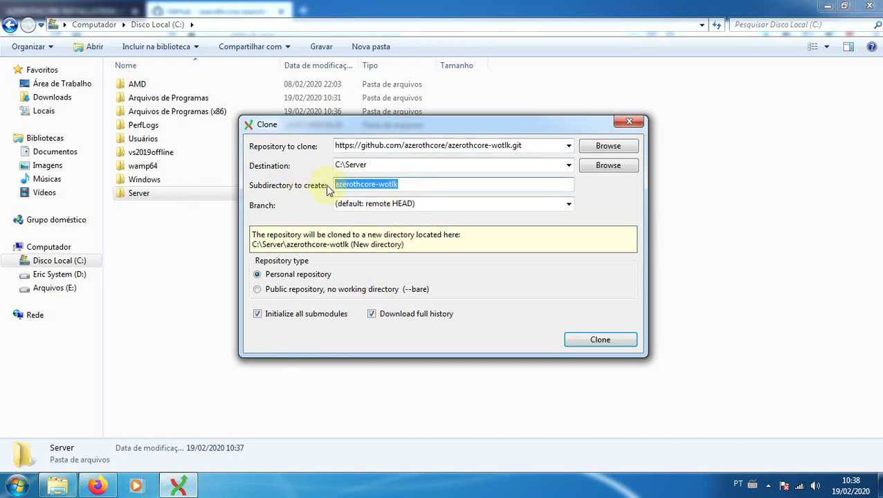
type("aCore")
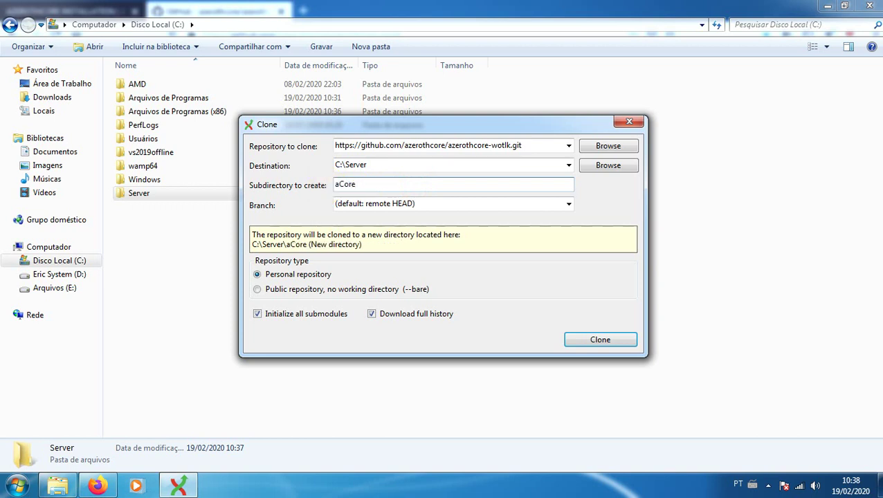
Choose the master branch and keep Personal repository selected
left_click(568, 205)
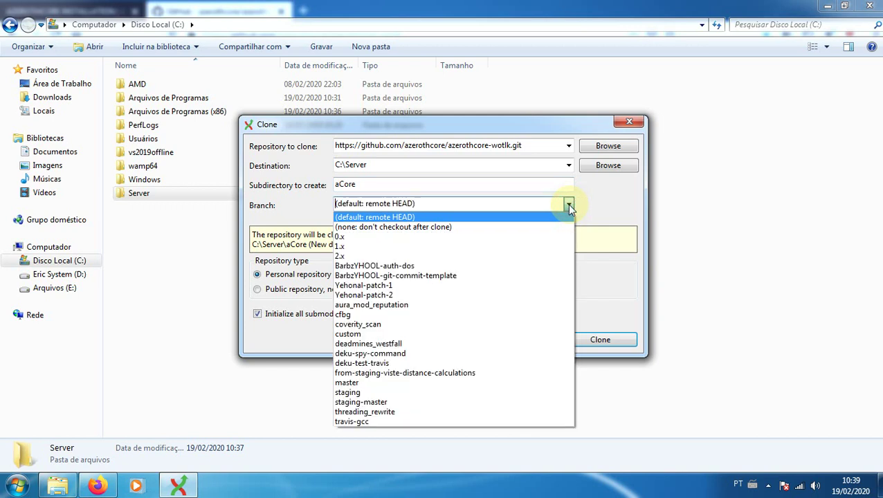
left_click(356, 383)
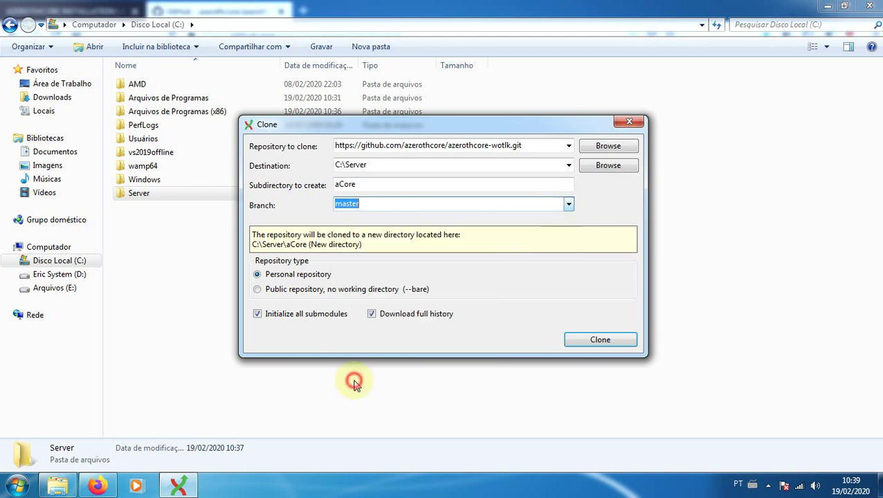
left_click(257, 275)
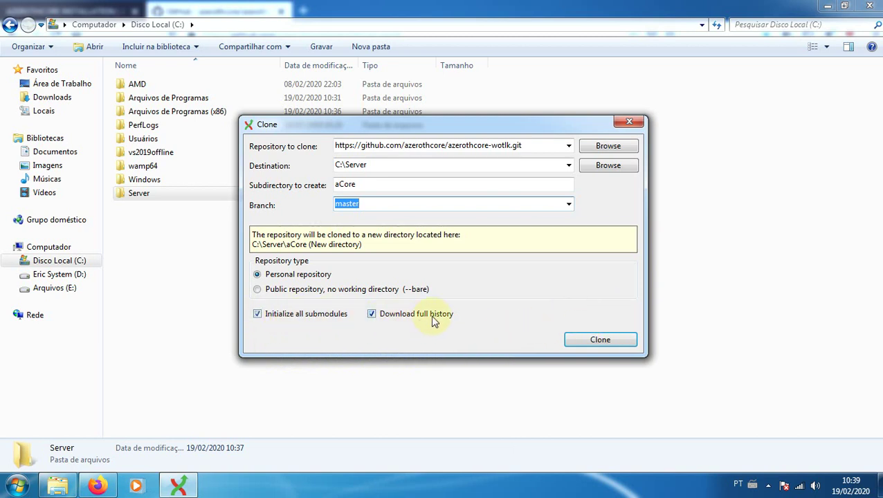
mouse_move(437, 321)
mouse_move(407, 316)
Look at the first git clone command on the AzerothCore installation wiki
left_click(97, 486)
left_click(76, 11)
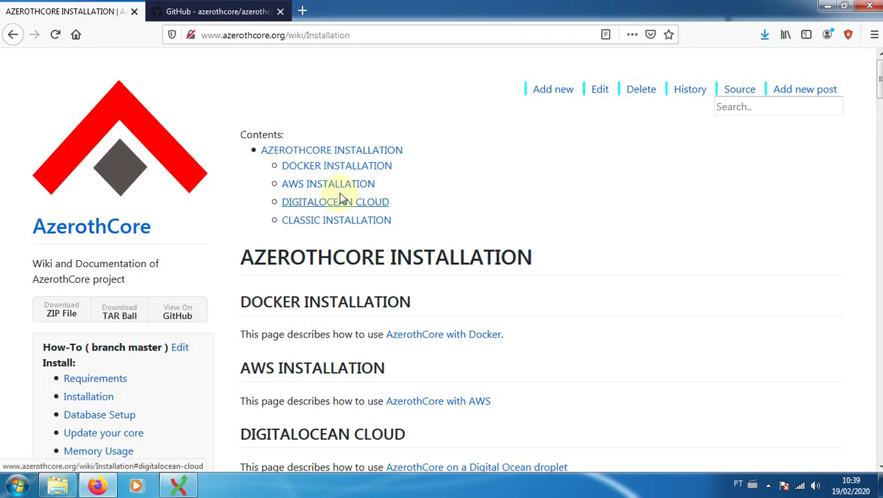
scroll(404, 276, "down", 5)
scroll(410, 272, "down", 3)
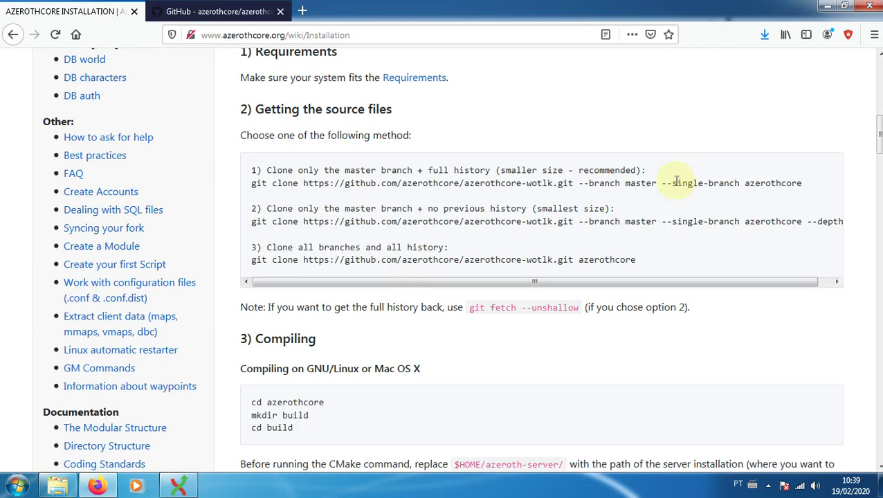
left_click_drag(676, 181, 771, 182)
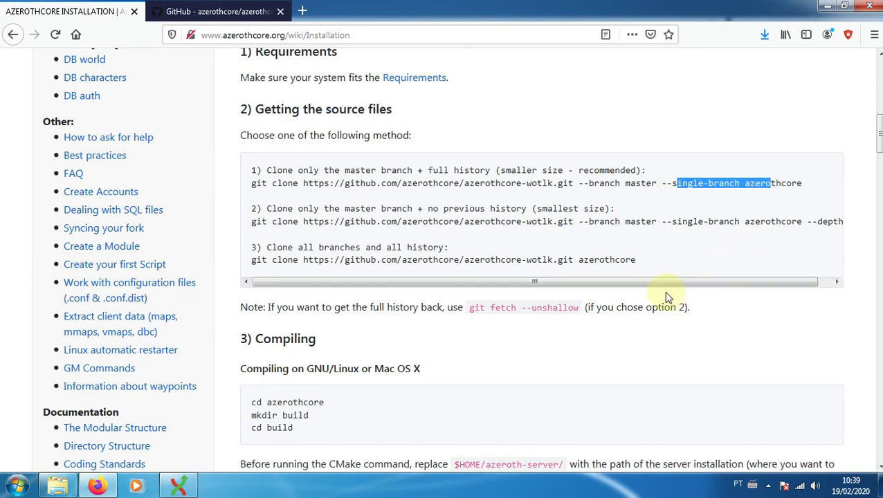
Review the Clone dialog's repository address, C:\Server destination and aCore subfolder
left_click(178, 486)
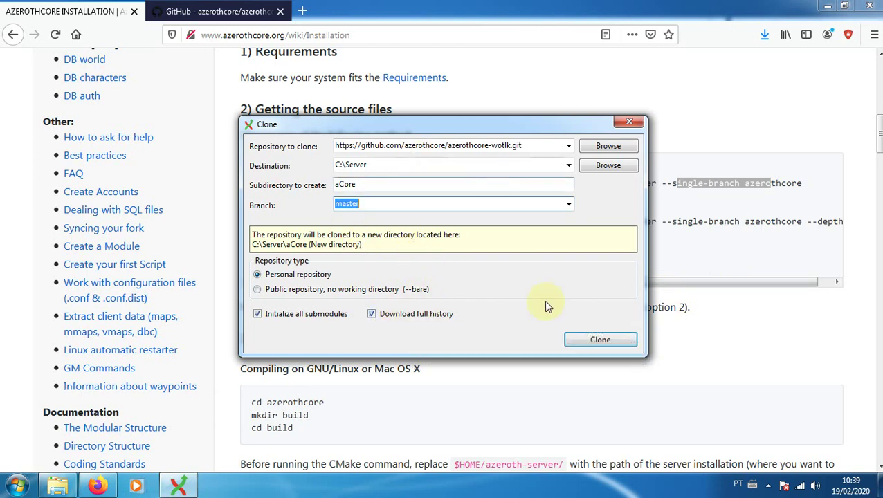
left_click(384, 144)
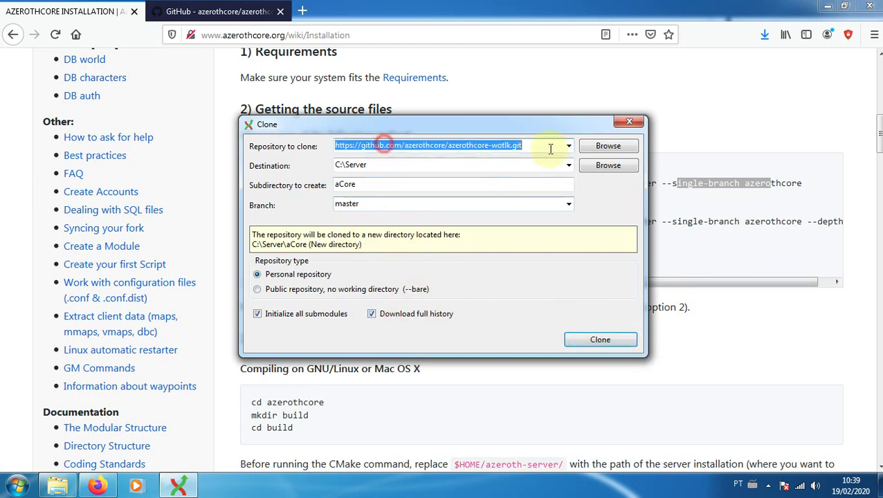
left_click(375, 168)
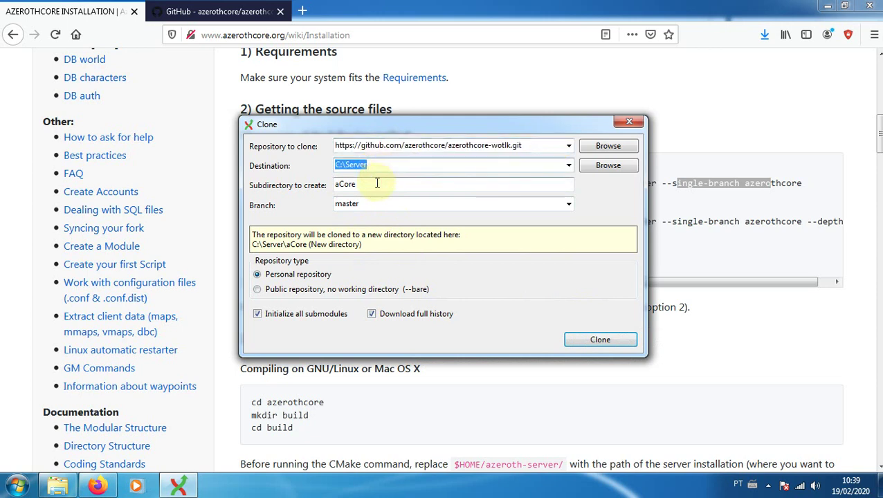
left_click(377, 183)
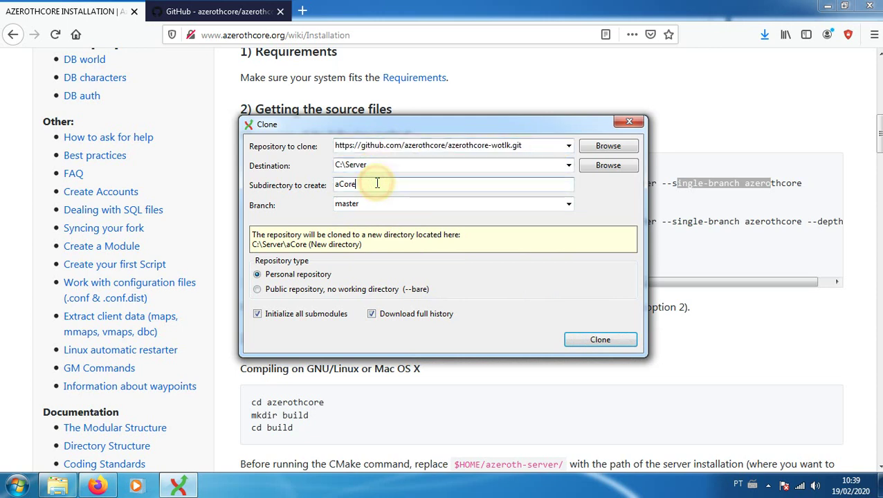
left_click(598, 340)
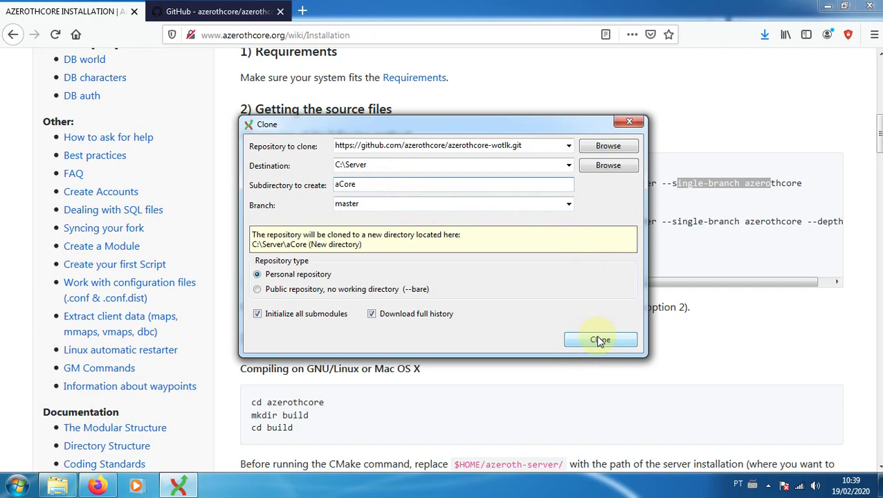
Check the azerothcore-wotlk branch list on GitHub to confirm master is the default
left_click(225, 7)
scroll(277, 225, "up", 2)
scroll(276, 227, "down", 5)
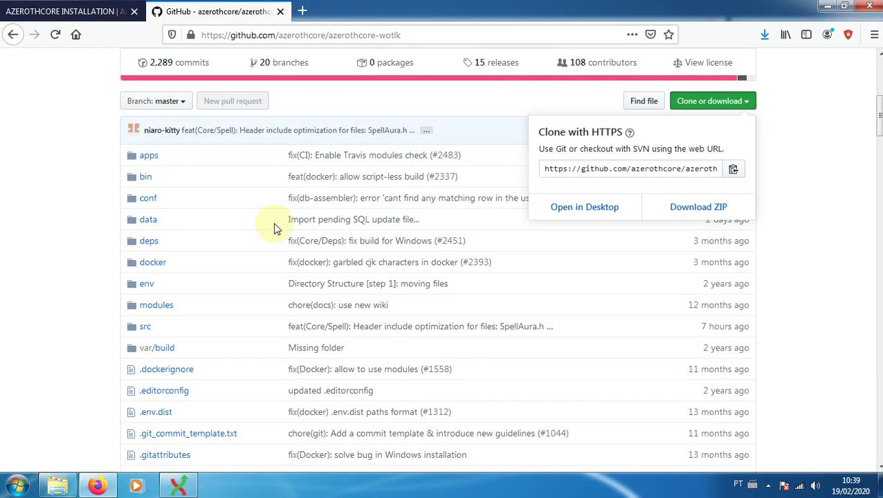
scroll(276, 227, "up", 4)
scroll(174, 266, "down", 4)
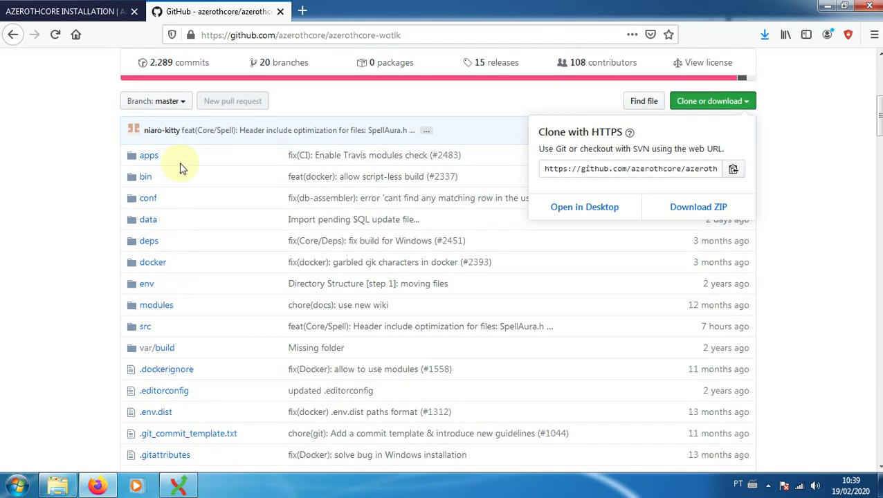
left_click(185, 104)
left_click(185, 103)
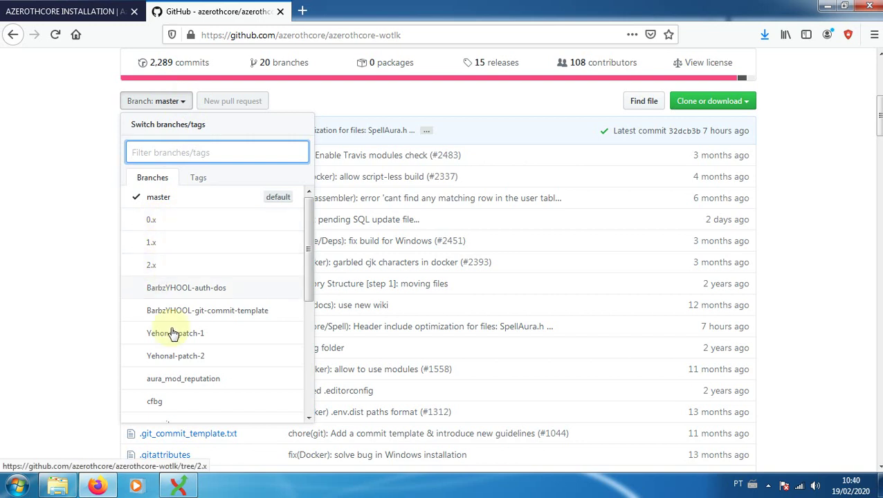
scroll(138, 332, "down", 4)
scroll(159, 324, "up", 1)
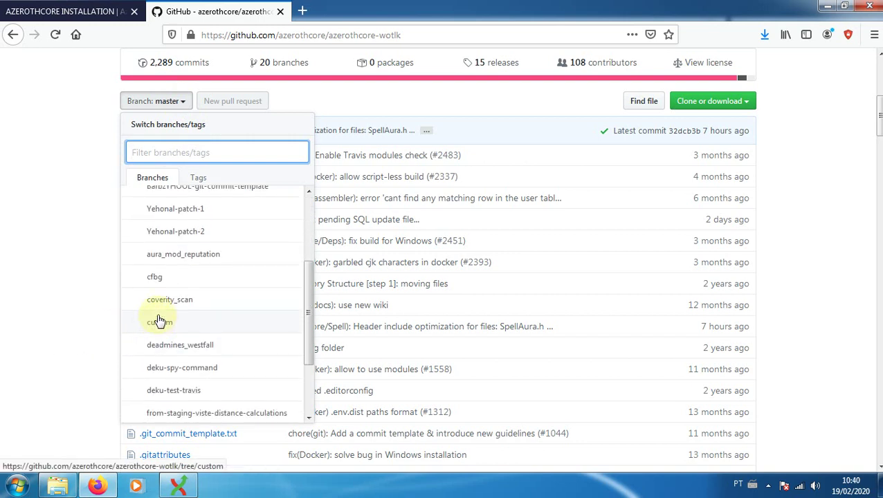
scroll(158, 282, "up", 5)
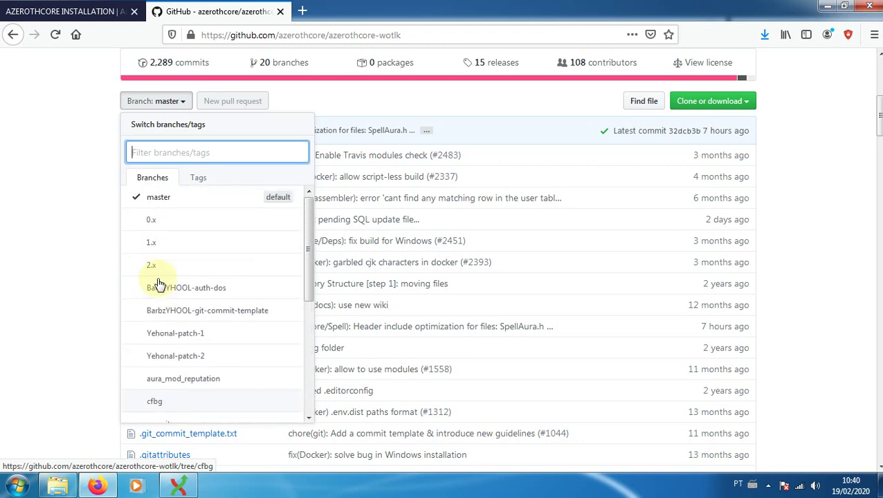
left_click(32, 279)
left_click(180, 486)
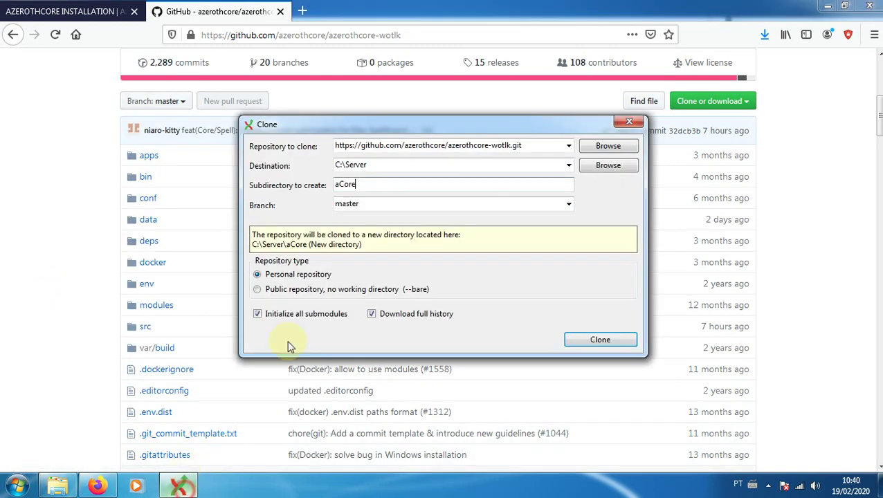
Clone azerothcore-wotlk master into C:\Server\aCore and dismiss the finished progress window
left_click(607, 341)
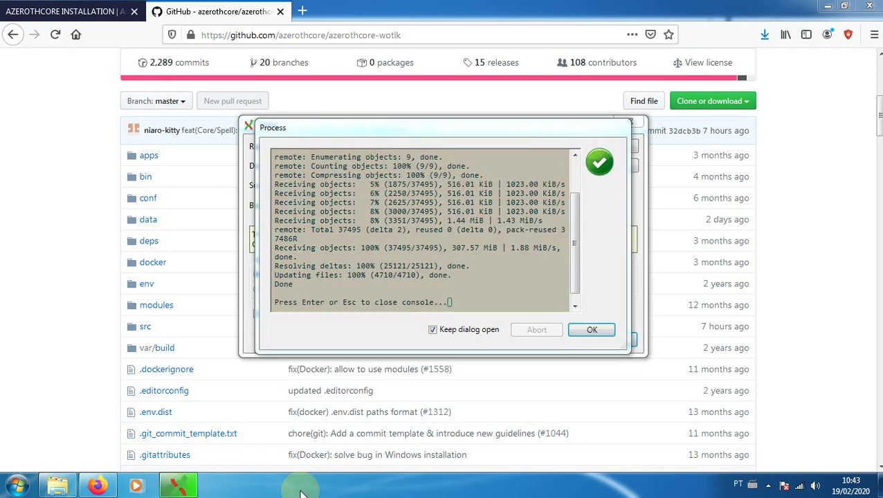
left_click(592, 331)
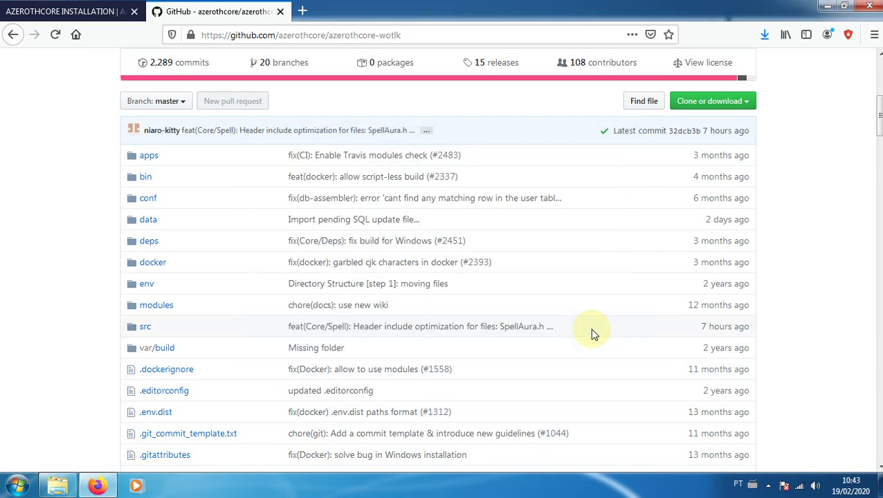
Inspect the cloned C:\Server\aCore folder, then permanently delete it with Shift+Delete
left_click(60, 490)
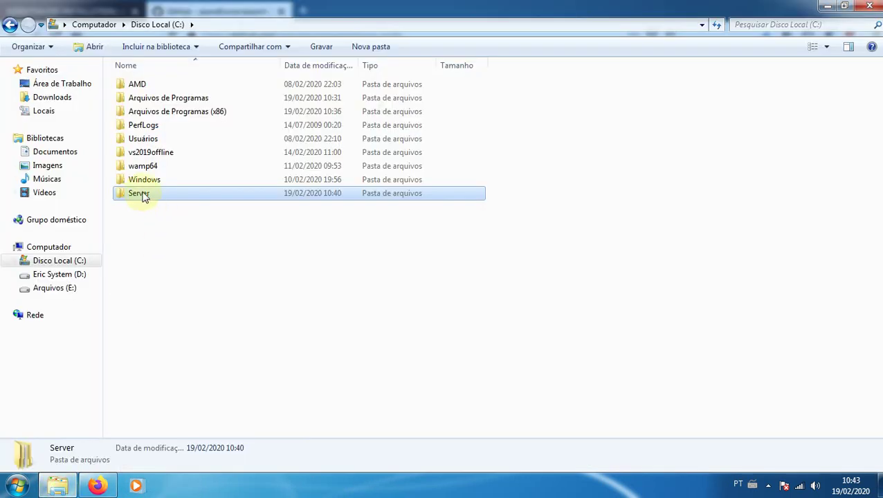
double_click(143, 196)
left_click(130, 88)
double_click(130, 89)
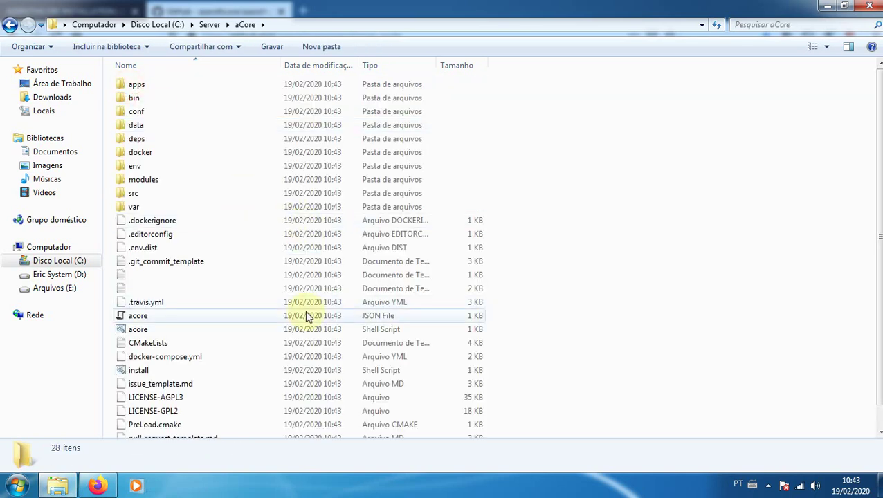
scroll(308, 317, "down", 1)
scroll(308, 317, "up", 1)
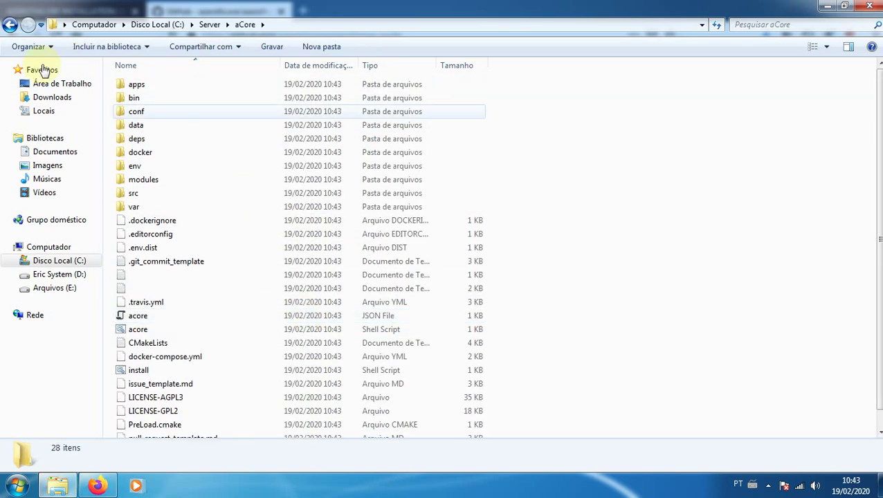
left_click(10, 24)
key("shift+Delete")
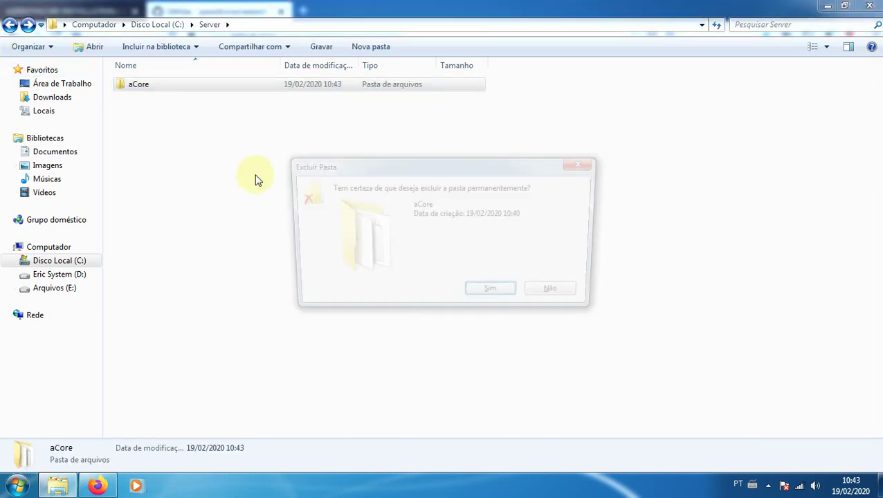
Open a Git Bash terminal at the C:\Server folder
left_click(10, 24)
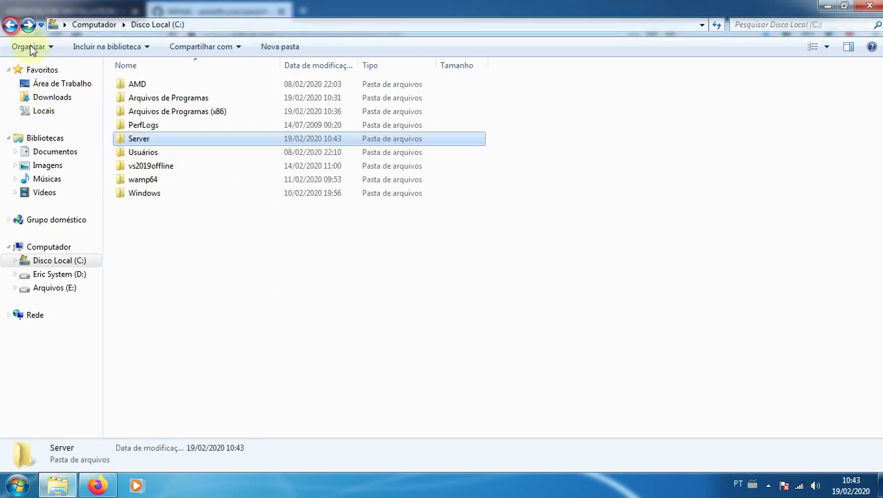
left_click(245, 288)
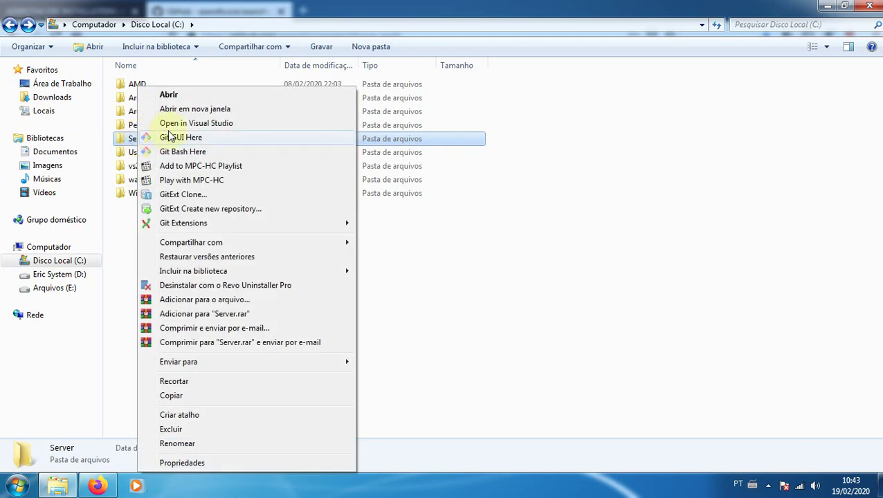
left_click(165, 151)
Copy the wiki's master-branch git clone command
left_click(97, 486)
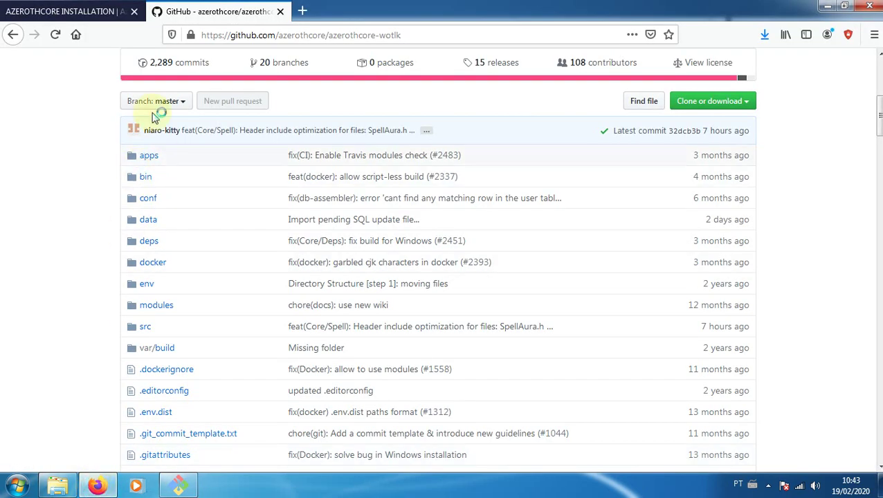
left_click(86, 12)
mouse_move(711, 206)
left_mouse_down()
mouse_move(798, 182)
mouse_move(540, 172)
mouse_move(253, 185)
left_mouse_up()
key("ctrl+c")
left_click(807, 185)
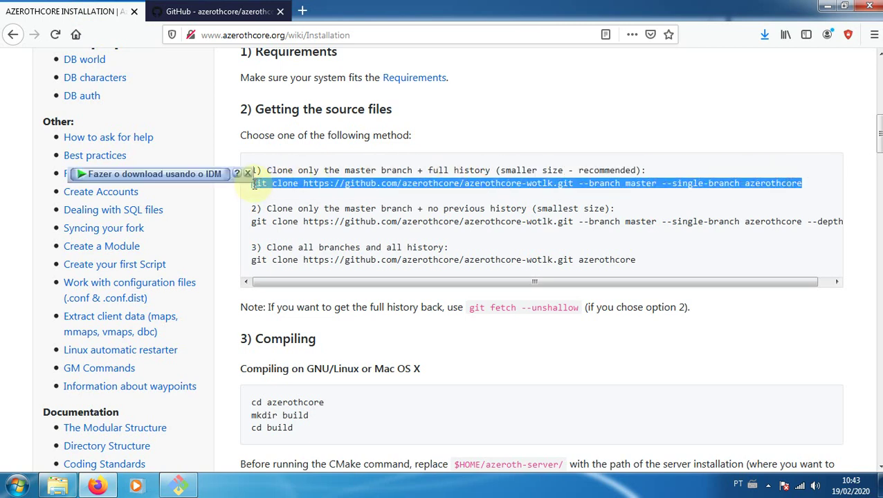
left_click(179, 486)
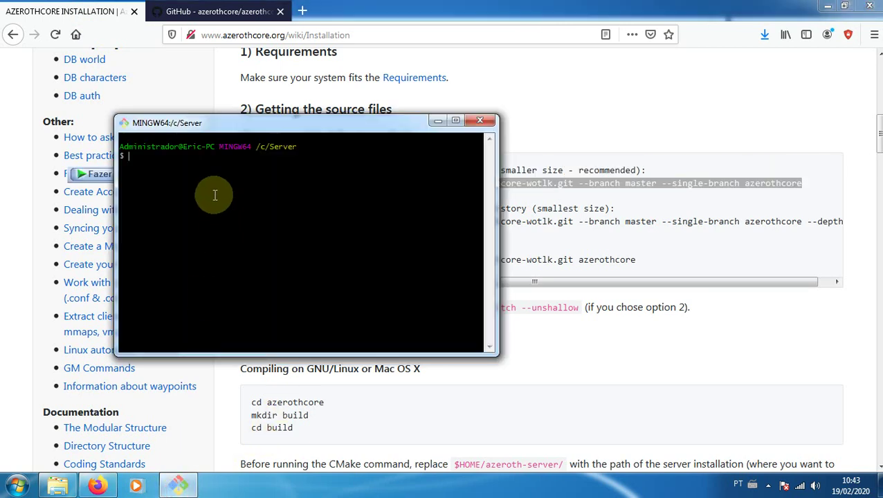
Paste the master-branch single-branch git clone command at the Git Bash prompt
right_click(201, 176)
left_click(232, 217)
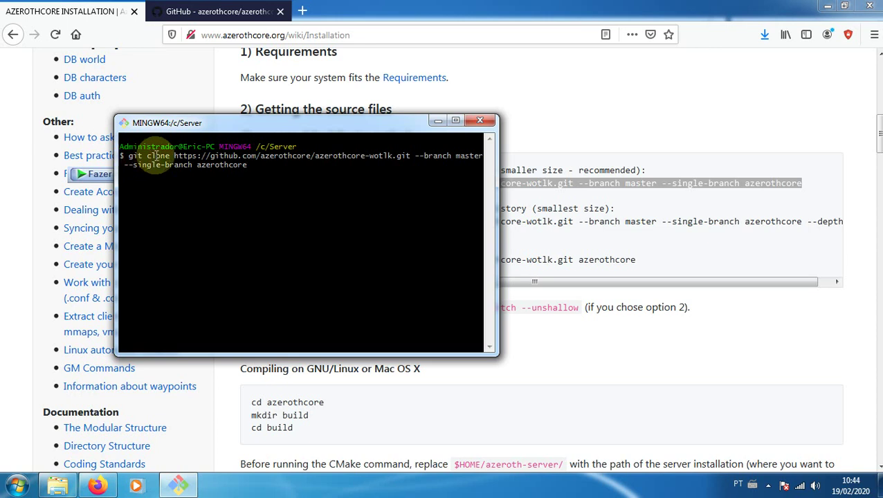
left_click_drag(174, 156, 410, 157)
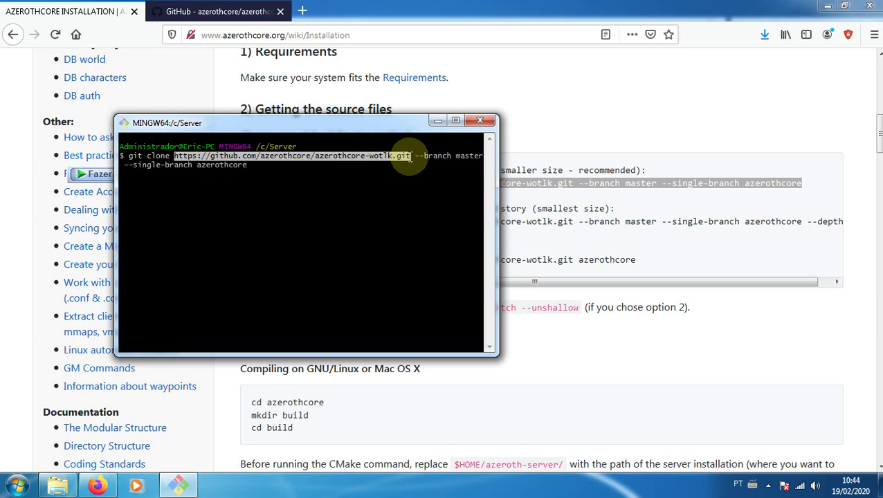
left_click(418, 158)
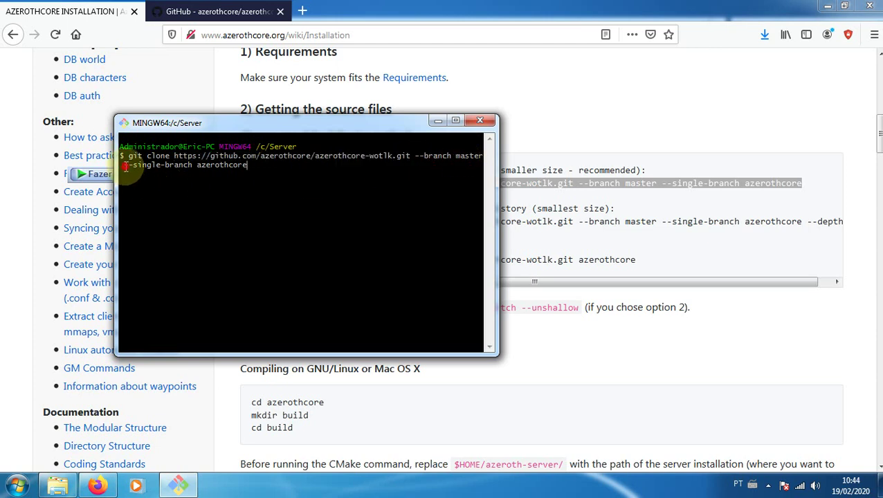
left_click_drag(125, 166, 179, 166)
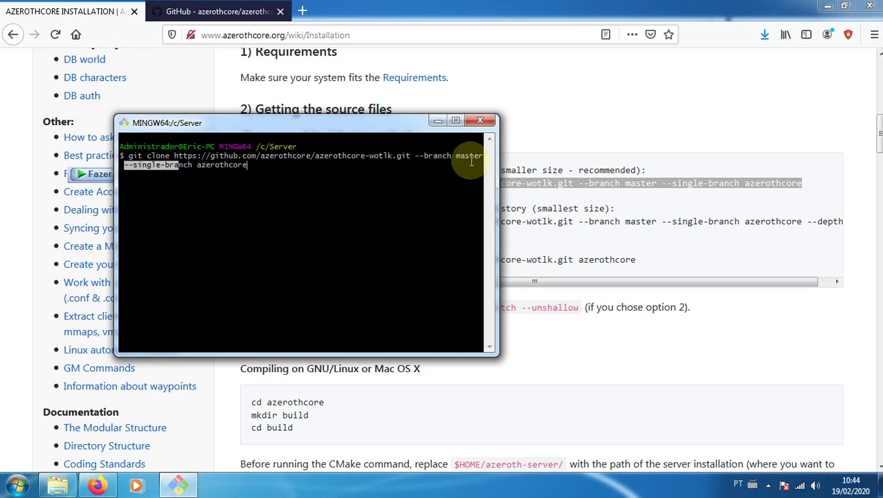
left_click(207, 164)
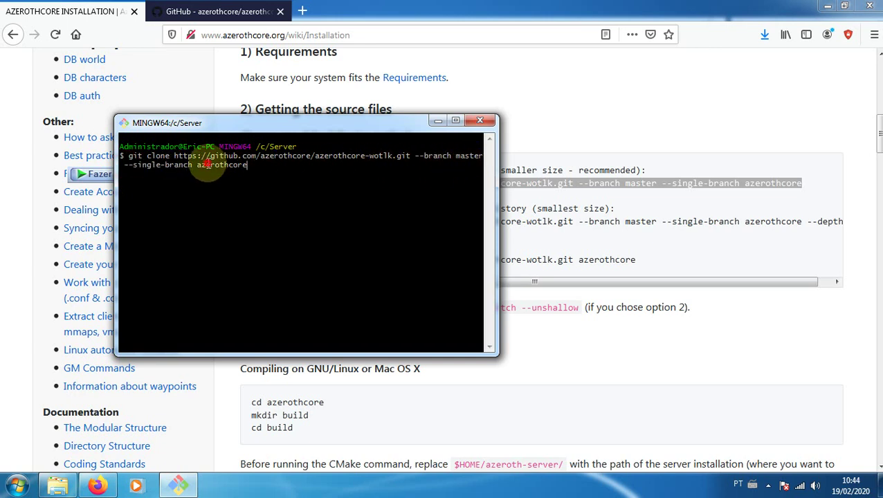
Change the target folder from azerothcore to aCore and run the clone
left_click(265, 166)
key("BackSpace")
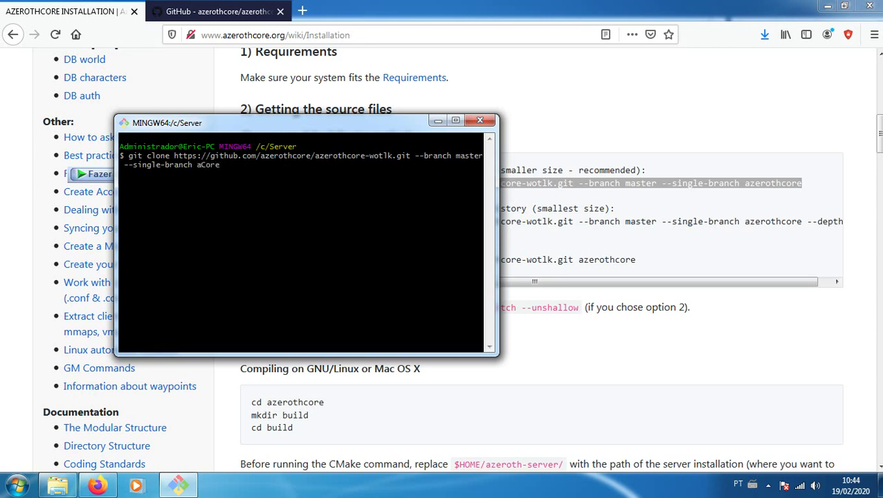
key("Return")
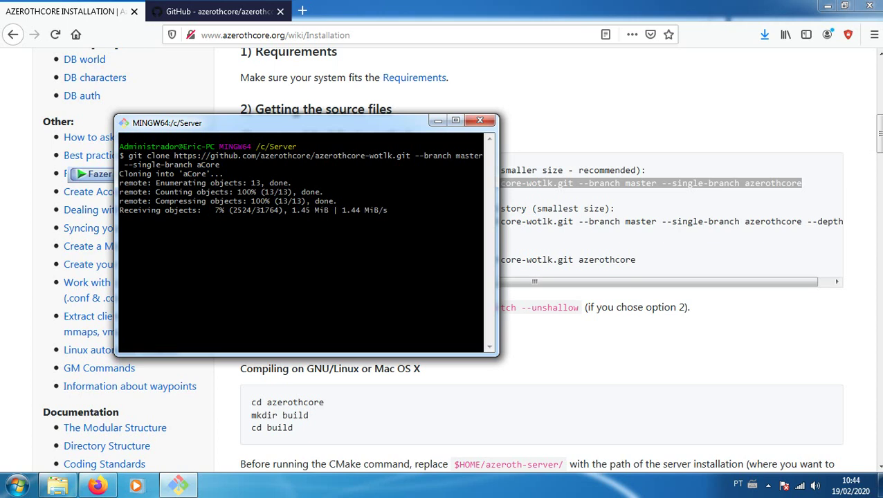
left_click(320, 124)
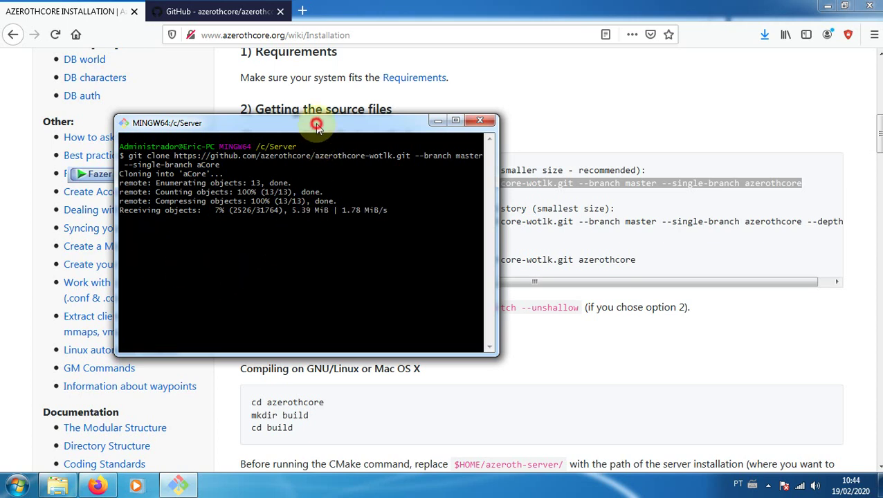
left_click(312, 487)
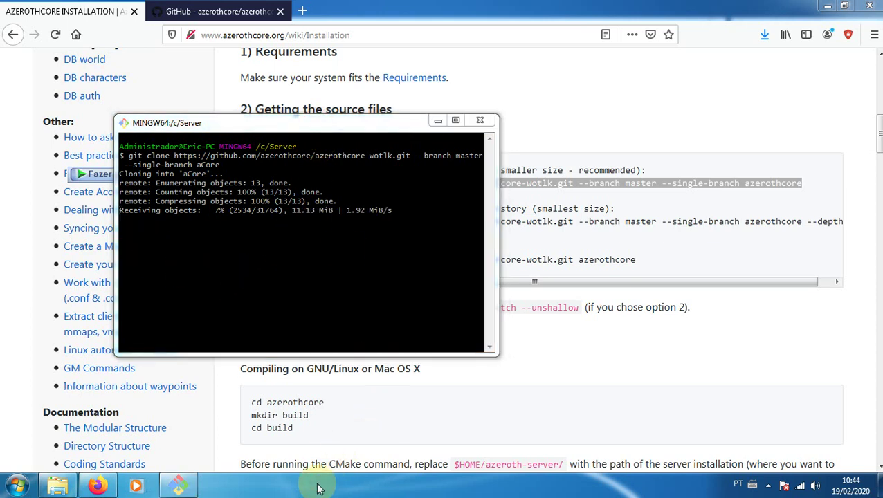
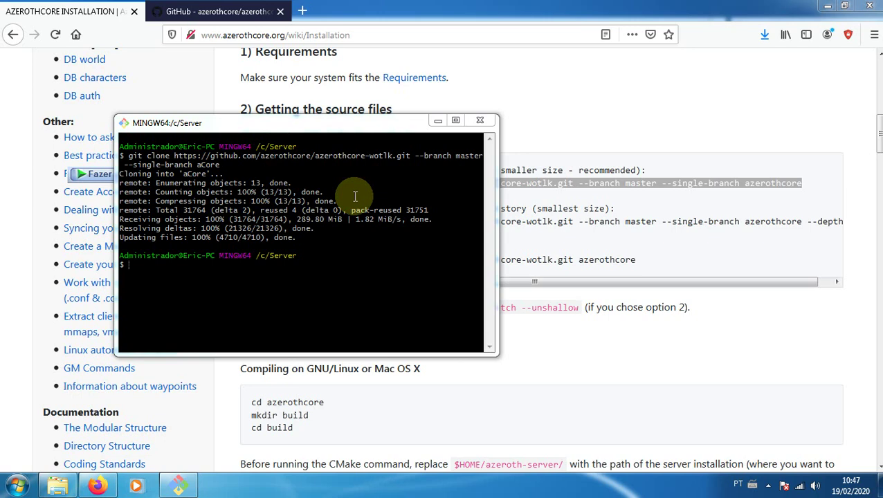
Download the azerothcore-wotlk master branch from GitHub as a ZIP archive
left_click(209, 11)
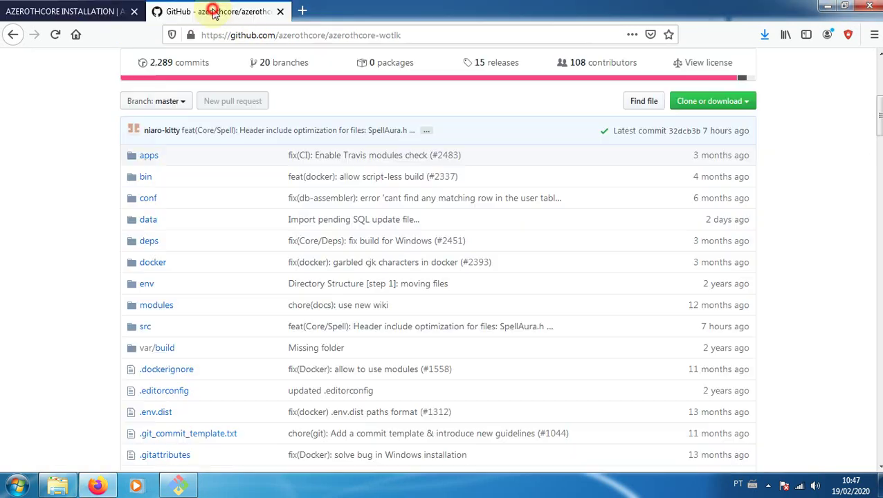
scroll(208, 259, "up", 8)
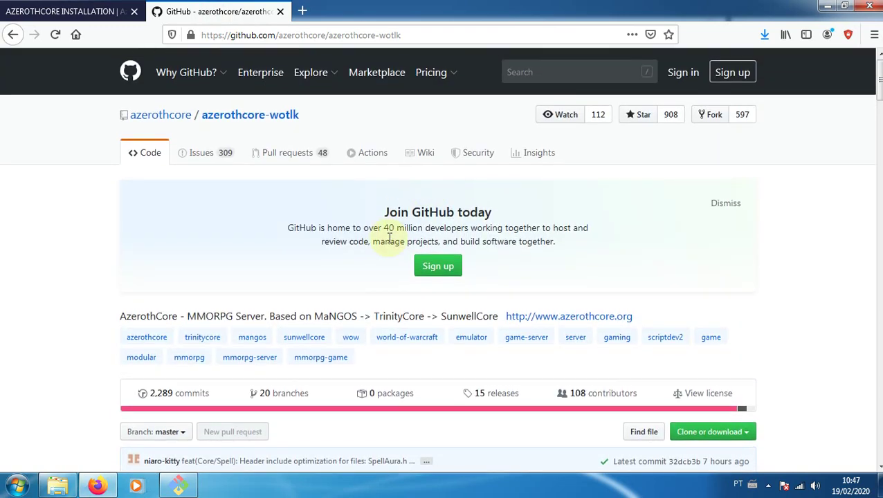
scroll(223, 240, "down", 5)
scroll(158, 305, "down", 5)
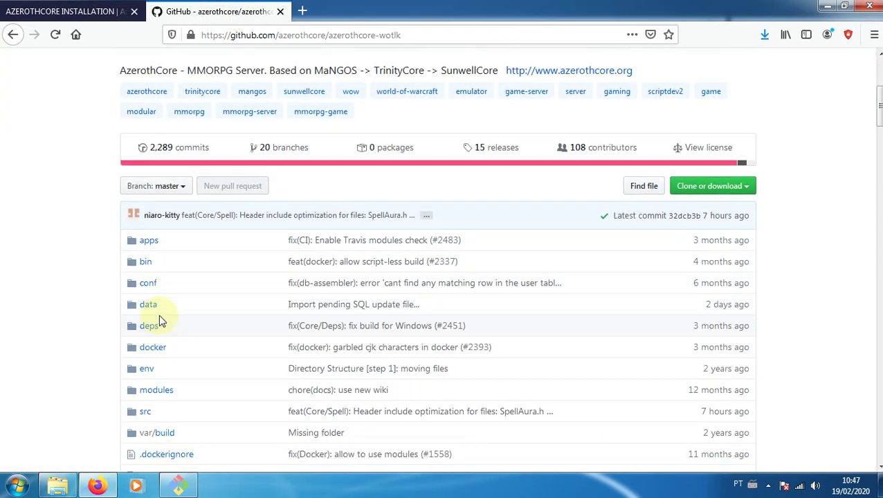
scroll(159, 319, "up", 5)
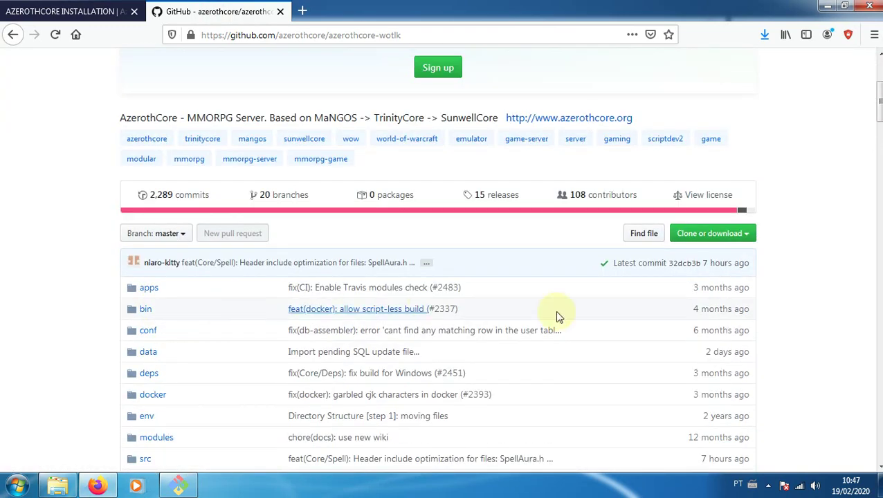
left_click(737, 238)
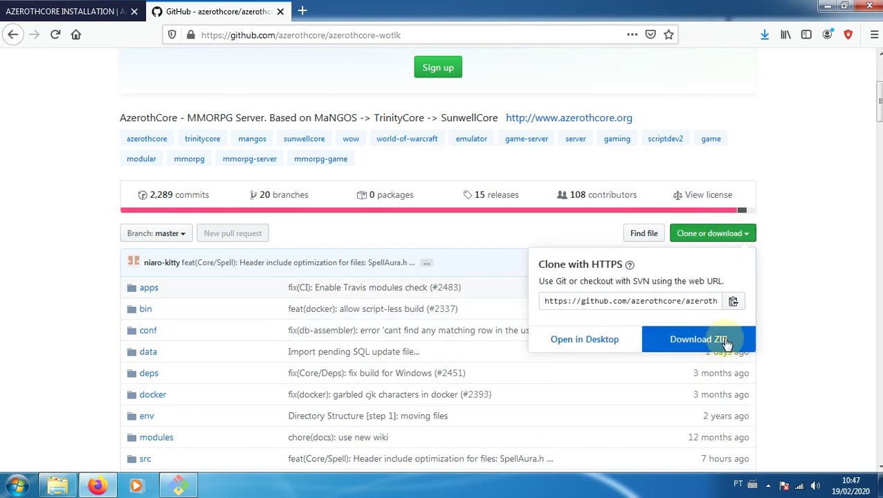
left_click(690, 349)
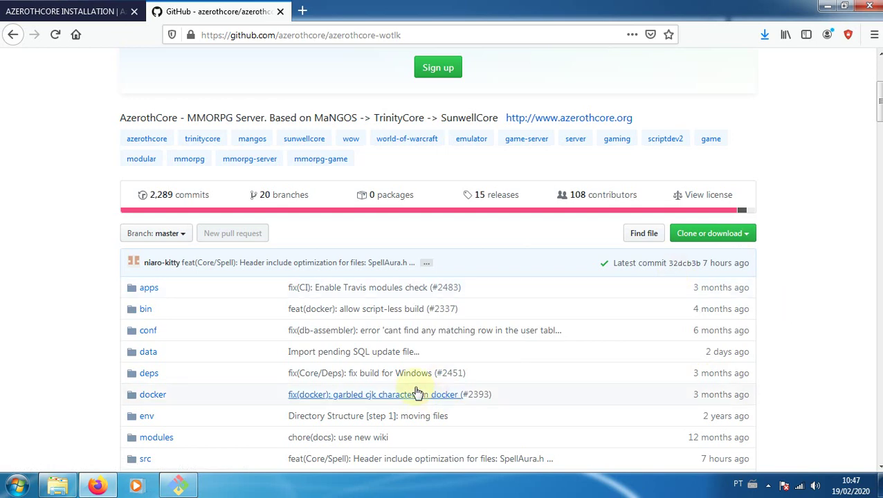
Reopen the Clone or download panel on the repository page and dismiss it again
scroll(176, 337, "down", 2)
scroll(203, 312, "down", 2)
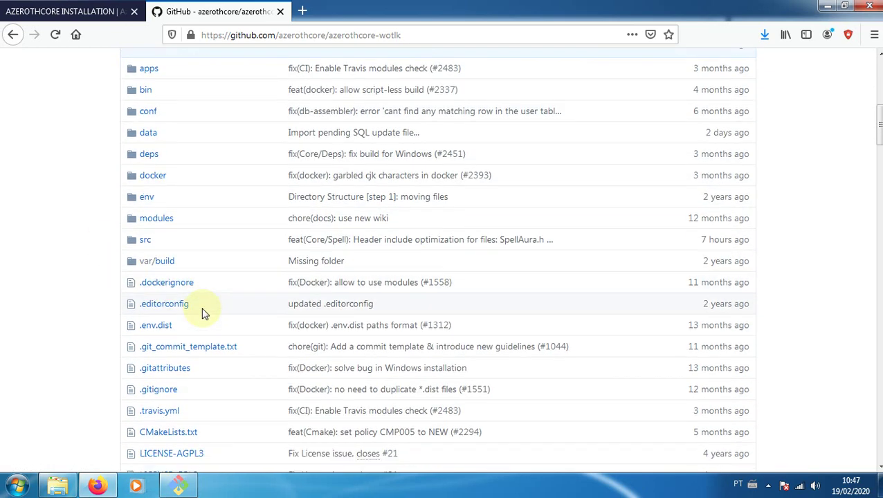
scroll(199, 342, "up", 5)
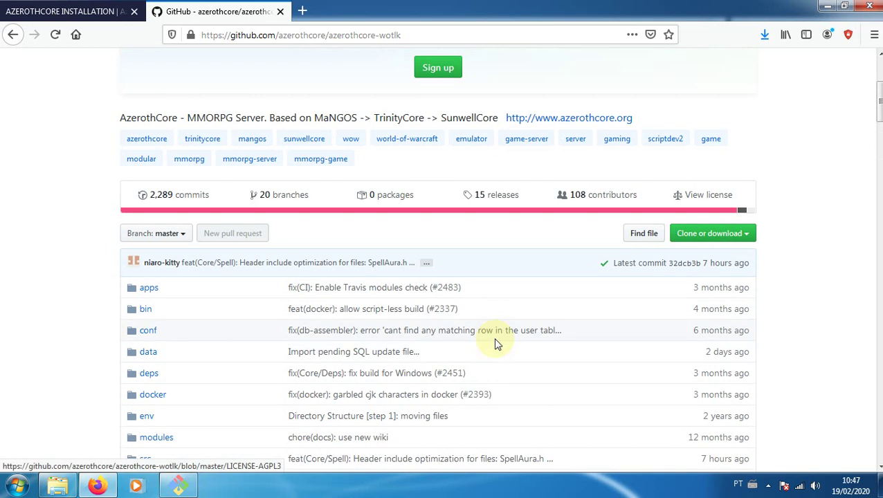
left_click(748, 307)
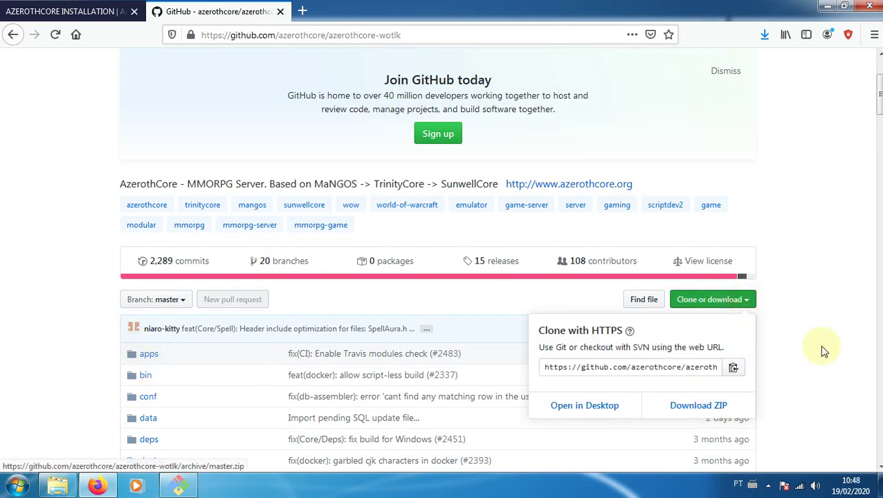
left_click(827, 391)
scroll(240, 310, "down", 3)
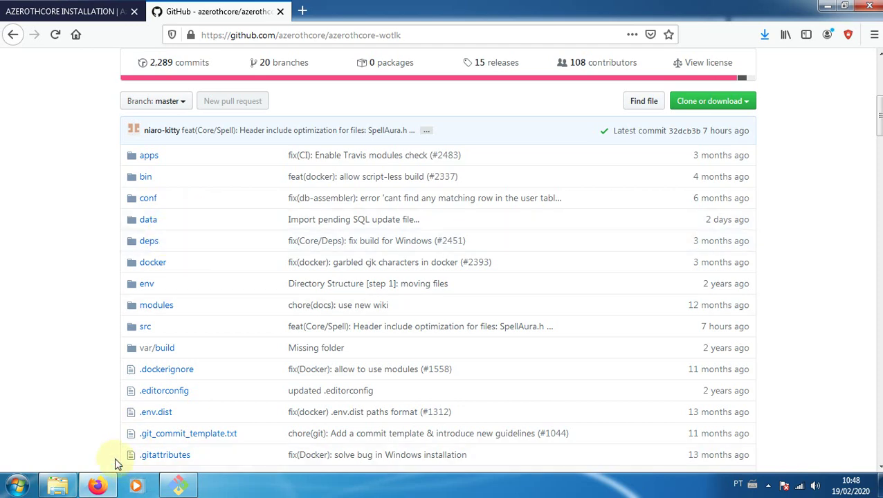
Close the MINGW64 Git terminal window
left_click(75, 488)
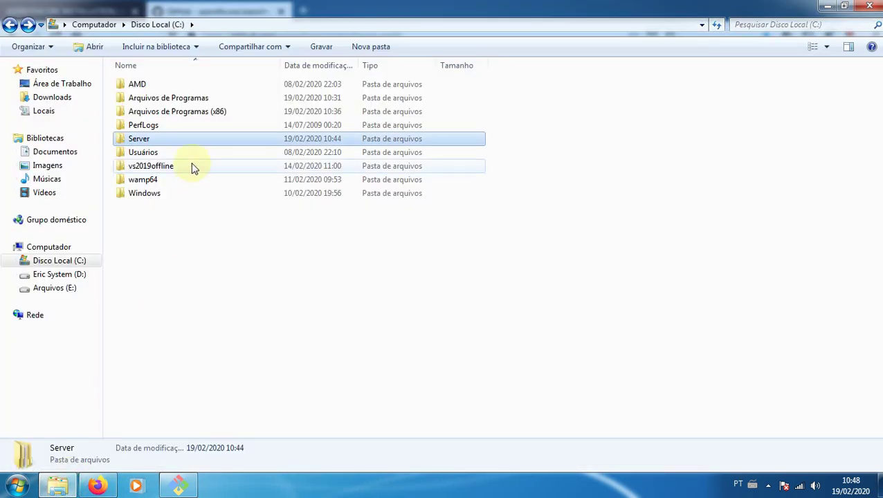
left_click(178, 486)
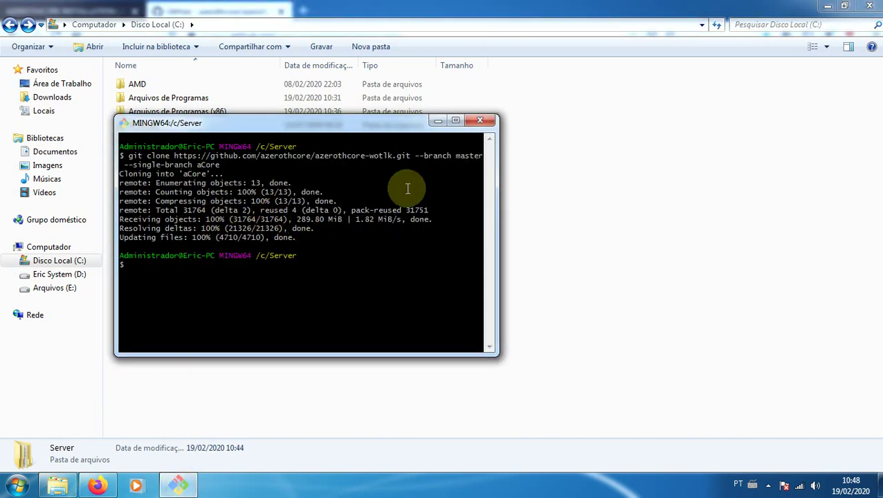
left_click(482, 125)
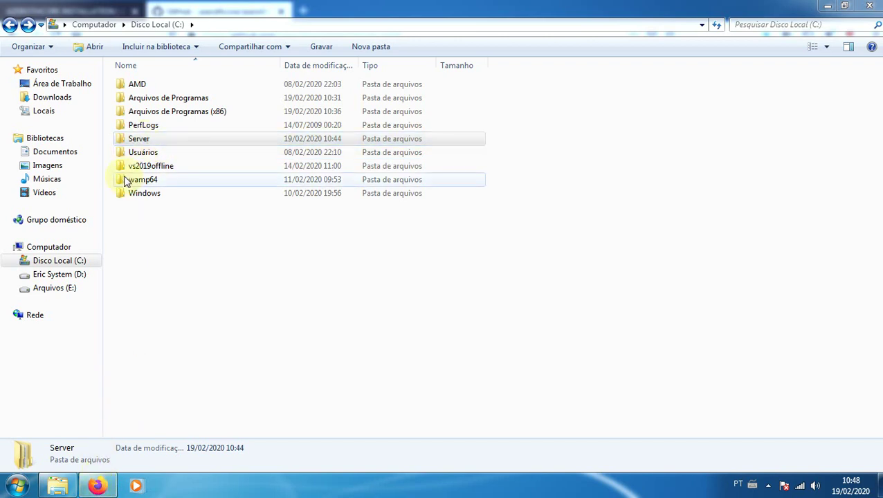
Check the cloned C:\Server\aCore folder's contents, then return to Firefox
mouse_move(111, 490)
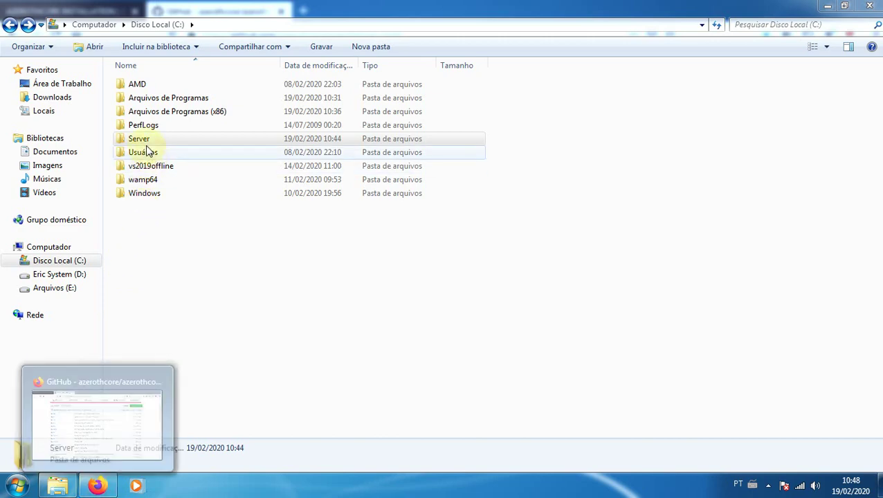
double_click(142, 140)
double_click(141, 85)
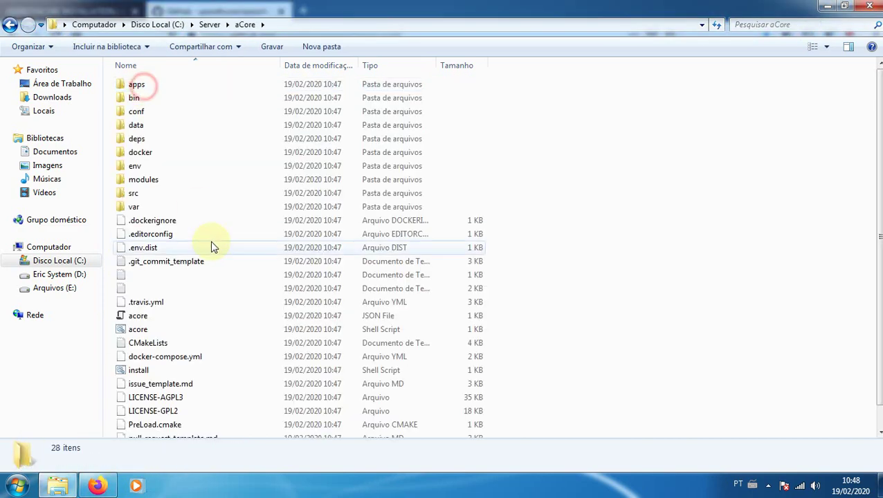
scroll(217, 309, "down", 1)
scroll(217, 309, "up", 1)
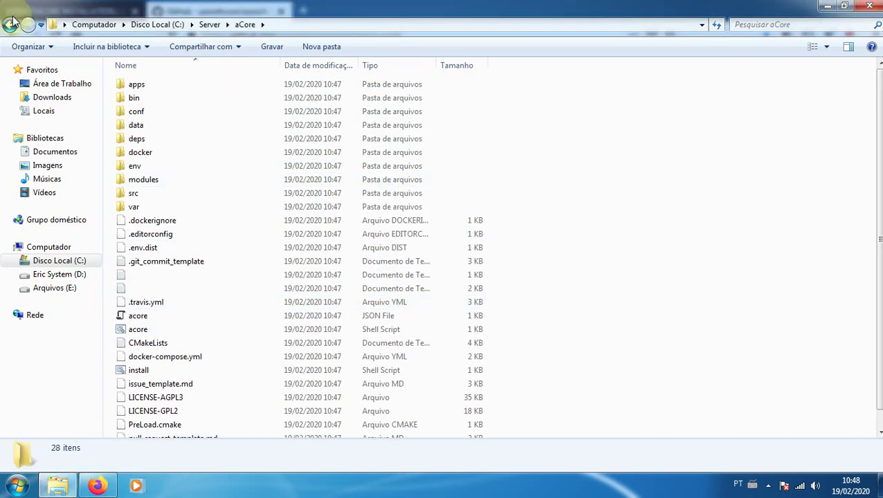
key("alt+Left")
left_click(97, 486)
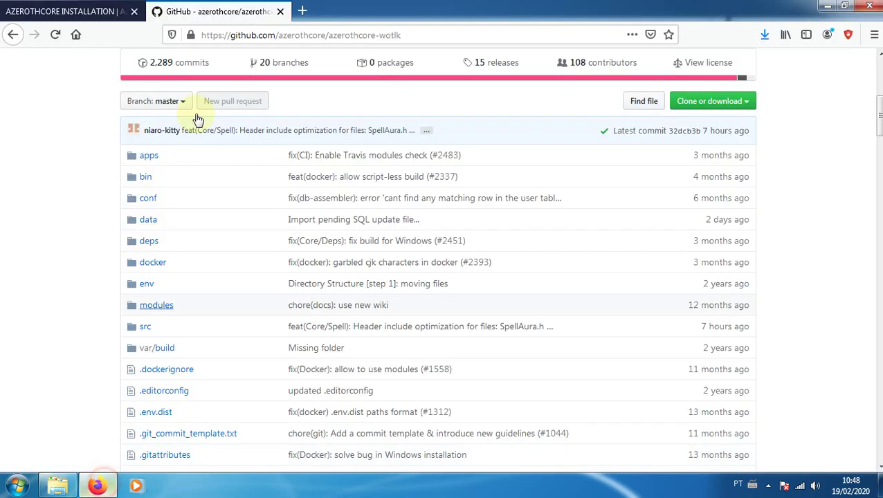
Read the wiki's Compiling on Windows section, then close the GitHub tab and minimise Firefox
left_click(81, 19)
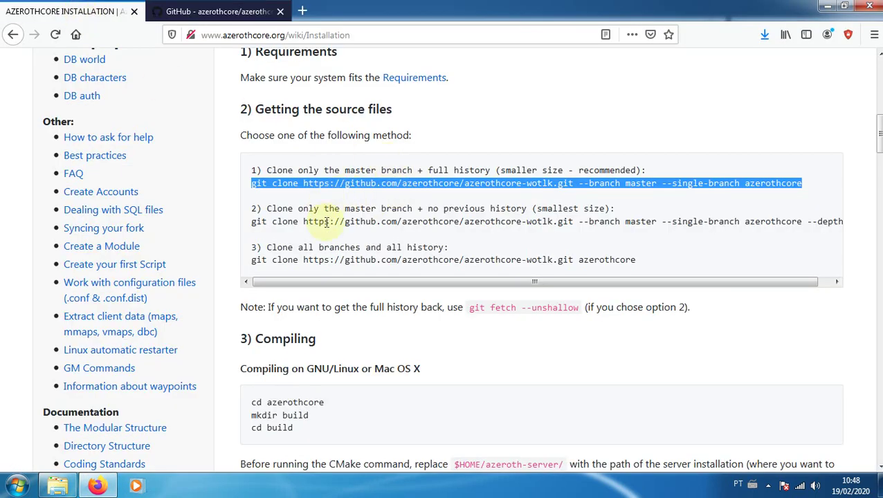
scroll(321, 236, "down", 5)
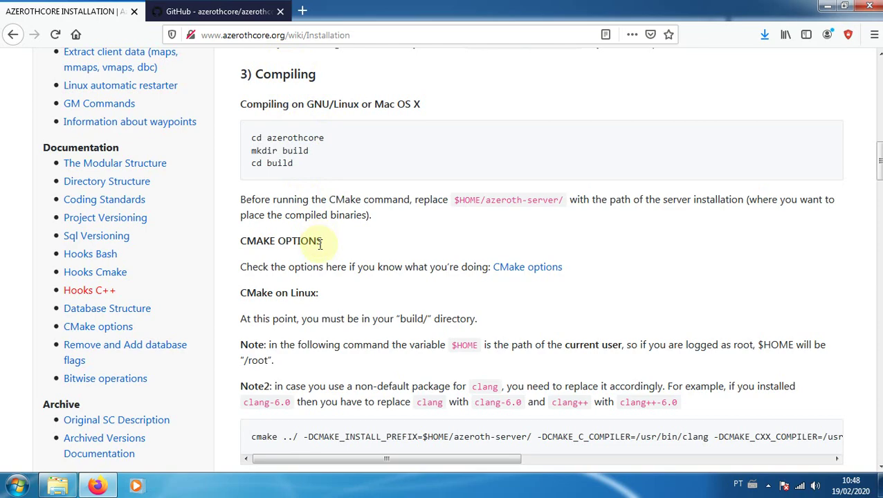
scroll(388, 235, "down", 3)
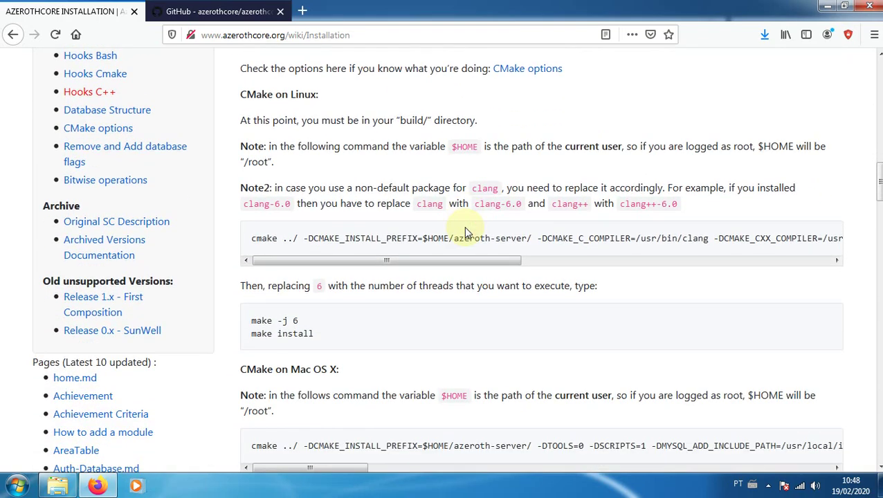
scroll(464, 226, "down", 5)
scroll(315, 219, "down", 1)
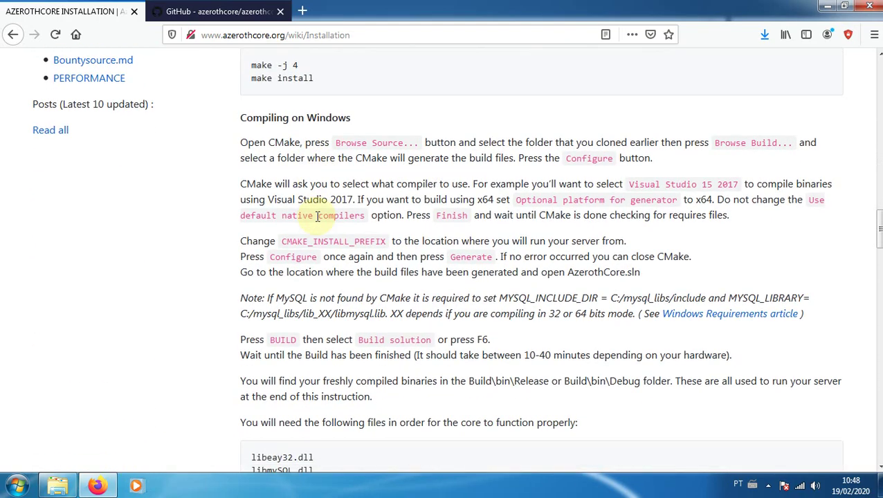
scroll(317, 216, "down", 1)
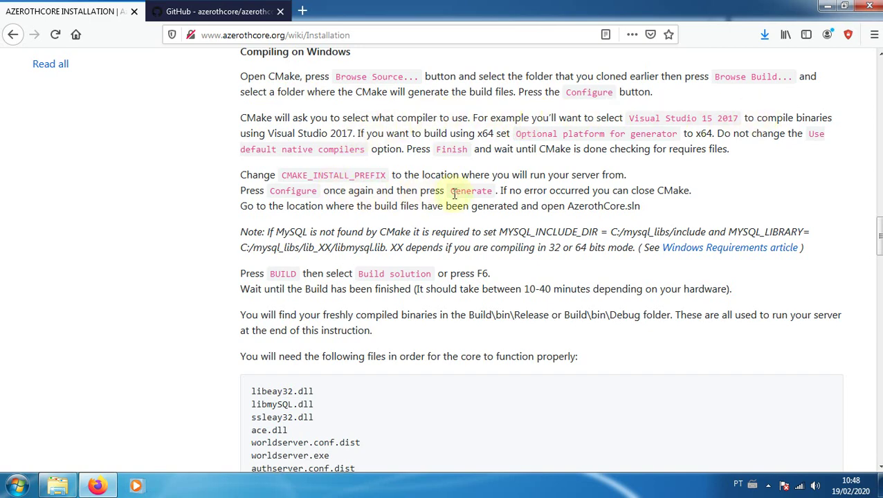
scroll(391, 283, "down", 3)
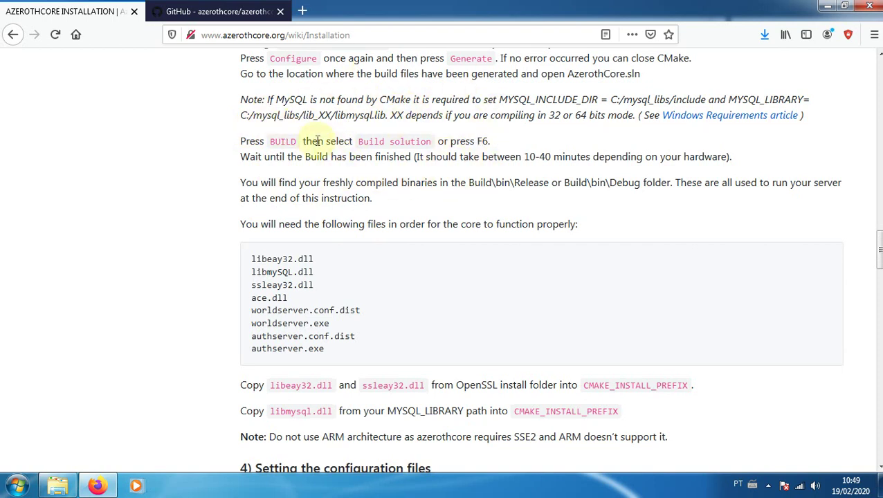
left_click(280, 11)
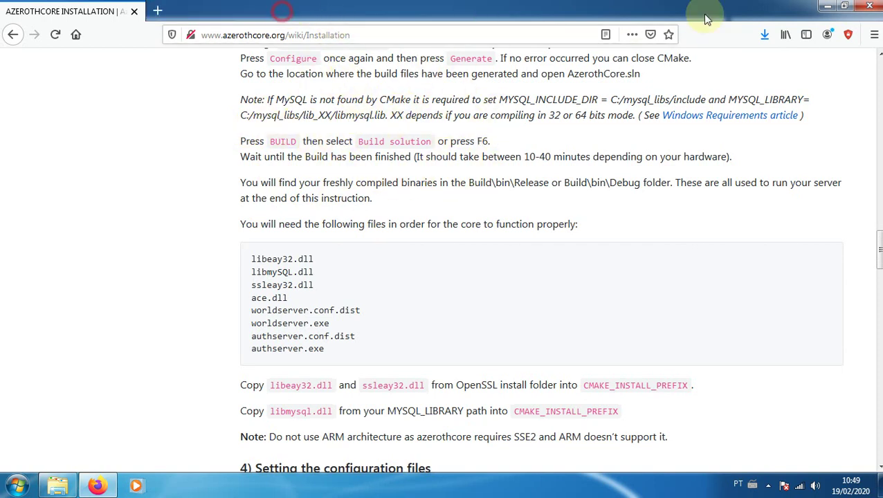
left_click(828, 6)
Create a new folder named aBuild beside aCore in C:\Server
left_click(204, 186)
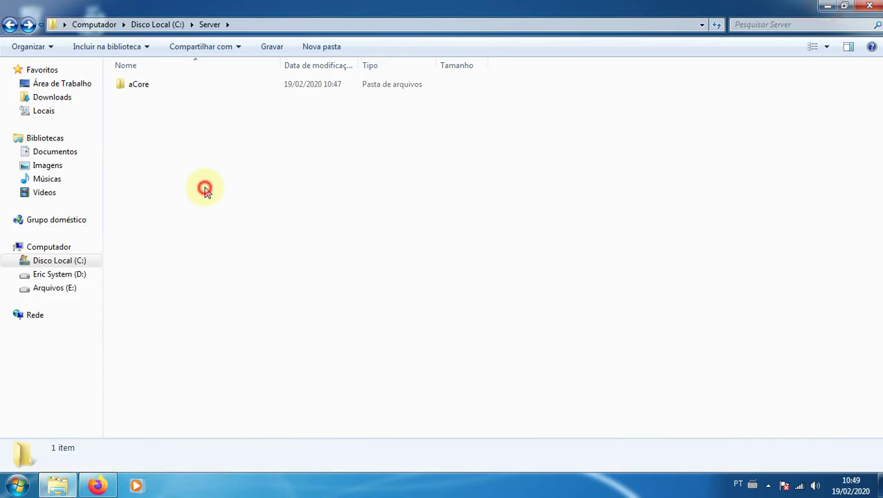
key("ctrl+shift+n")
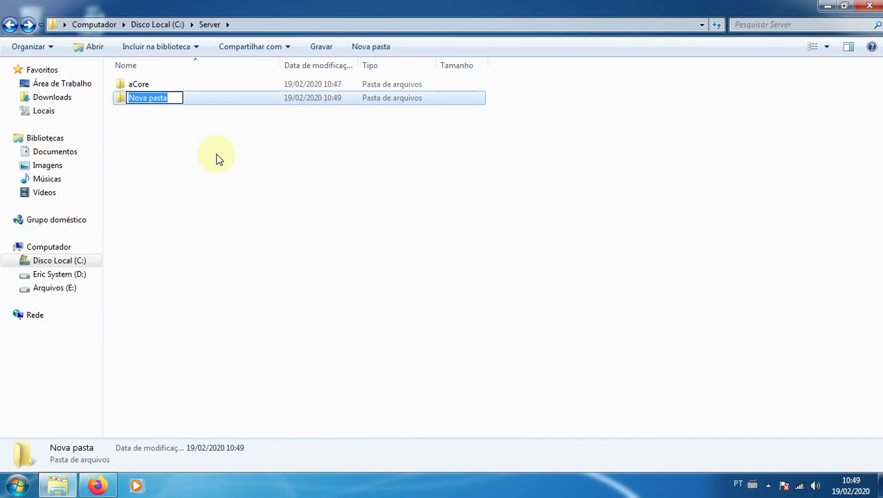
type("aBuild")
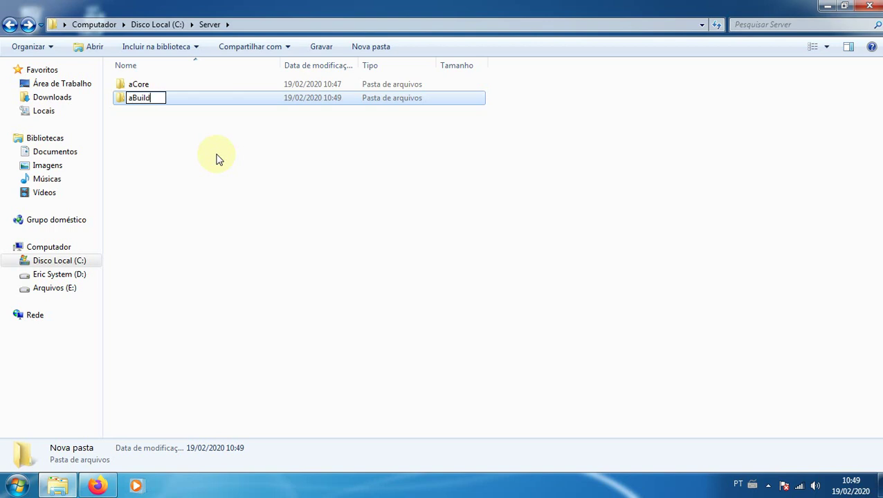
key("Return")
left_click(217, 156)
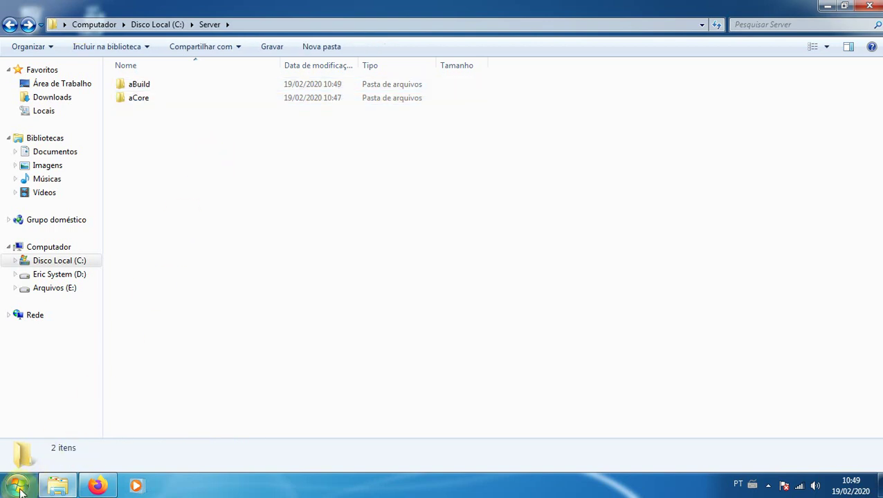
left_click(18, 486)
Launch cmake-gui, widen its window, and look through the aCore and aBuild folders
type("cma")
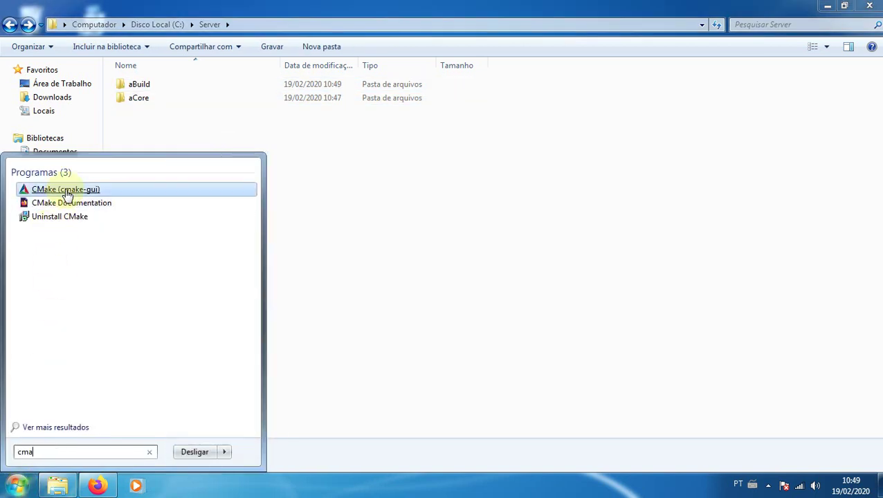
left_click(67, 194)
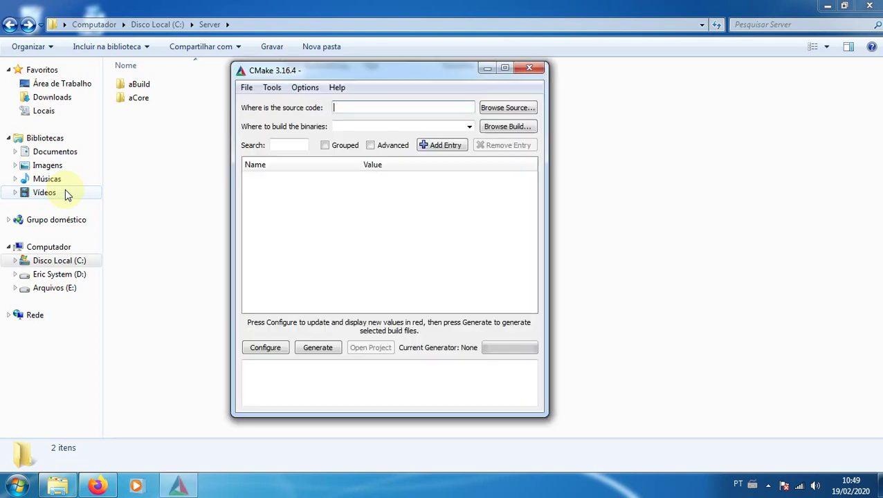
left_click_drag(547, 244, 759, 221)
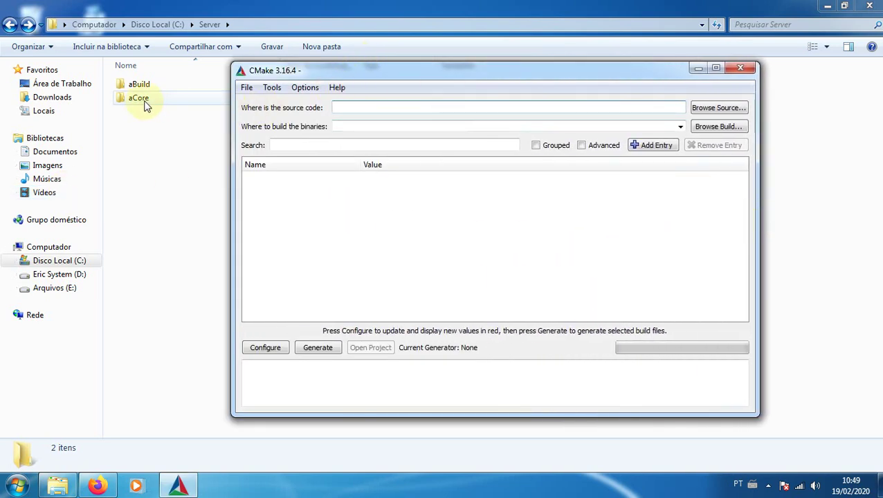
double_click(138, 98)
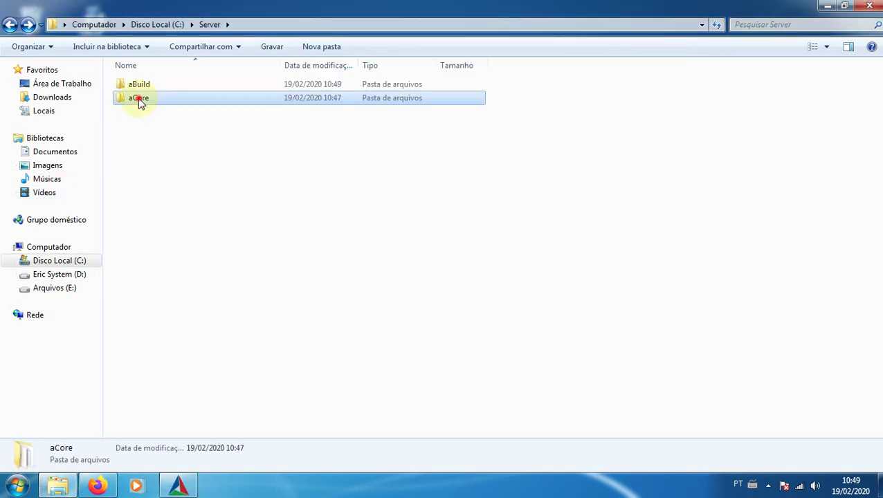
left_click(9, 24)
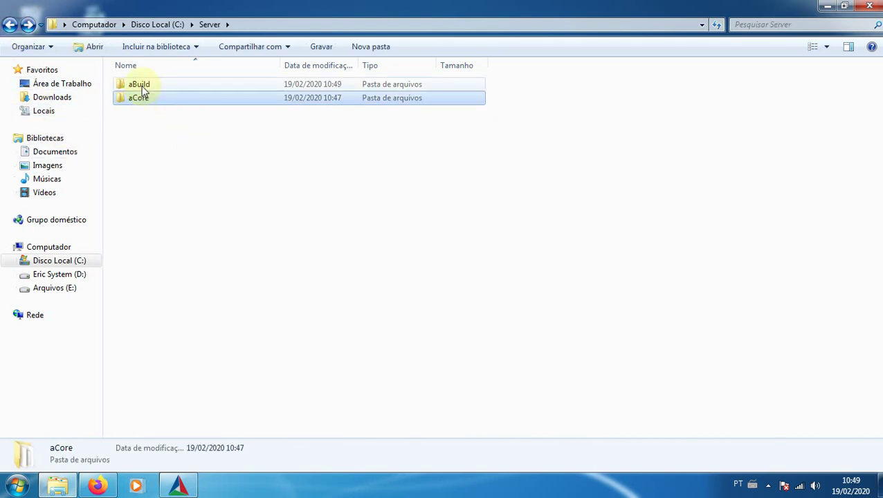
double_click(138, 99)
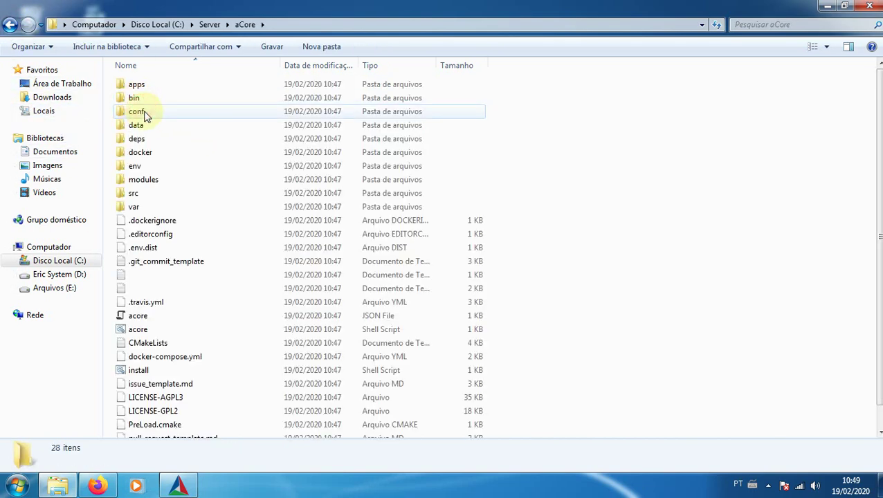
left_click(10, 24)
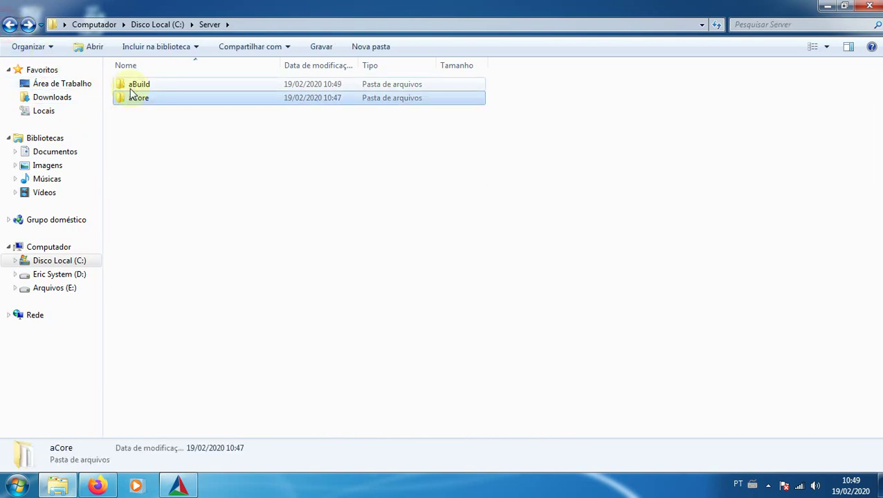
double_click(138, 86)
left_click(9, 25)
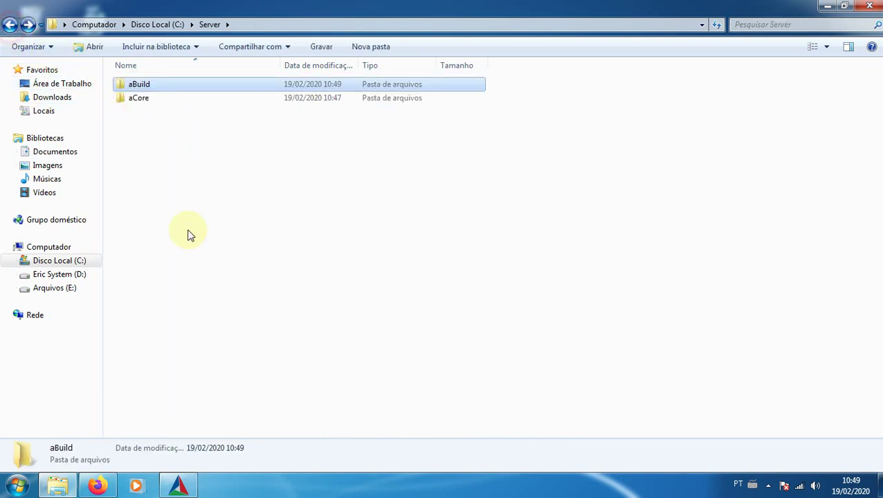
left_click(178, 486)
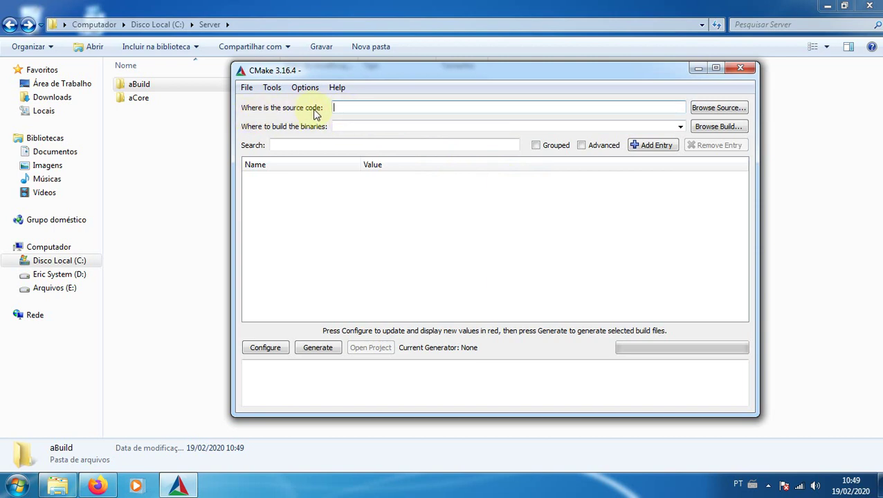
Set the CMake source folder to C:/Server/aCore
left_click(393, 109)
type("C:/")
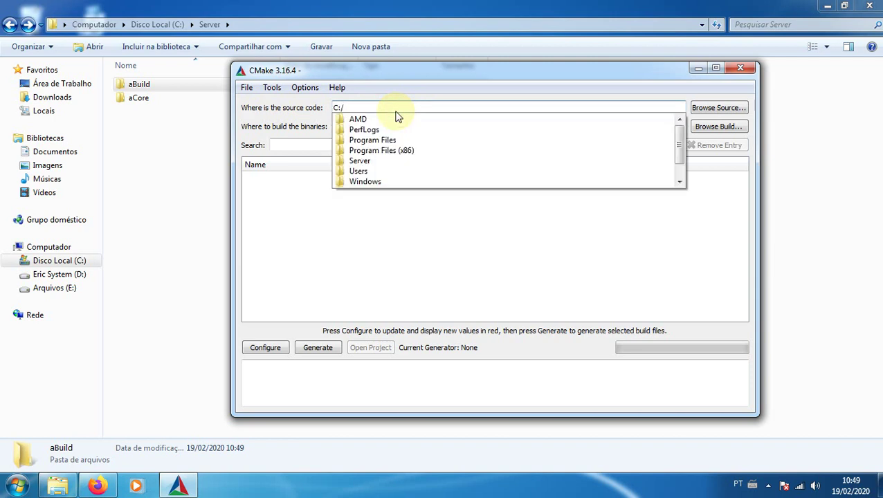
type("Server/")
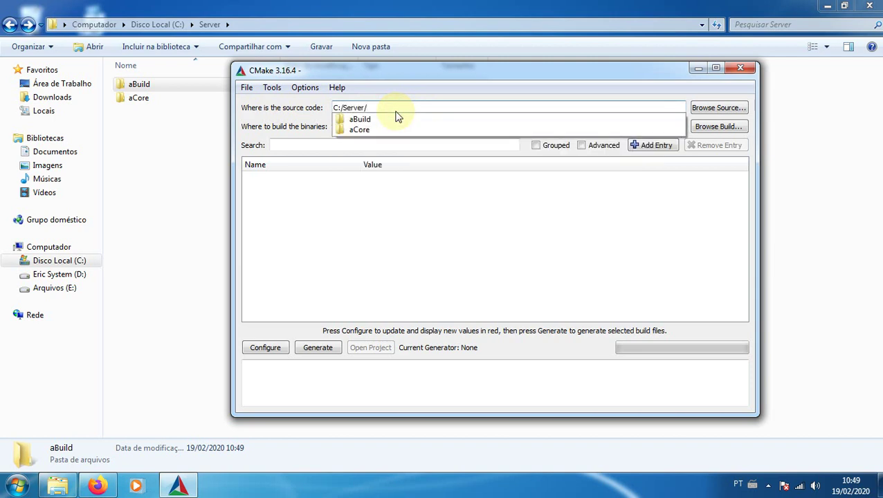
type("aCore")
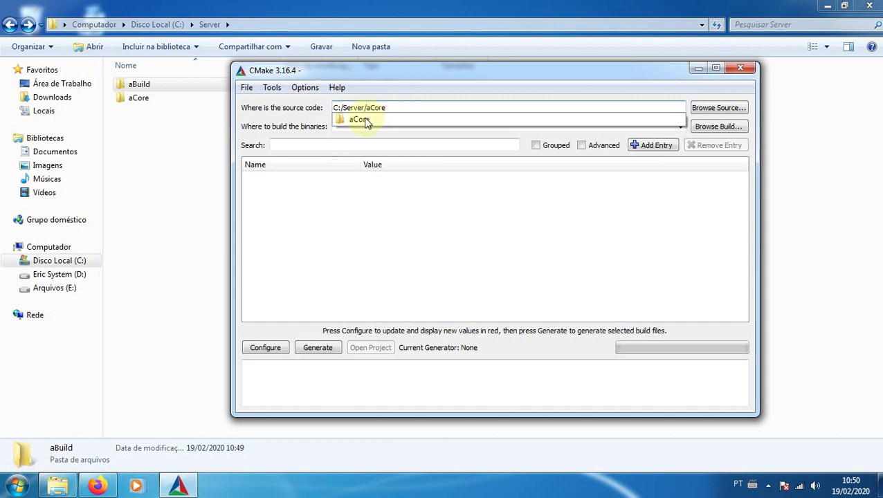
left_click(367, 120)
left_click_drag(395, 107, 302, 115)
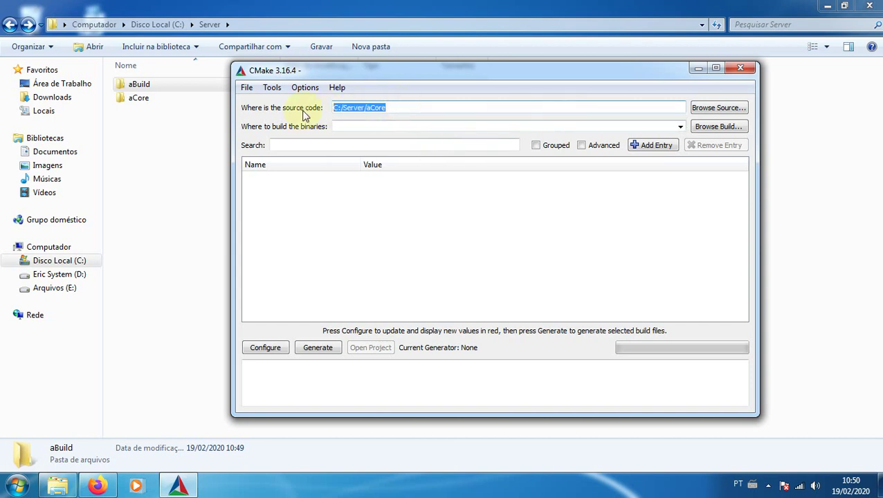
key("BackSpace")
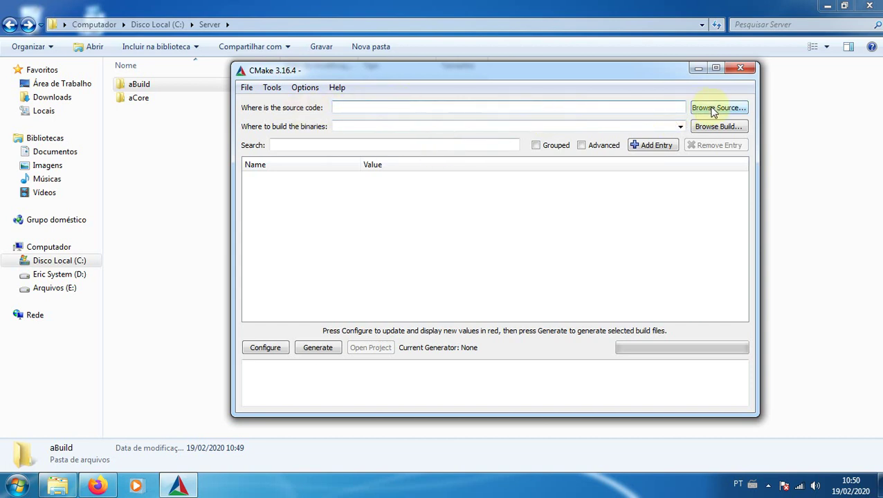
left_click(713, 111)
left_click(306, 316)
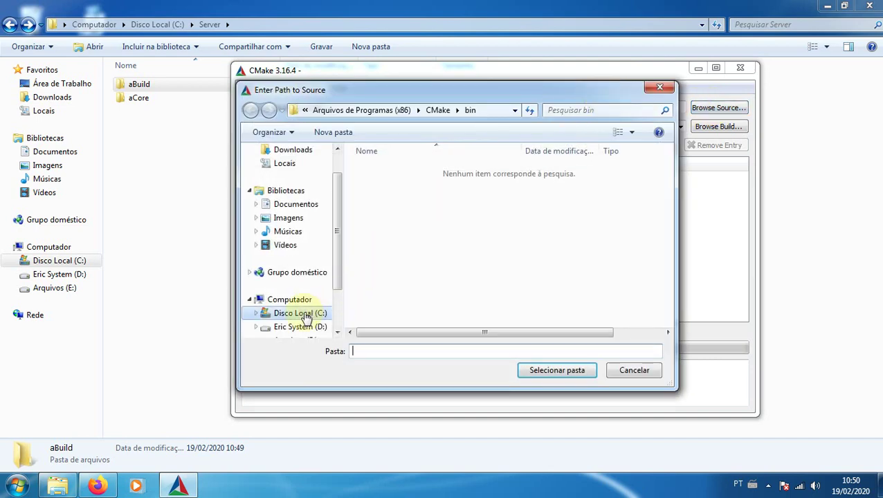
double_click(381, 223)
left_click(390, 183)
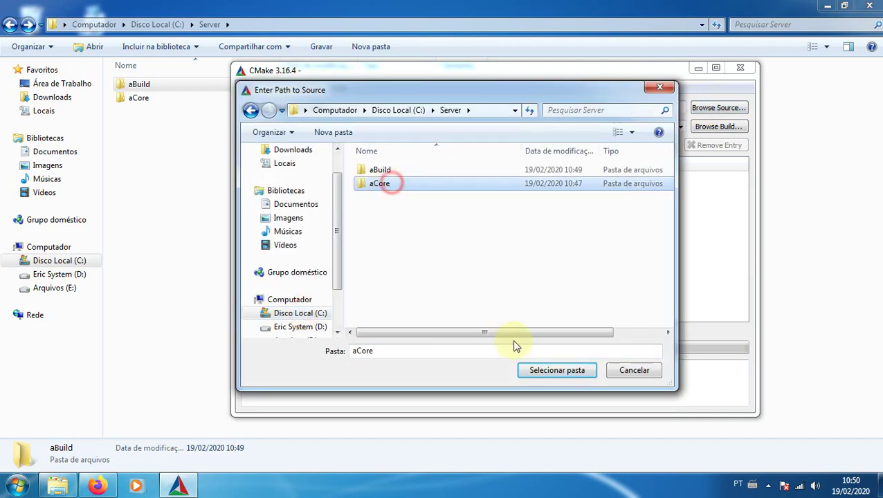
left_click(558, 370)
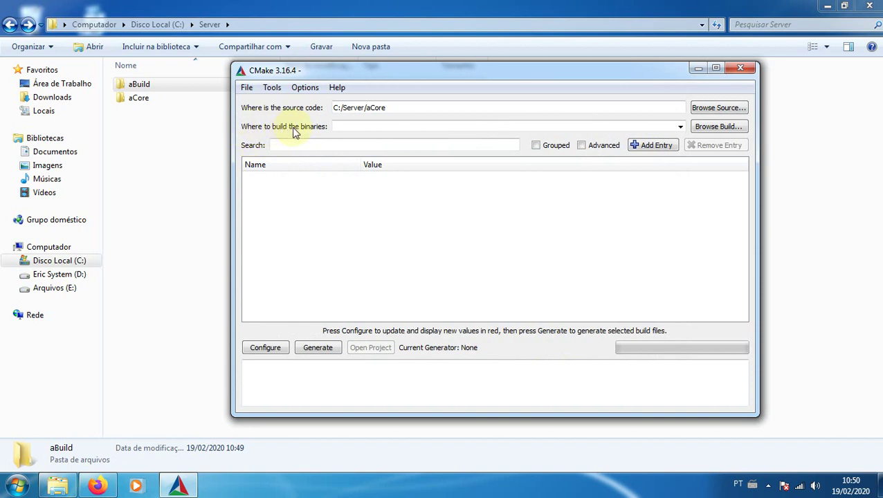
Set the build binaries folder to C:/Server/aBuild
left_click(357, 126)
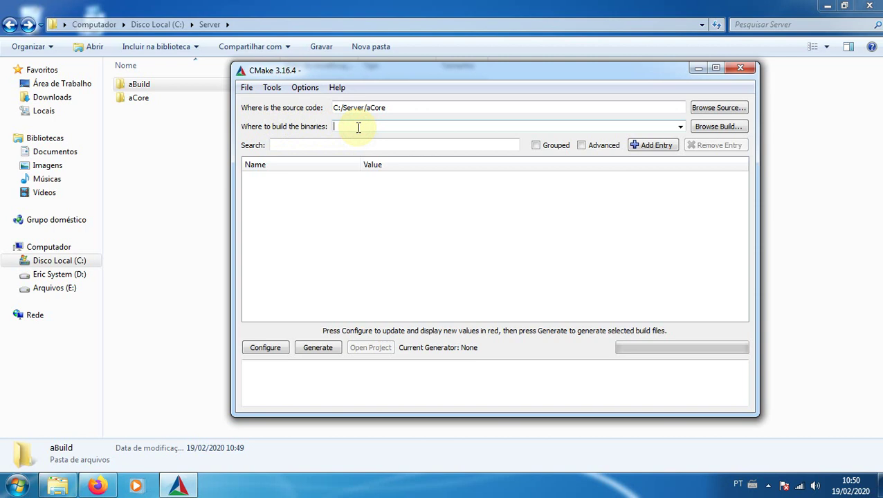
type("C")
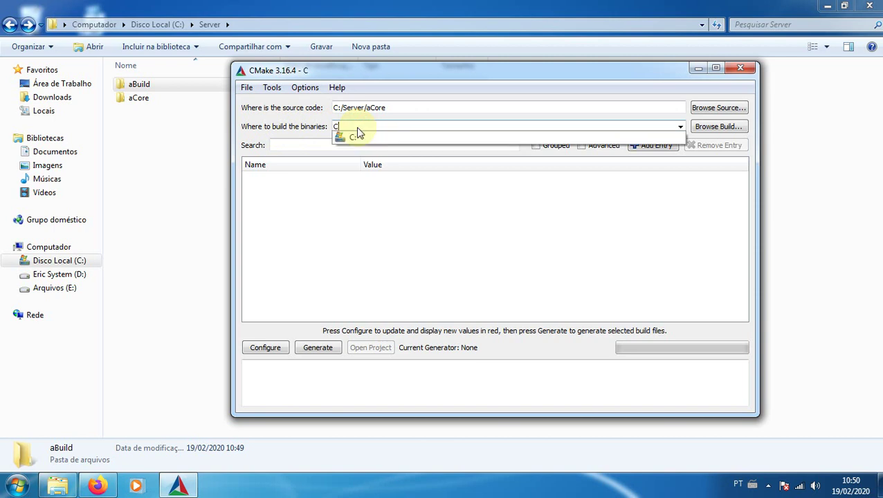
type(":/Server/")
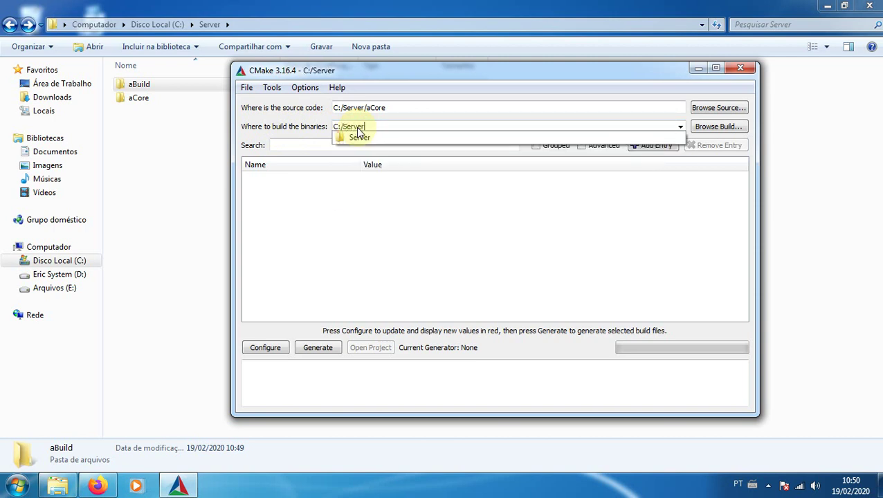
left_click(361, 137)
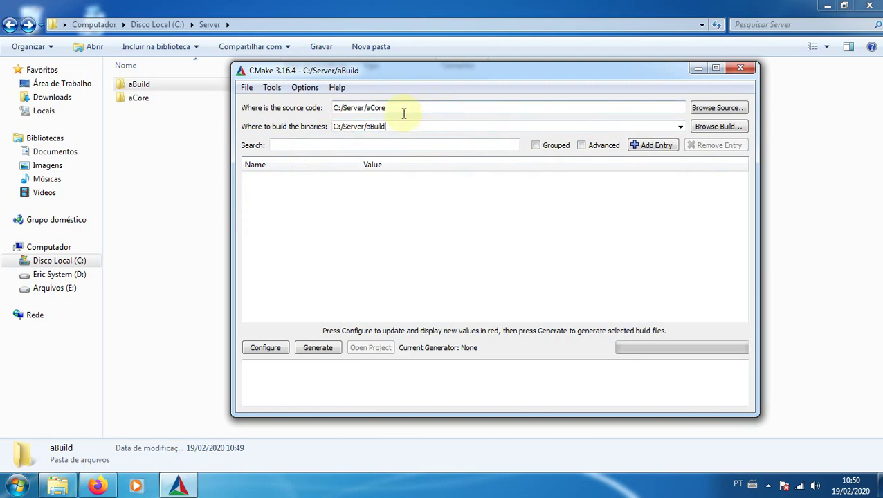
Start configuring and choose Visual Studio 16 2019 as the CMake generator
left_click(266, 348)
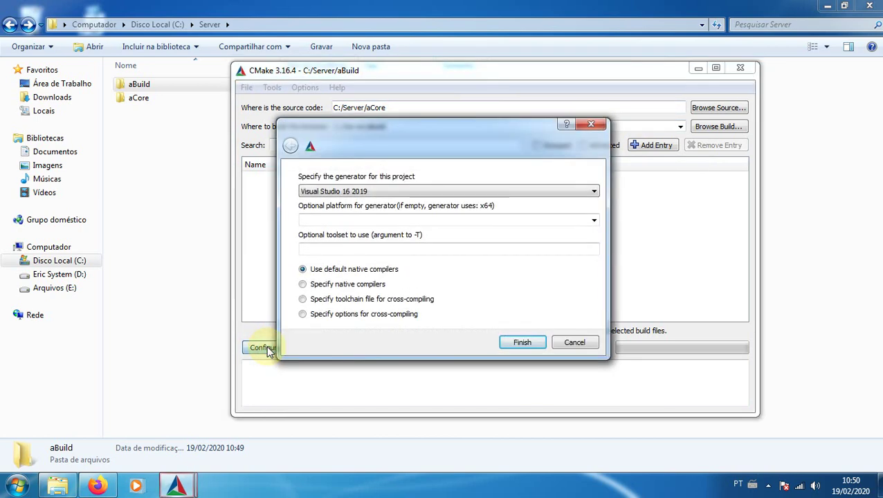
left_click(374, 191)
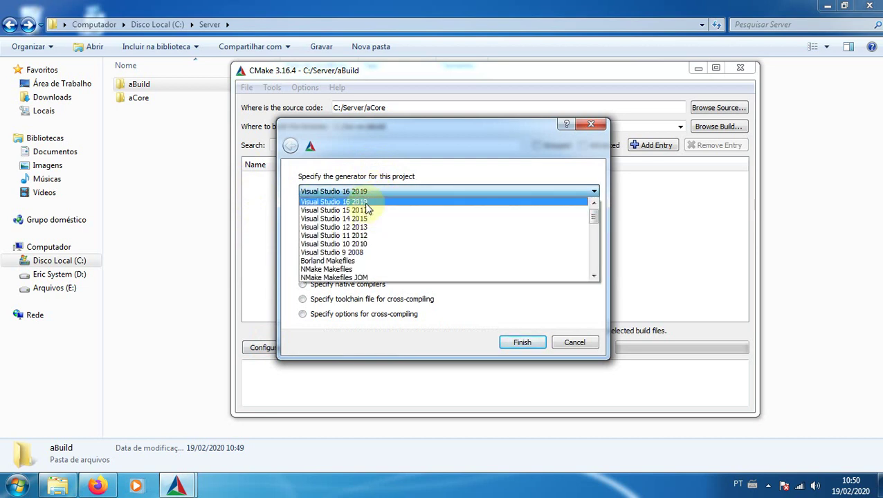
left_click(367, 203)
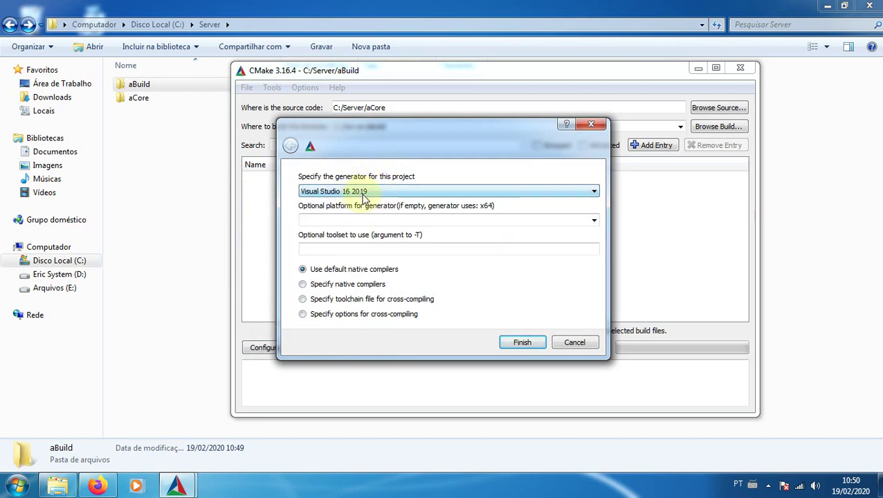
left_click(361, 193)
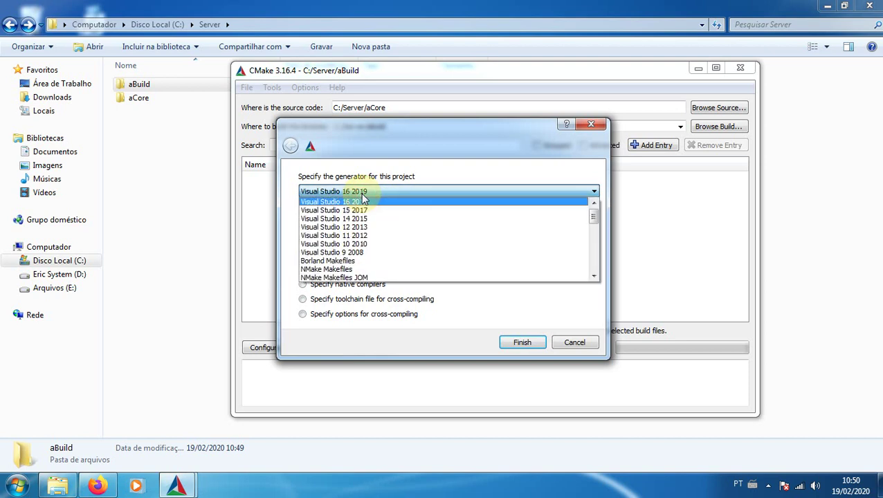
left_click(361, 192)
left_click(361, 192)
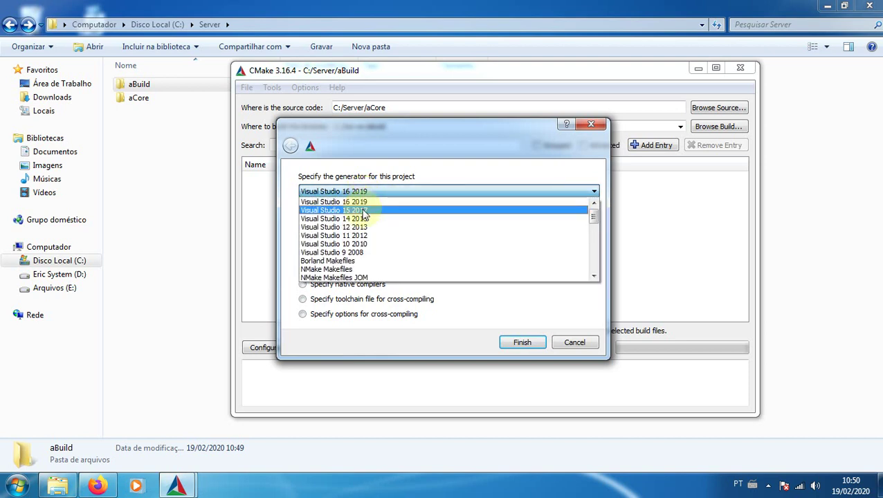
left_click(365, 208)
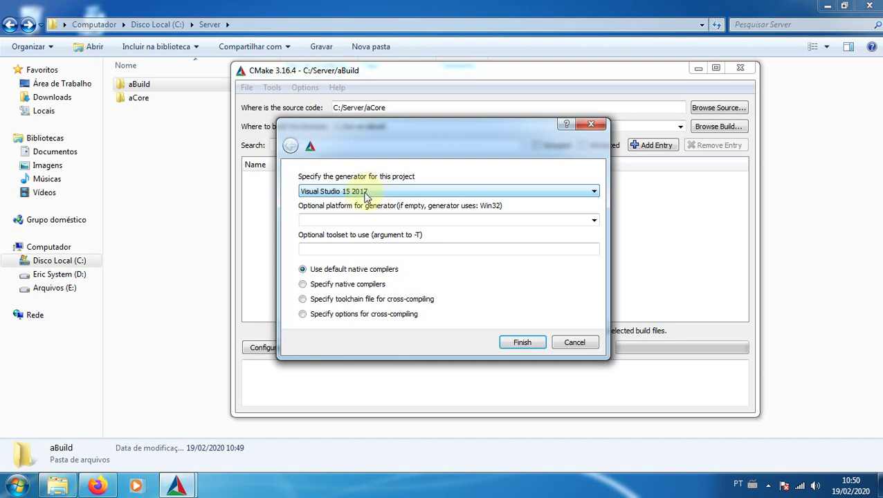
left_click(360, 194)
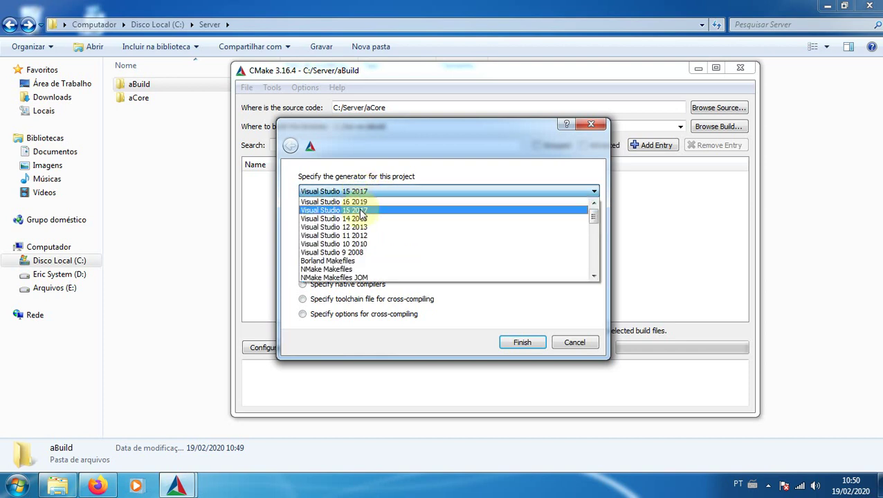
left_click(362, 202)
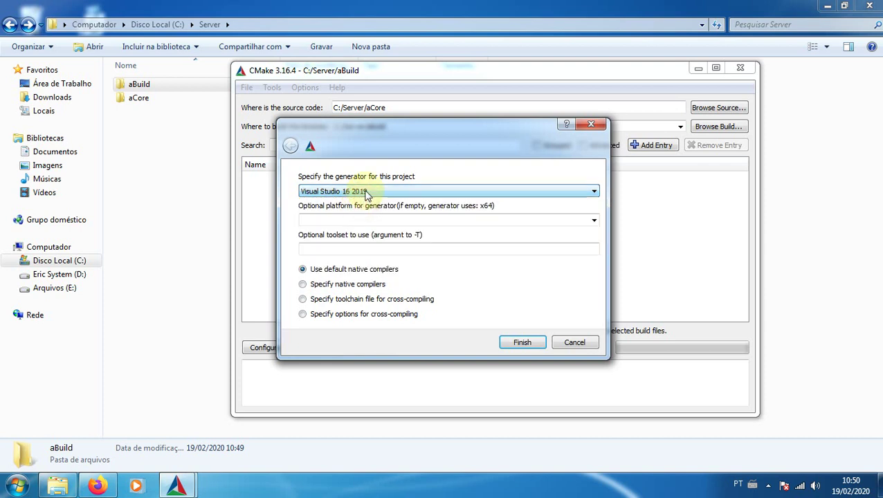
left_click(367, 194)
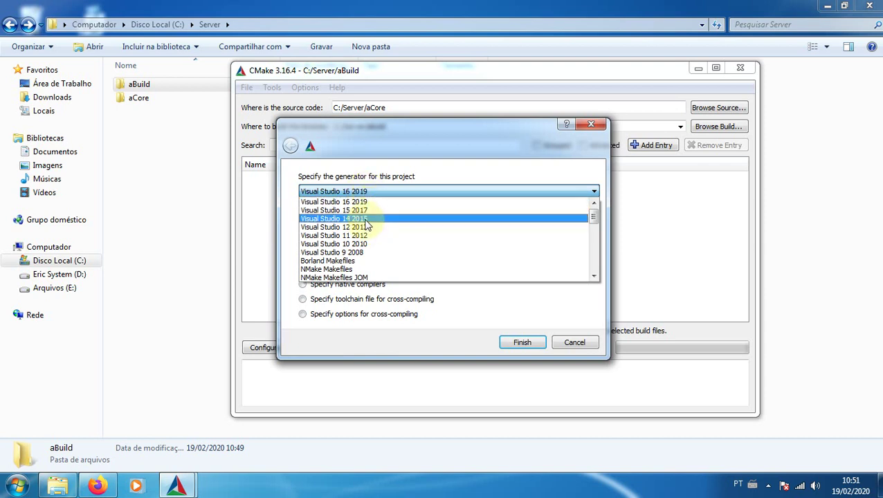
left_click(365, 219)
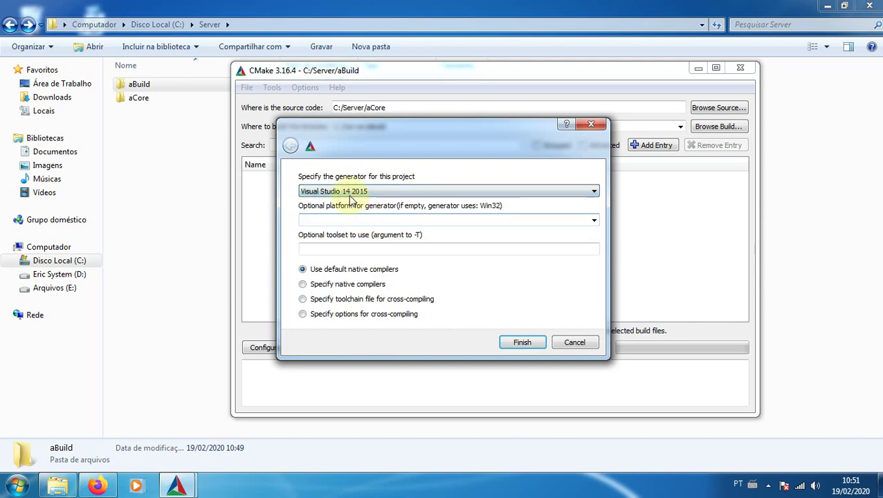
left_click(377, 194)
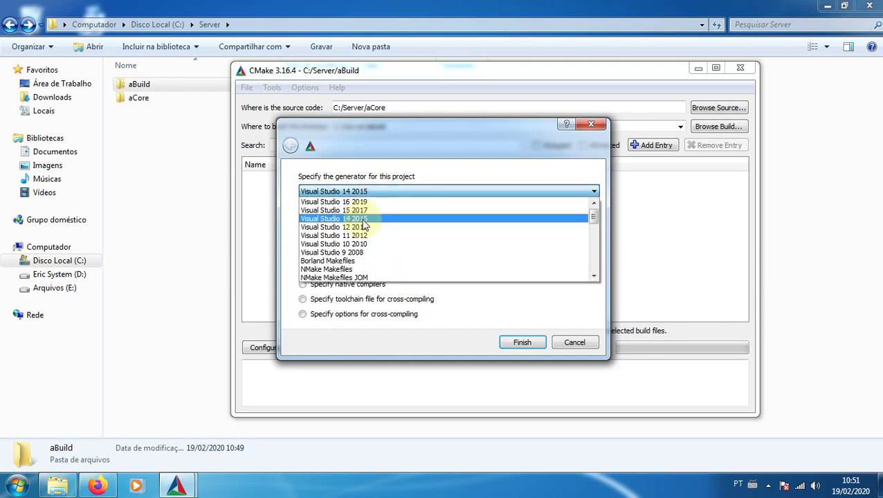
left_click(361, 202)
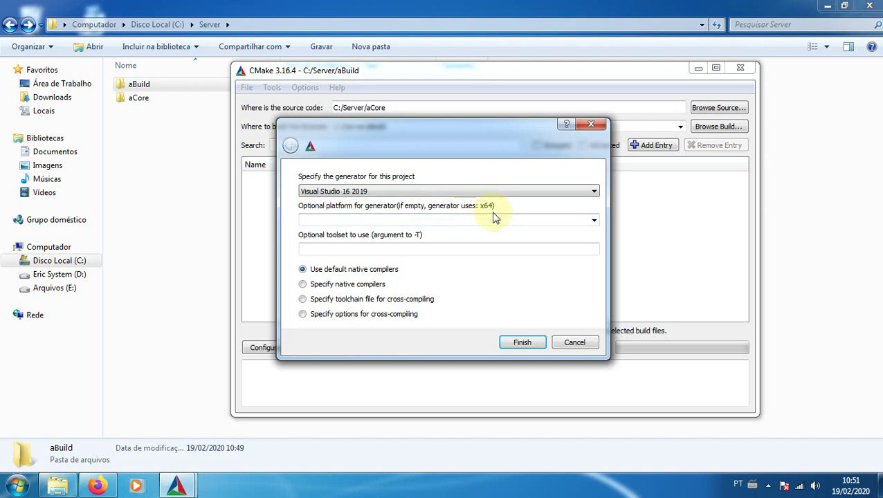
Set the optional target platform to Win32
left_click(594, 221)
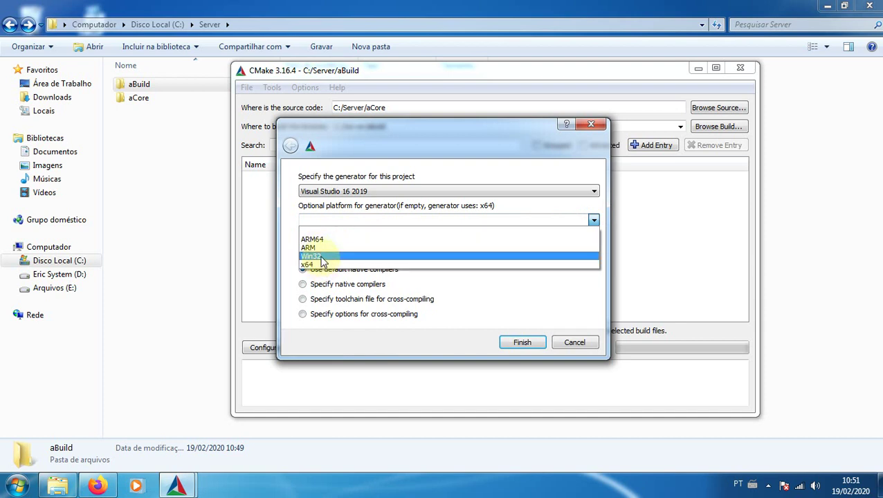
left_click(322, 257)
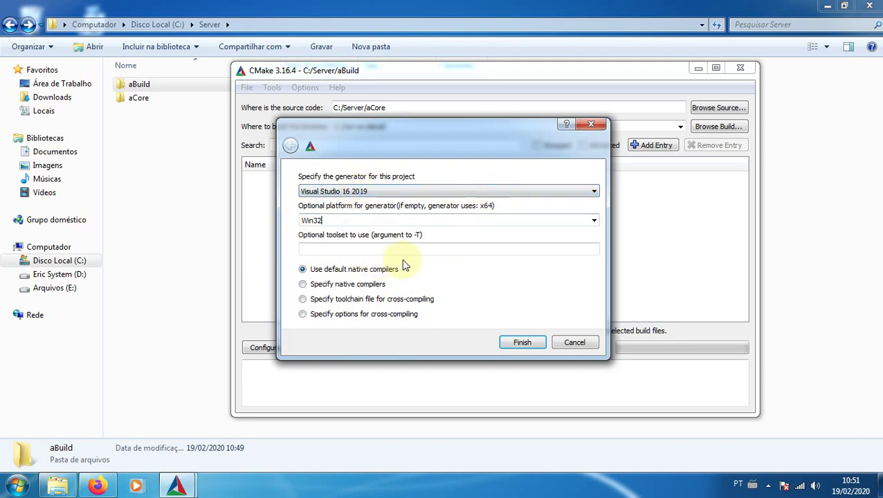
left_click(594, 220)
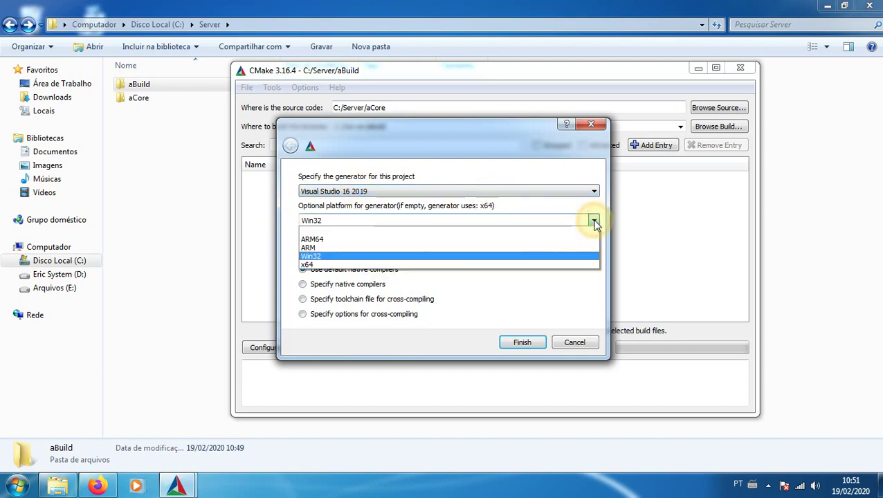
left_click(325, 265)
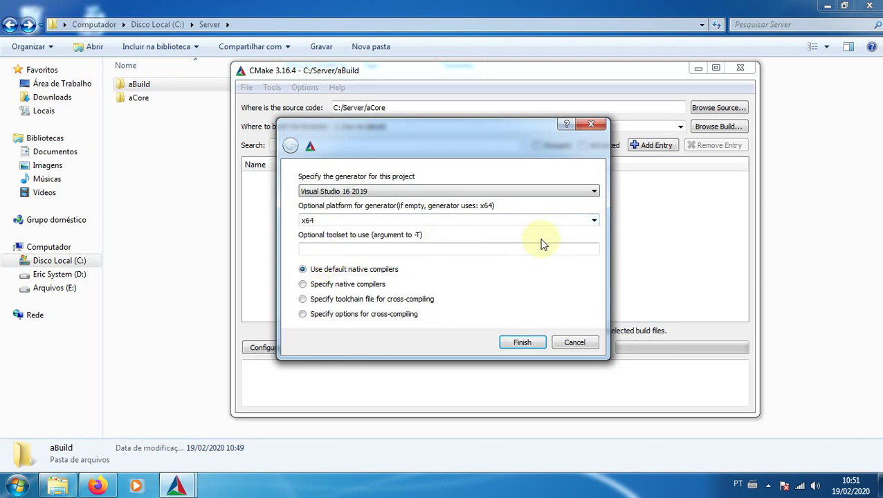
left_click(593, 221)
left_click(336, 257)
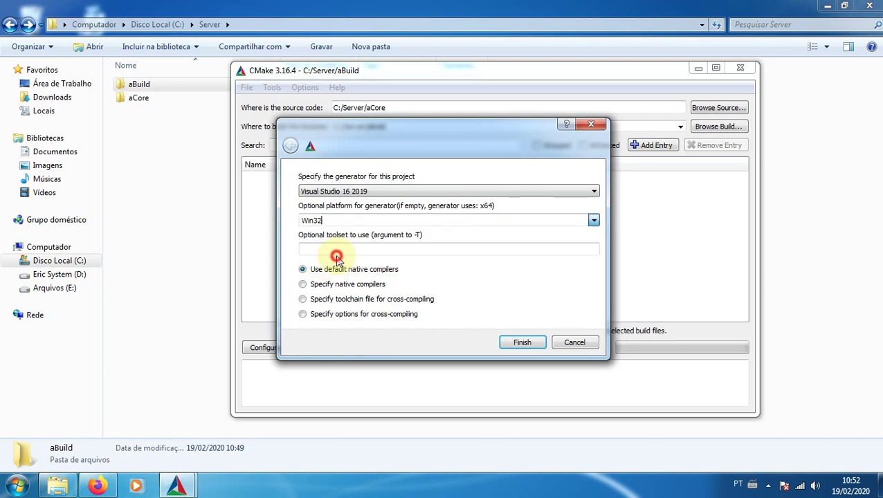
Run the first configure, enable the TOOLS option, and configure again
left_click(524, 342)
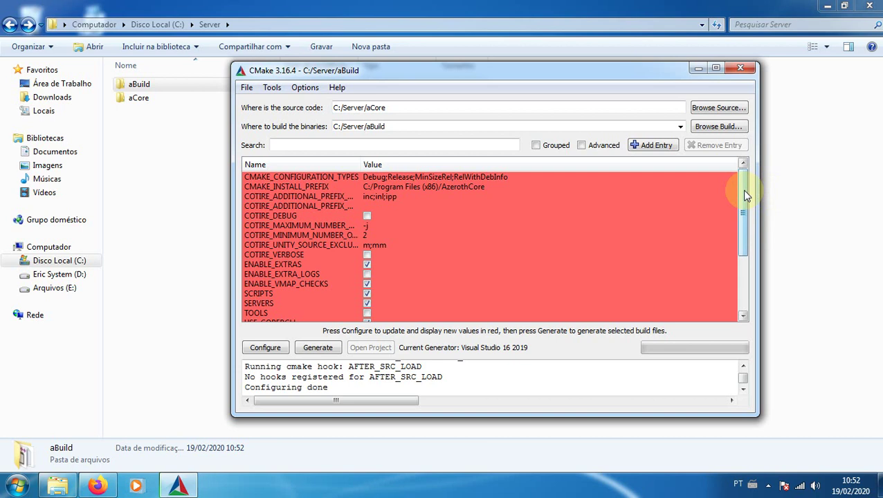
left_click_drag(746, 196, 752, 240)
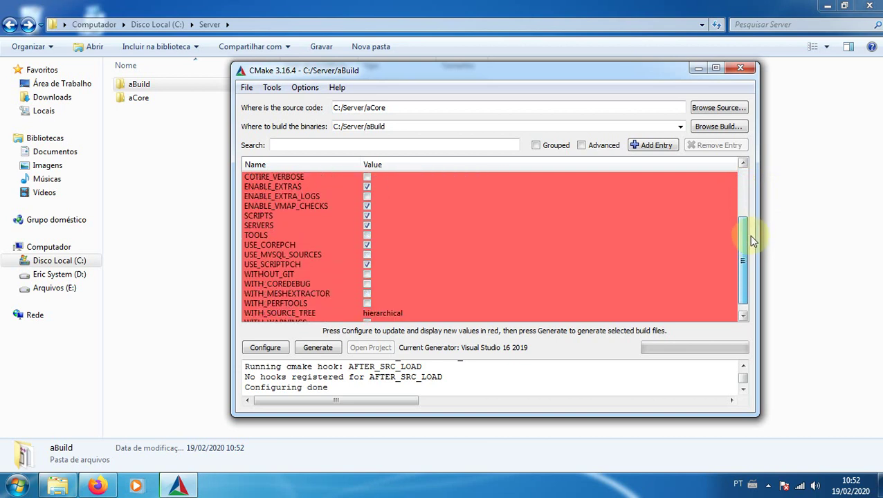
left_click(272, 235)
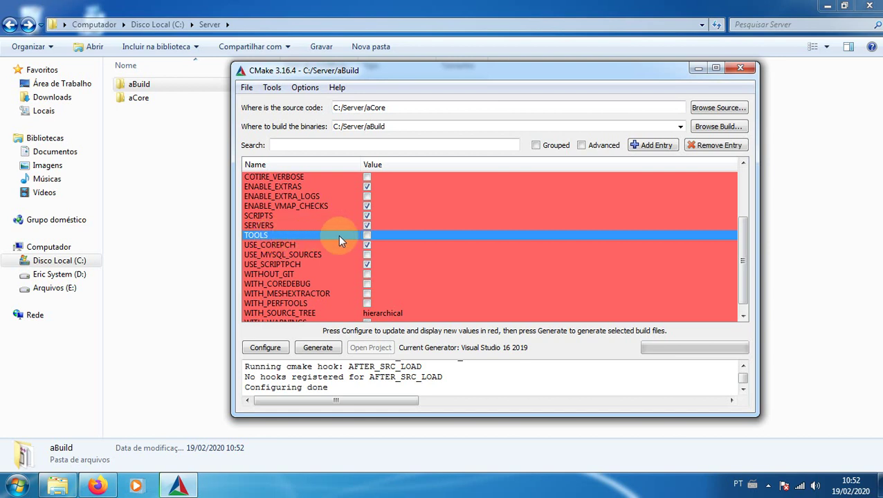
left_click(367, 235)
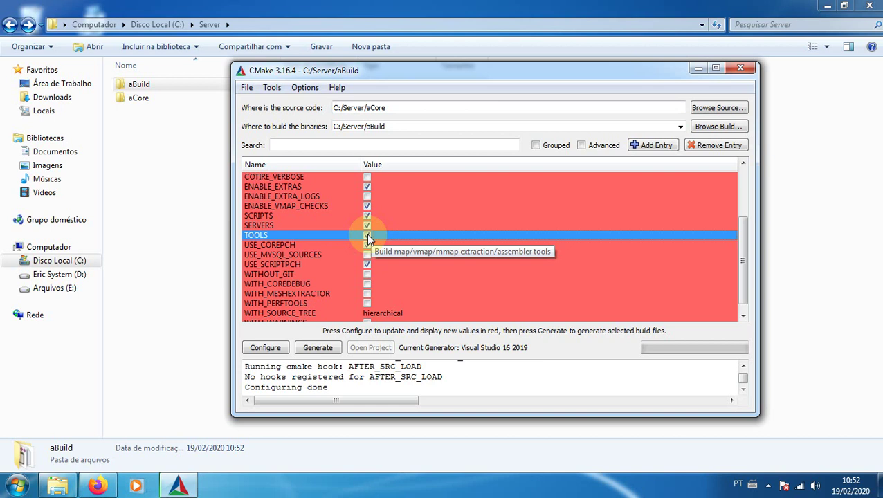
left_click(367, 236)
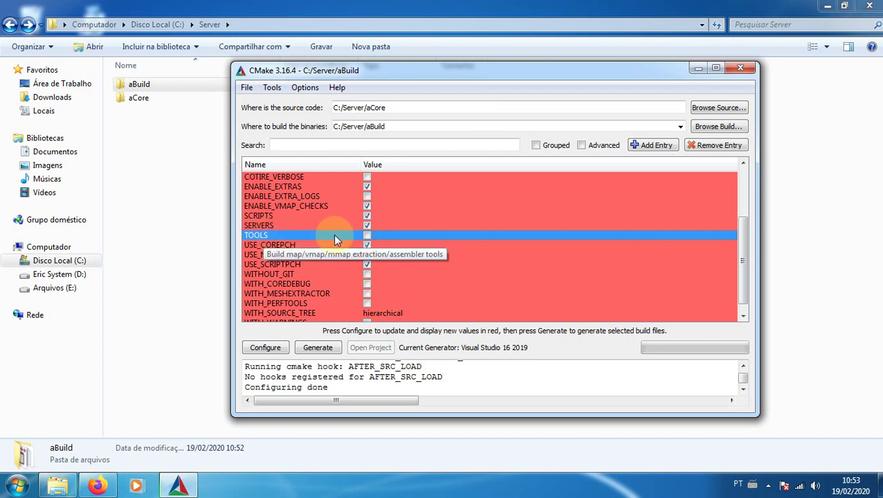
left_click(367, 235)
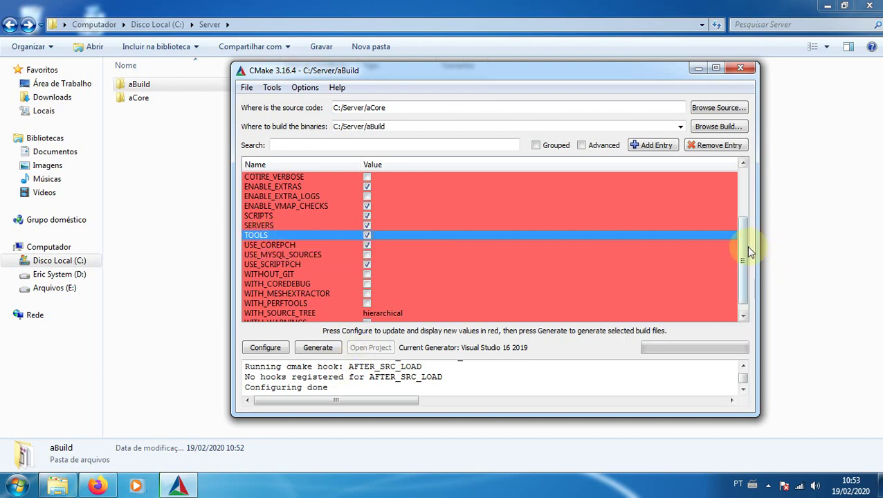
left_click_drag(746, 246, 745, 268)
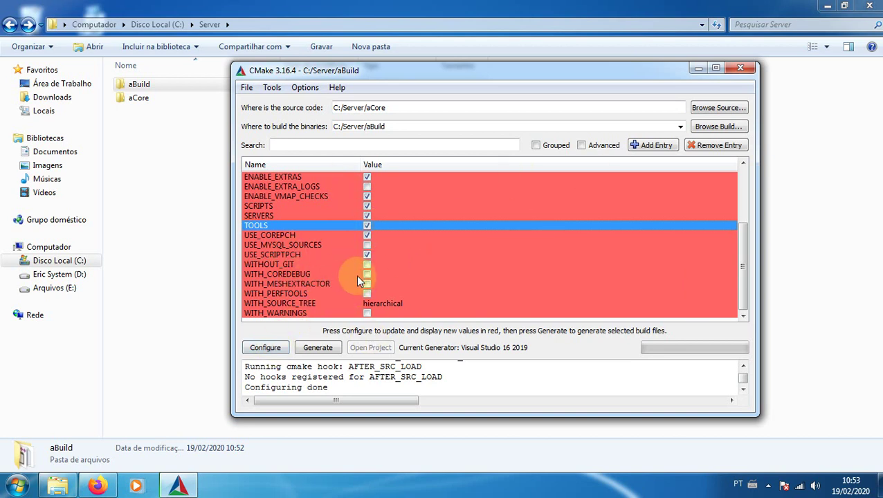
left_click(263, 348)
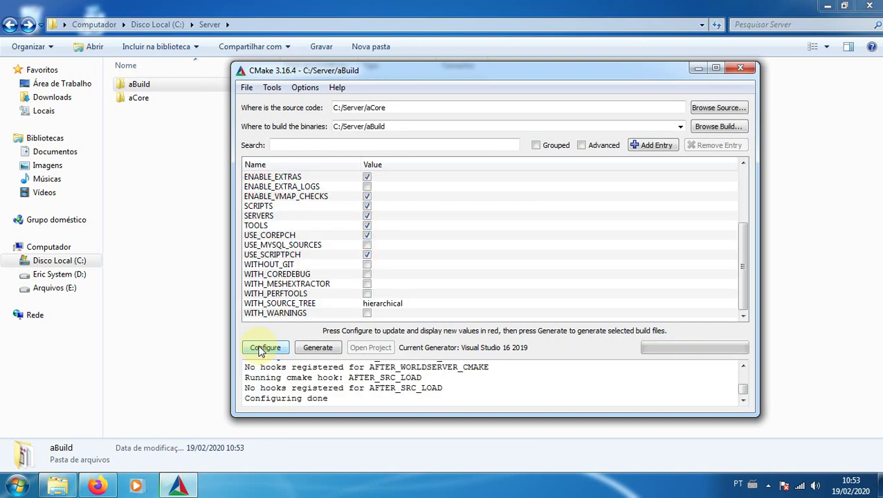
Generate the Visual Studio project files into aBuild, then close CMake
left_click(319, 348)
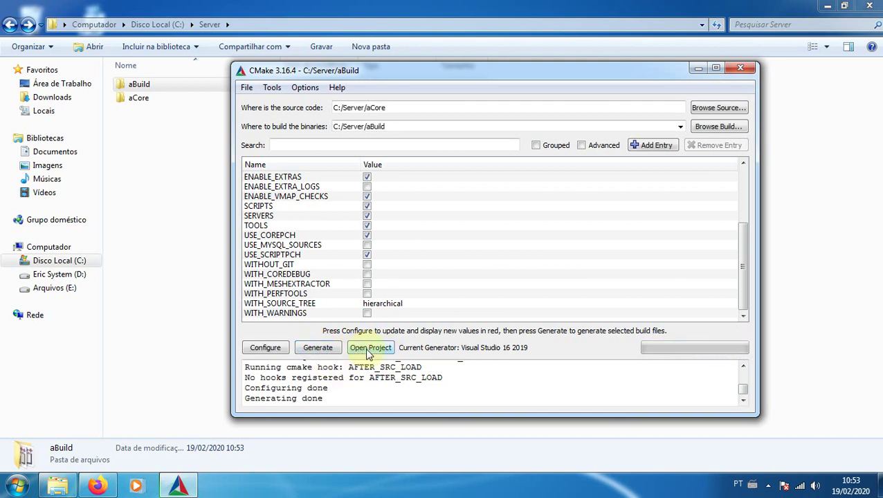
left_click(752, 73)
left_click(177, 156)
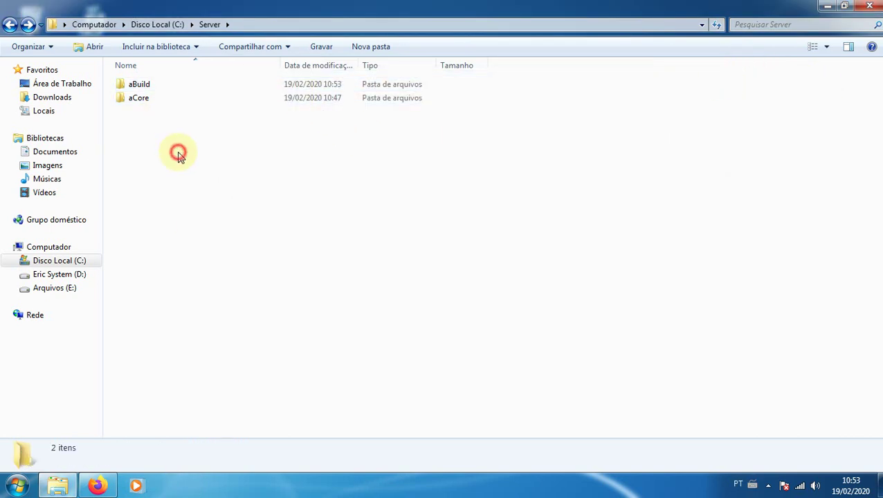
Open the AzerothCore solution file from C:\Server\aBuild
double_click(139, 84)
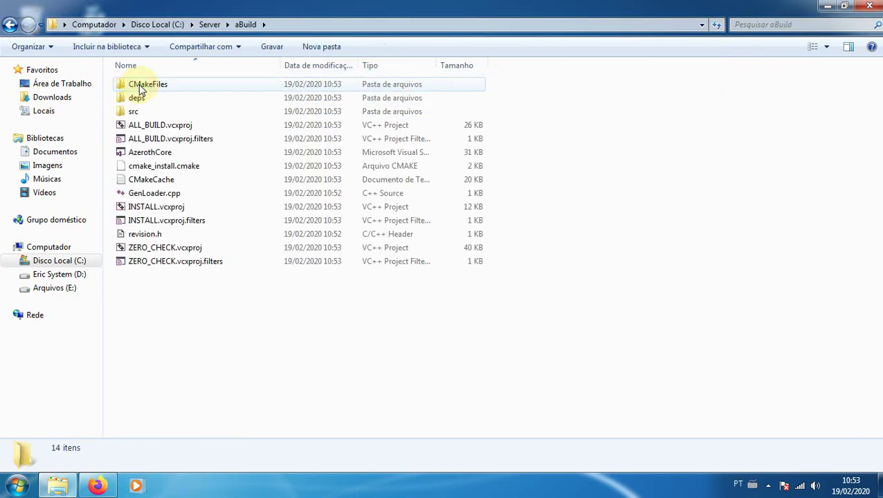
left_click(141, 155)
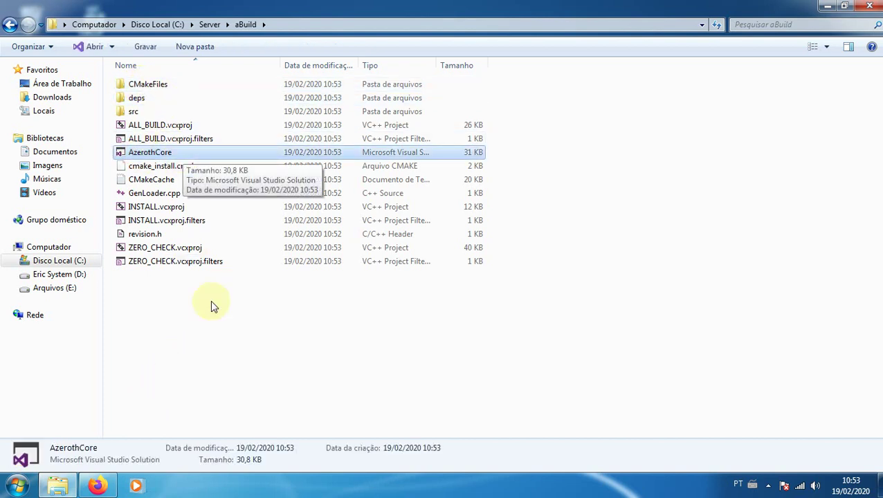
double_click(157, 154)
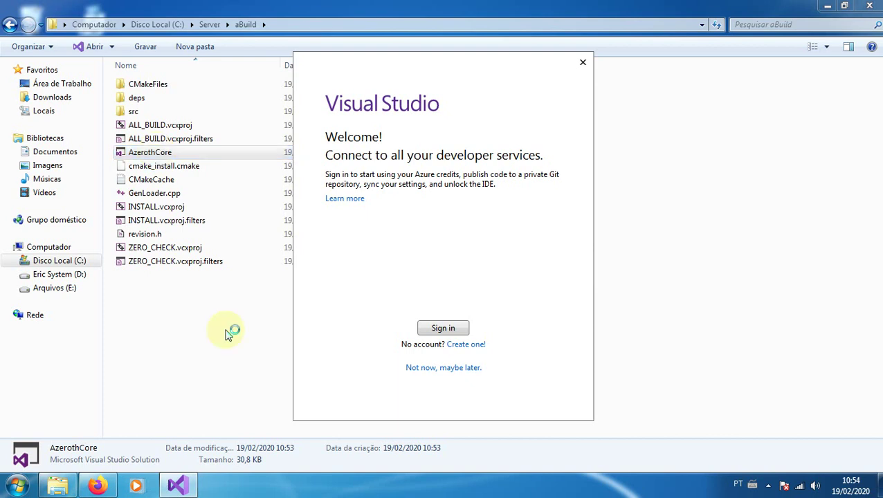
Skip Visual Studio sign-in and start it with the default Blue theme
left_click(451, 368)
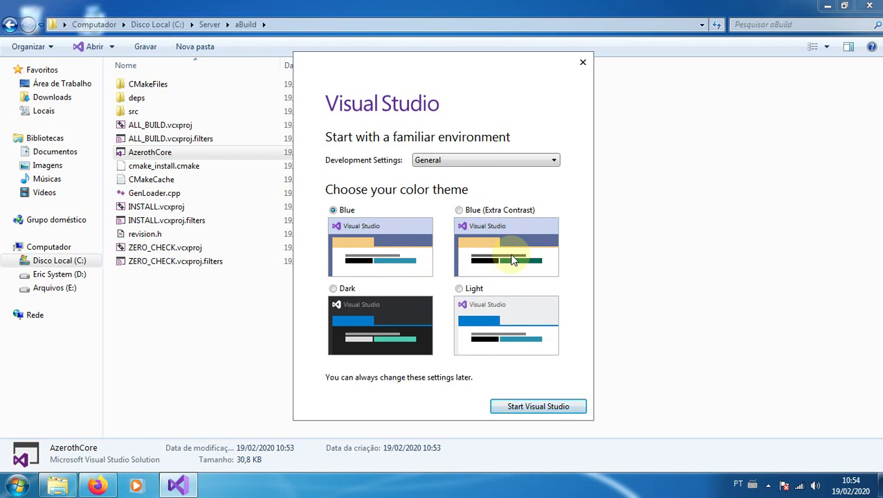
left_click(538, 409)
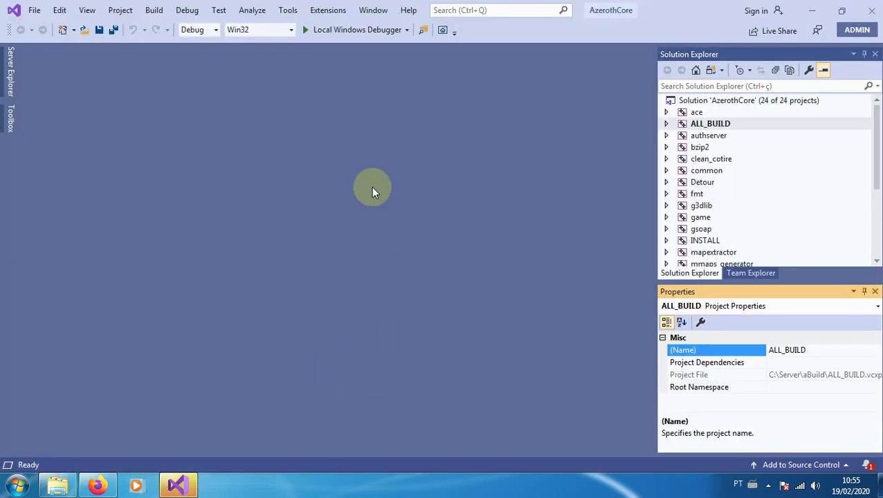
Switch the AzerothCore solution to the Release configuration, keeping the Win32 platform
left_click(346, 157)
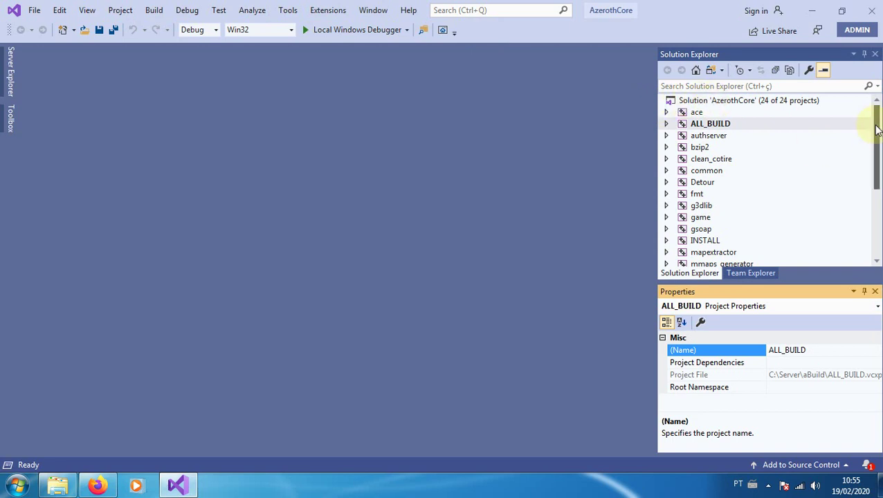
left_click_drag(877, 130, 878, 205)
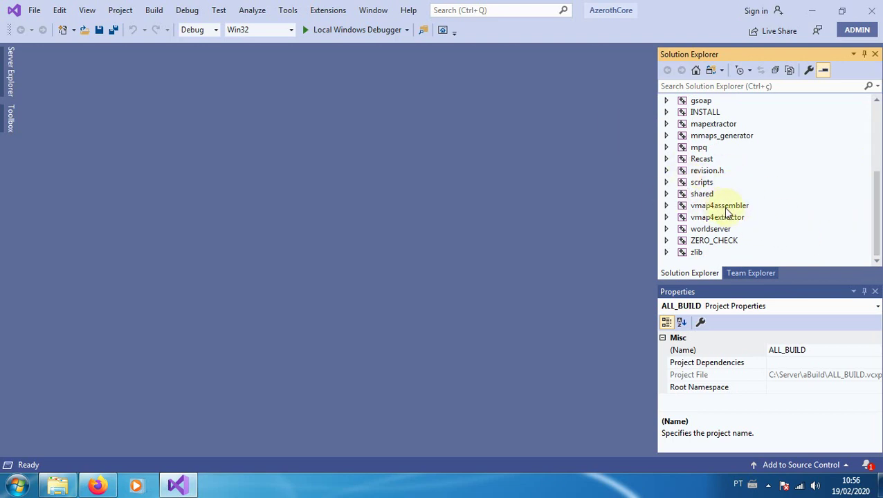
left_click_drag(877, 211, 876, 118)
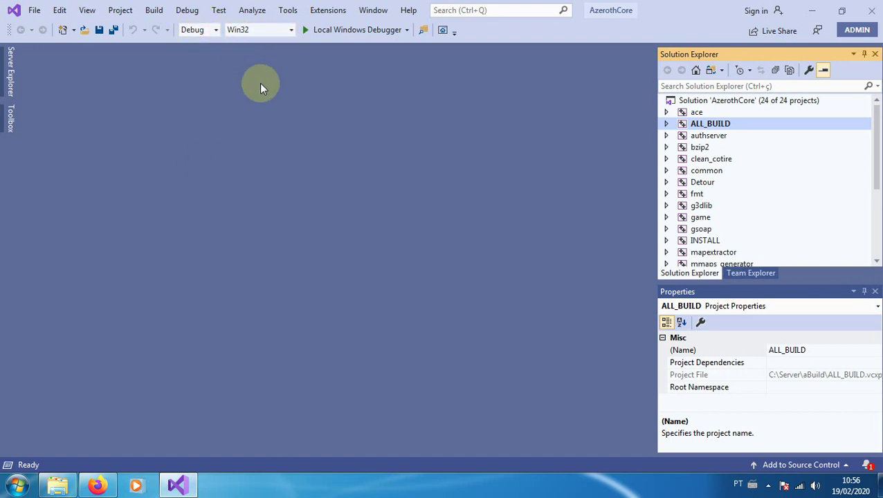
left_click(214, 32)
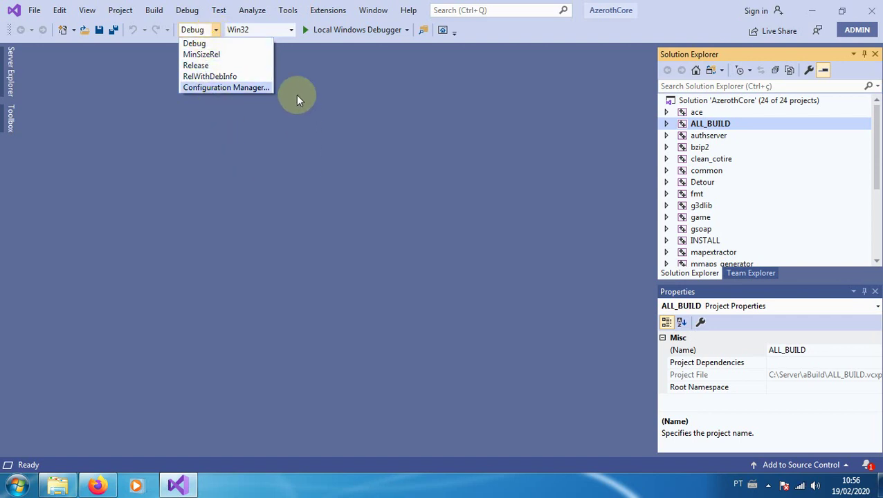
left_click(196, 66)
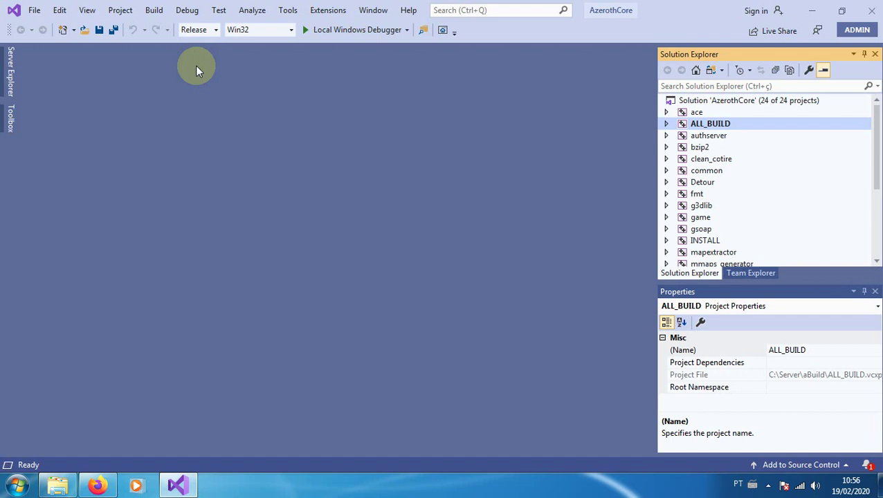
left_click(291, 30)
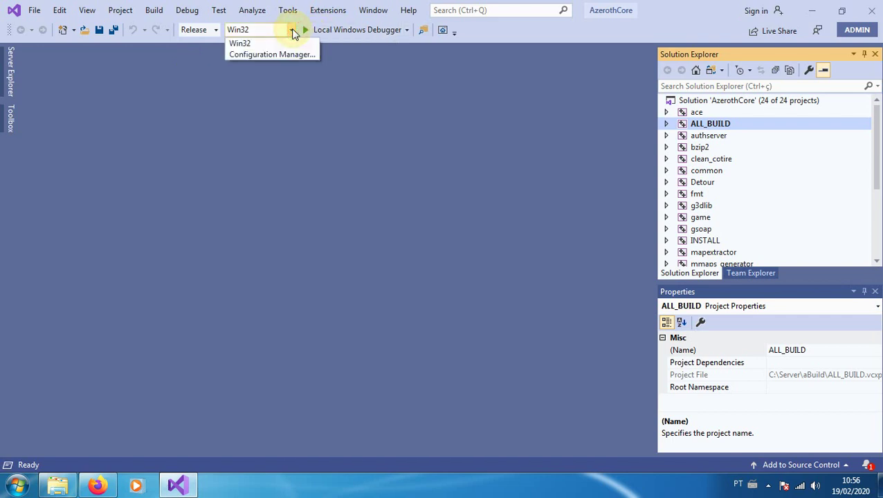
left_click(280, 44)
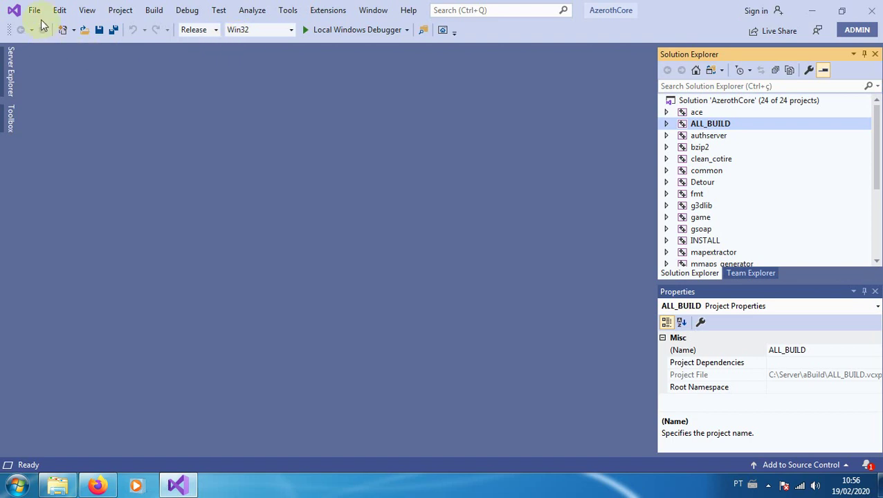
left_click(90, 11)
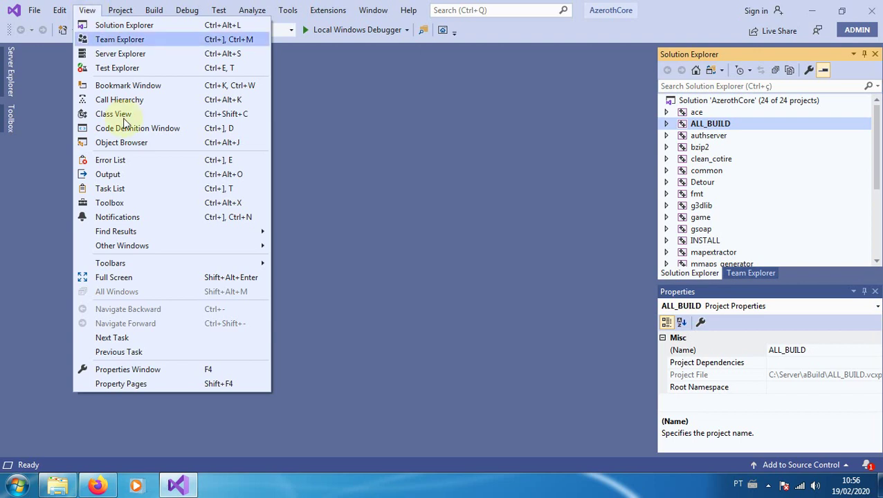
Show the Error List panel, which reports 0 errors and 0 warnings
left_click(111, 160)
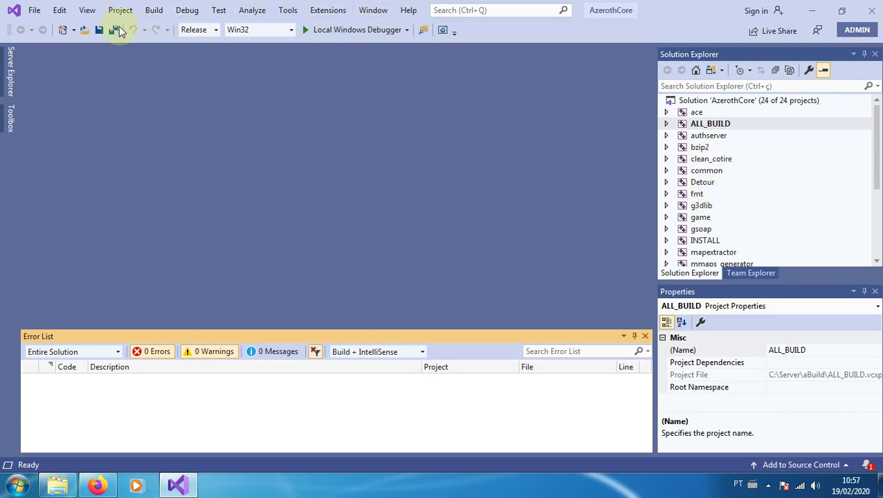
left_click(157, 13)
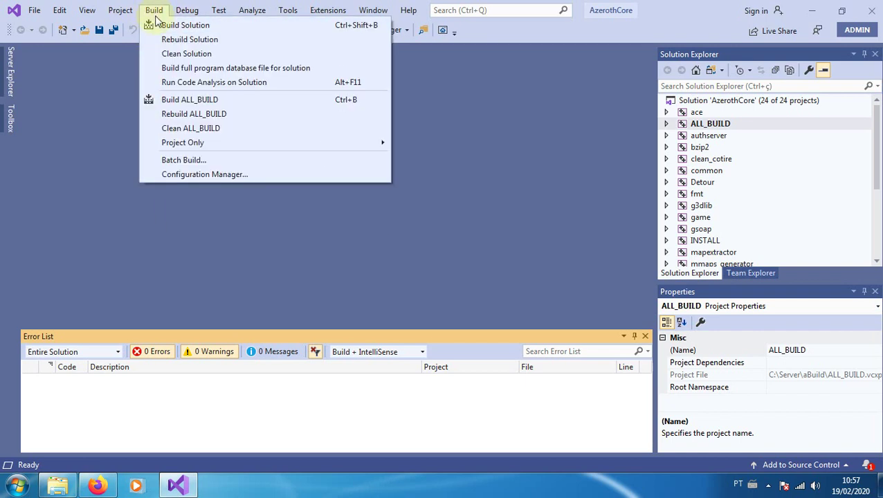
Run Clean Solution on AzerothCore, ending with 22 succeeded, 0 failed, 2 skipped
left_click(167, 58)
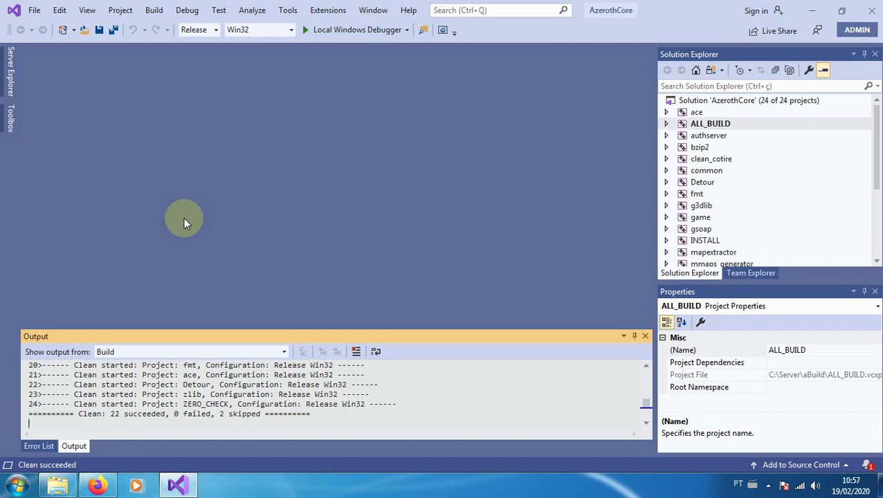
left_click(153, 9)
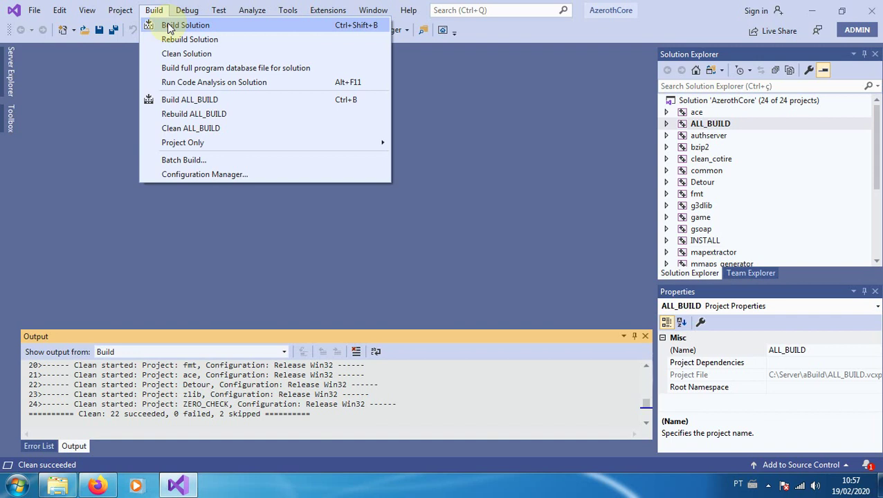
left_click(520, 148)
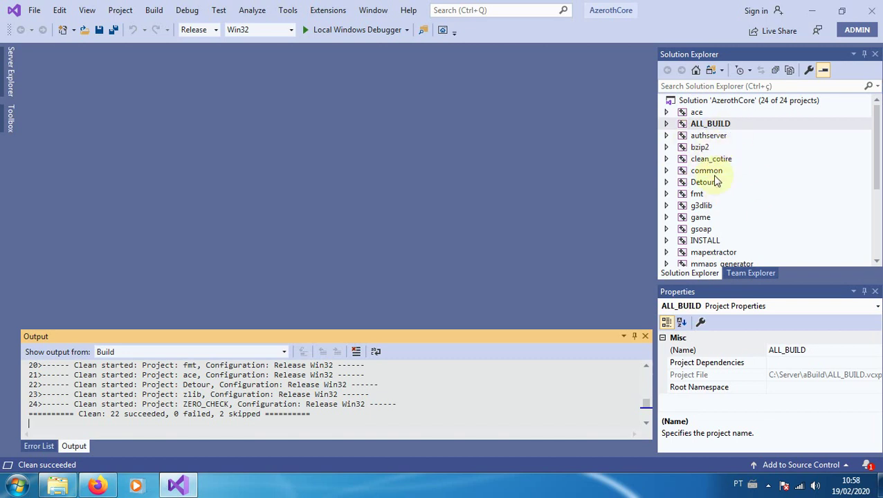
left_click(153, 10)
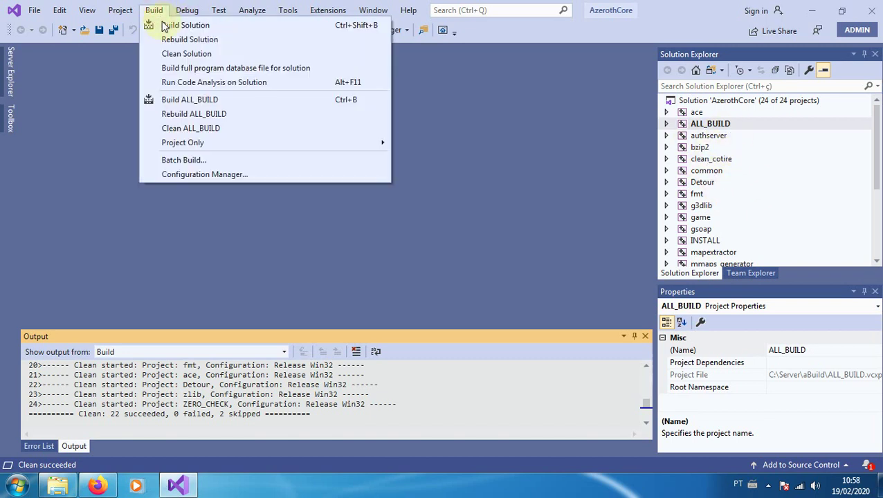
Build the solution, review the 160 unresolved-symbol linker errors, then close Visual Studio
left_click(164, 26)
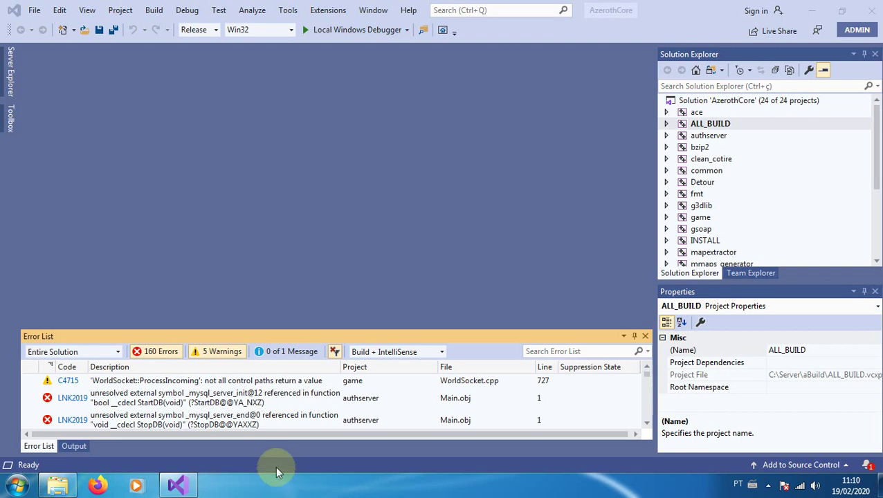
left_click(155, 400)
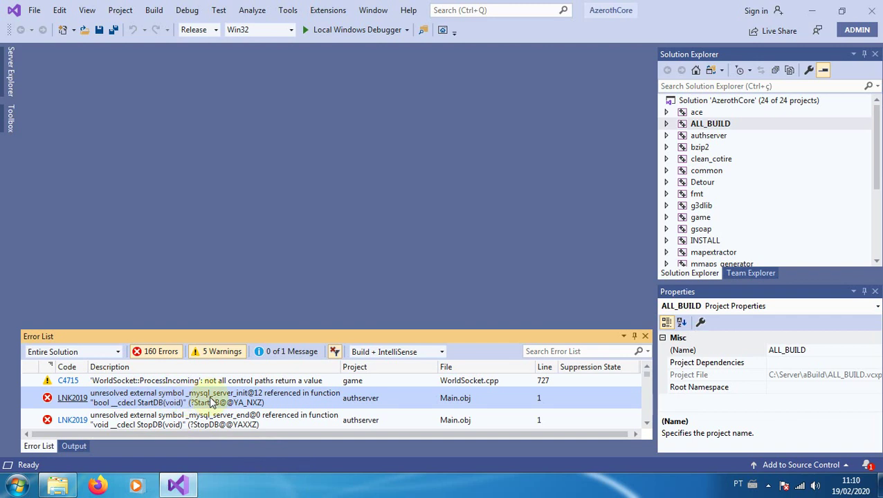
left_click(222, 351)
left_click(159, 353)
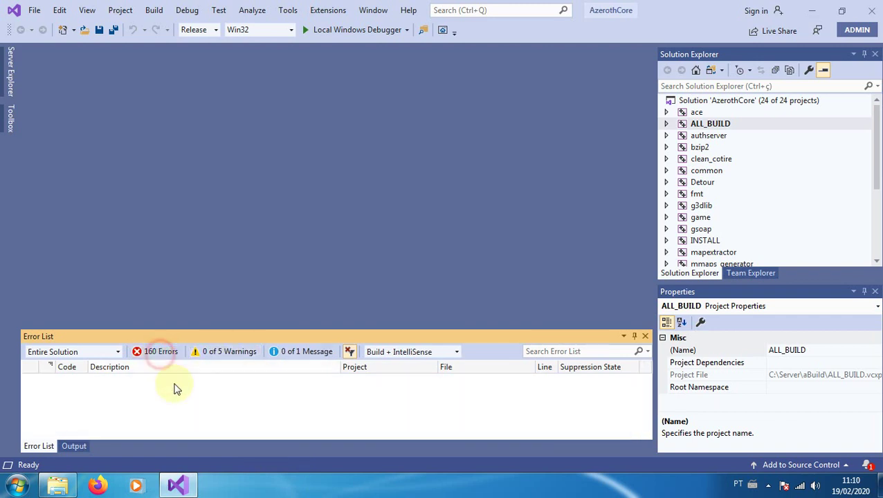
left_click(140, 351)
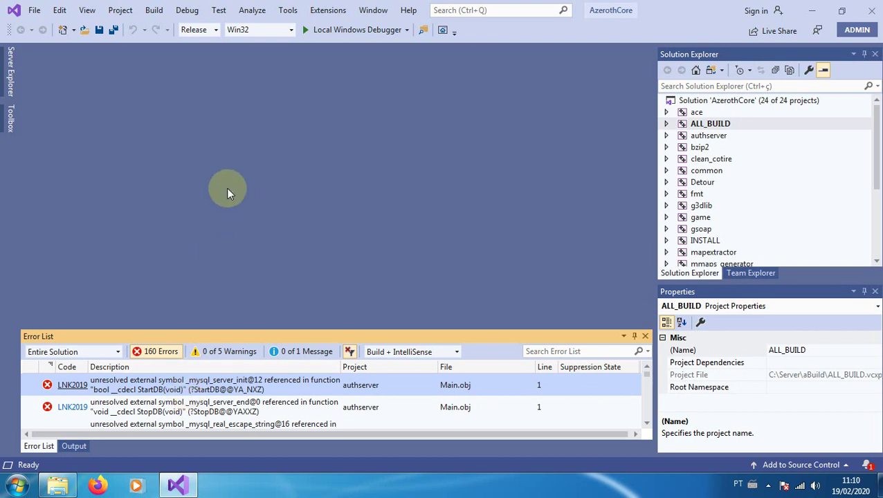
left_click(872, 10)
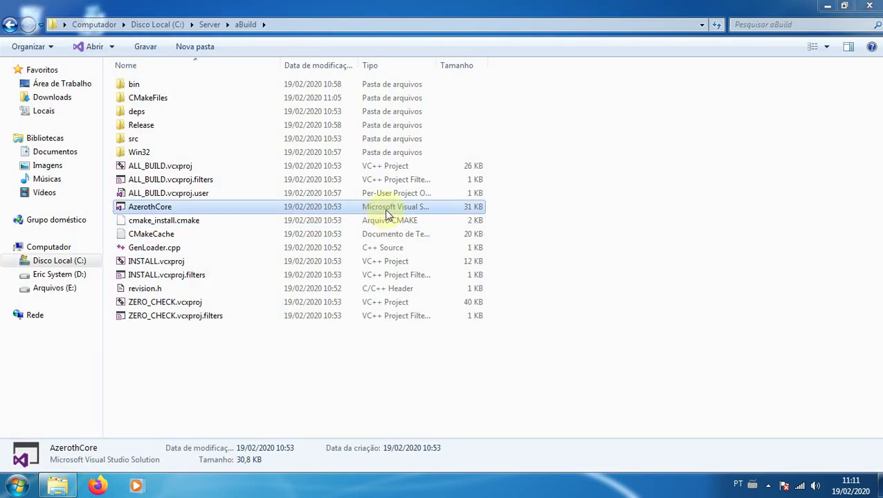
Try to permanently delete the aBuild folder in C:\Server, giving up because it is in use
left_click(10, 27)
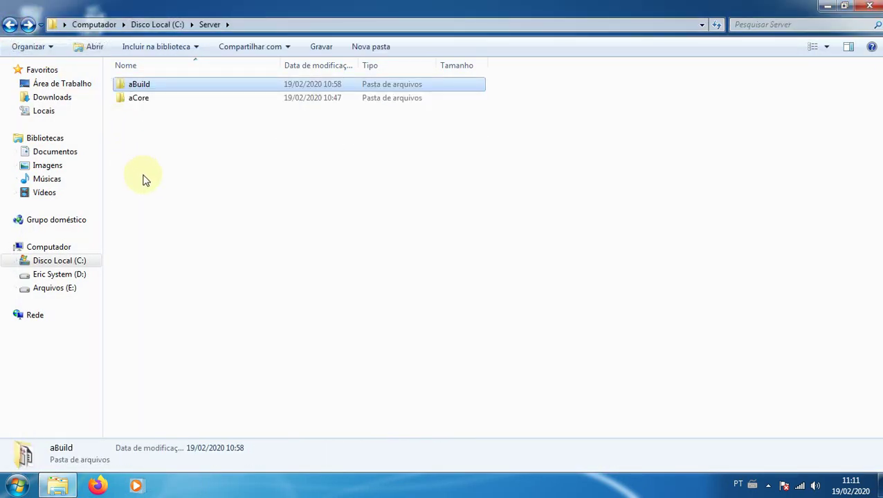
left_click(165, 203)
left_click(139, 86)
key("shift+Delete")
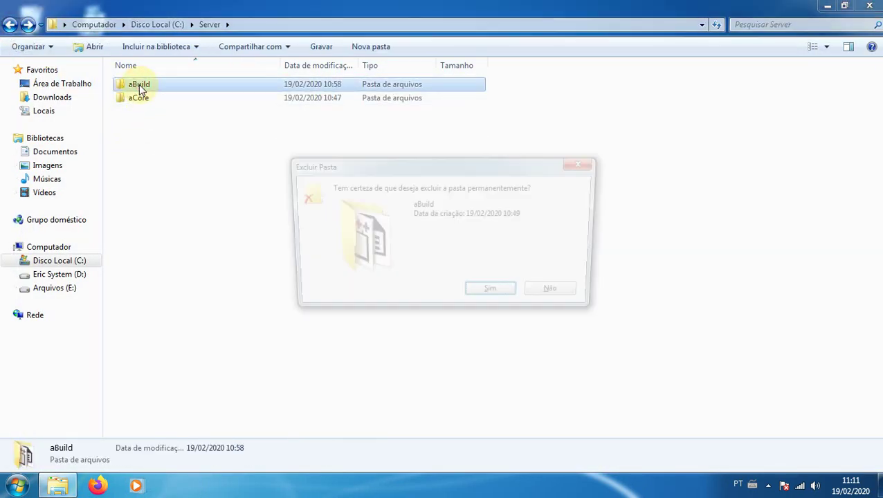
key("Return")
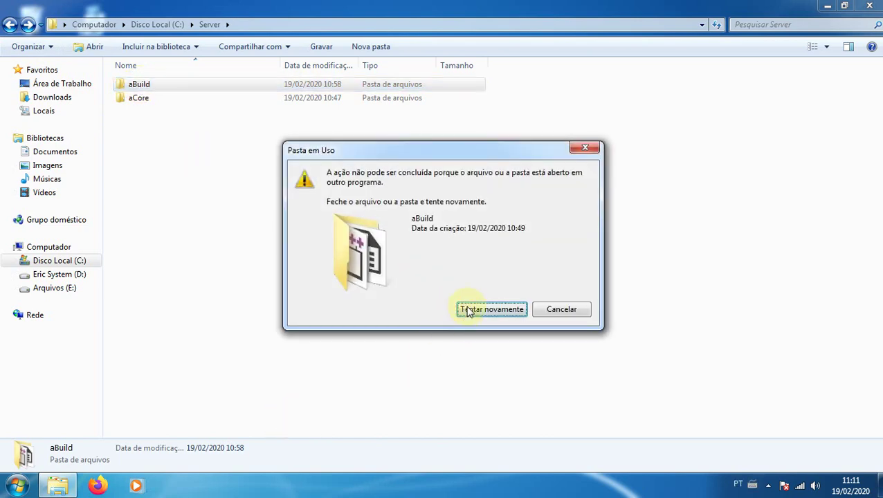
left_click(478, 312)
left_click(565, 309)
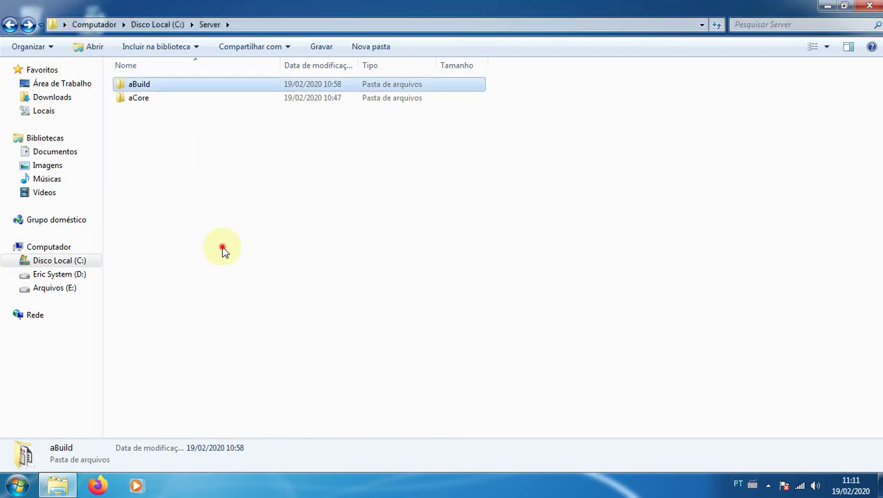
Create a new folder named 2Build in C:\Server
key("ctrl+shift+n")
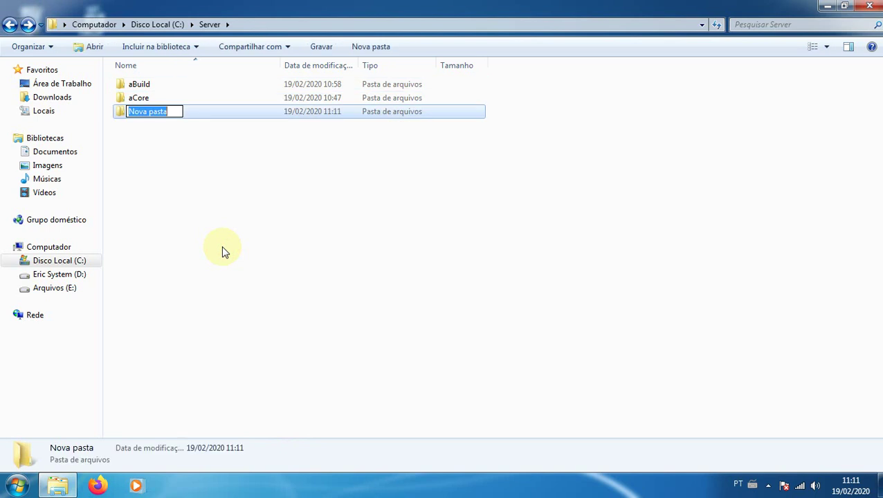
type("2Build")
key("Return")
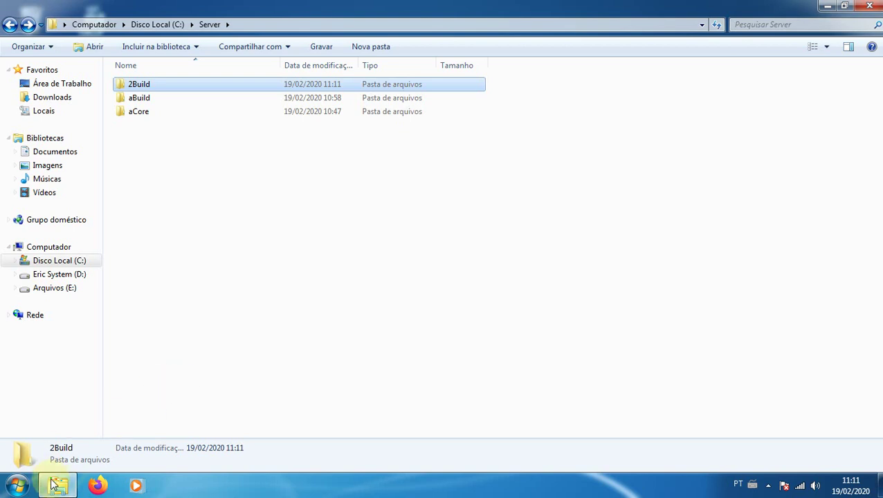
mouse_move(55, 489)
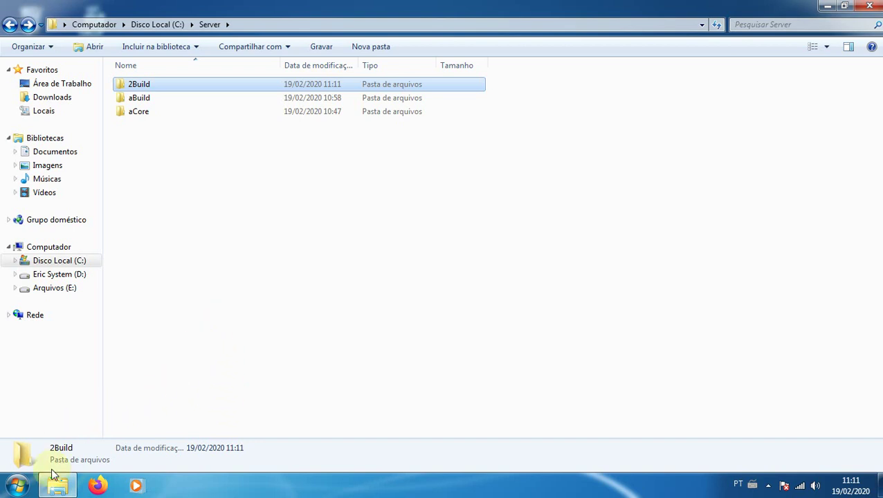
Launch the CMake GUI and change the build folder to C:/Server/2Build
left_click(20, 485)
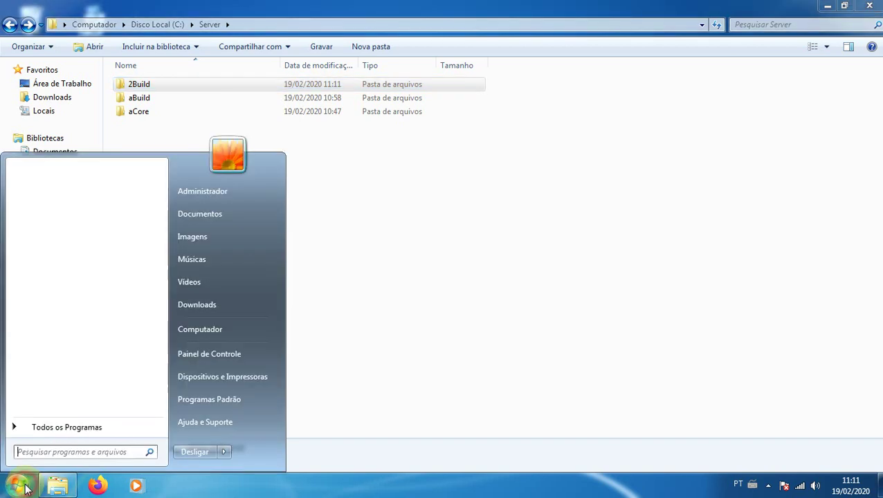
type("cma")
left_click(58, 189)
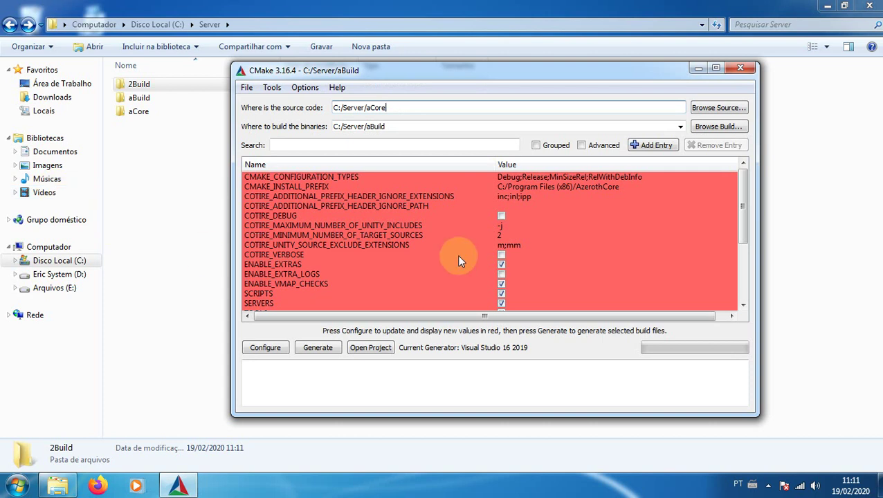
left_click_drag(387, 126, 368, 127)
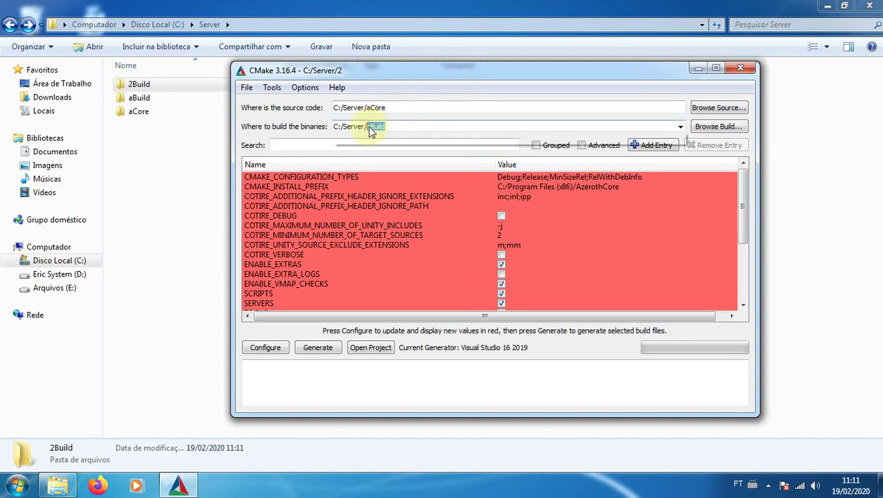
type("2")
left_click(385, 139)
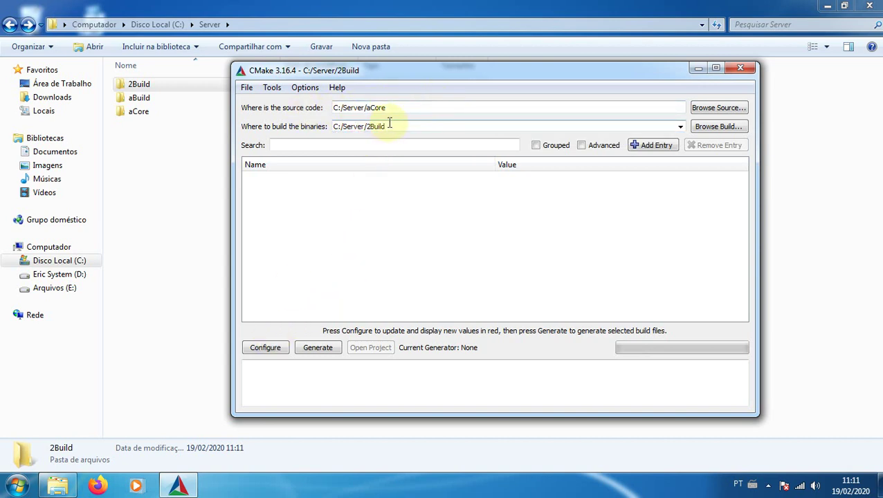
Configure using the Visual Studio 16 2019 generator with the x64 platform
left_click(261, 346)
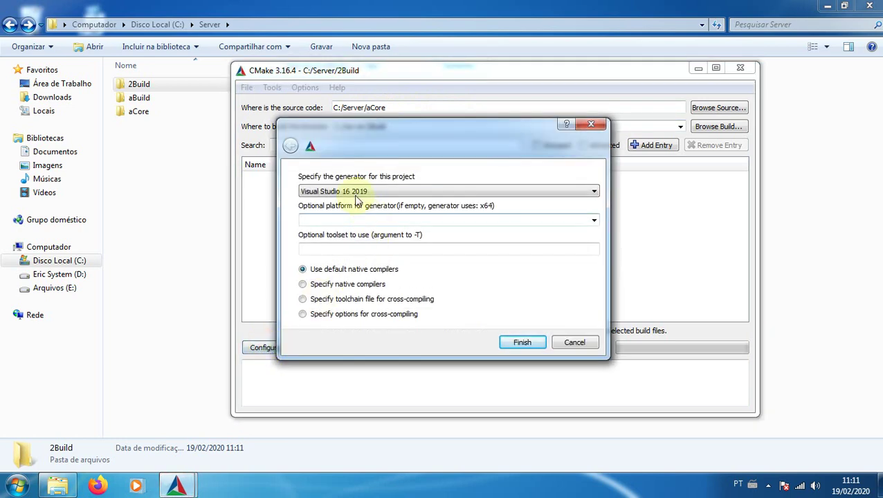
left_click(357, 193)
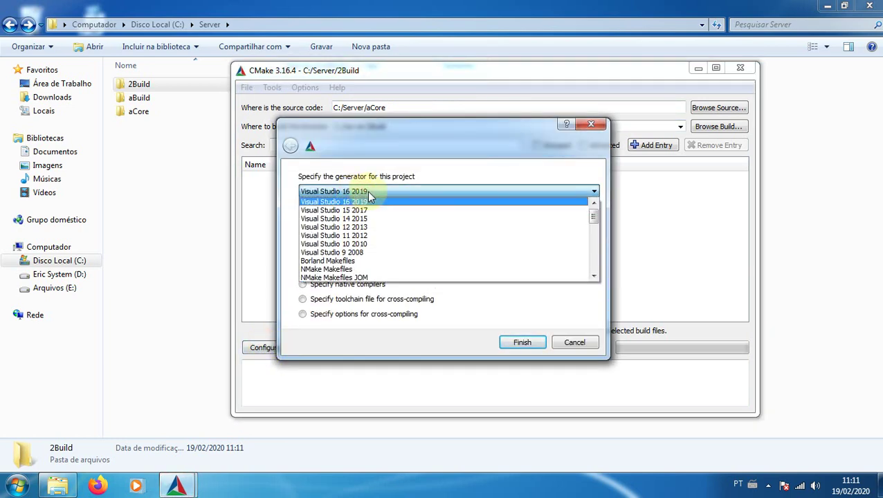
left_click(368, 194)
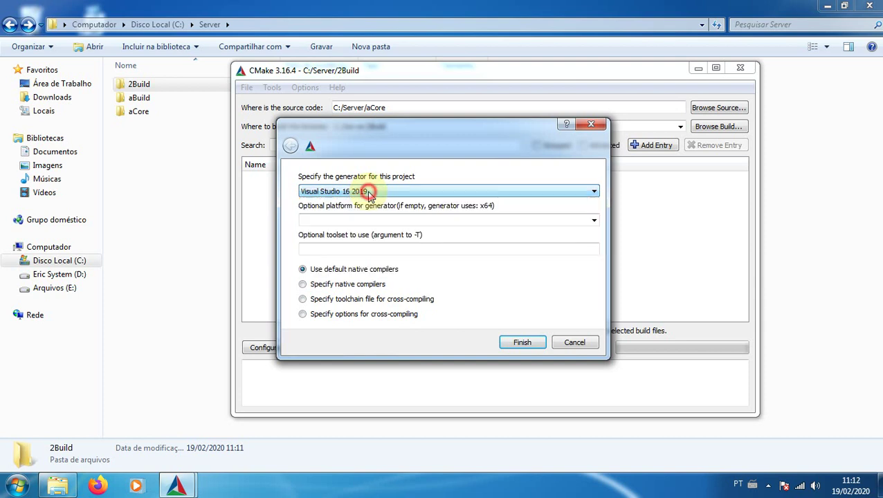
left_click(593, 222)
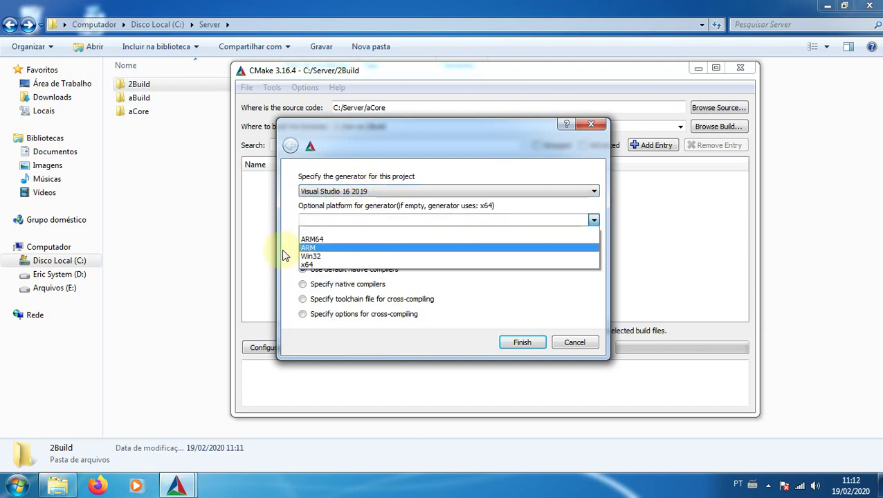
left_click(306, 264)
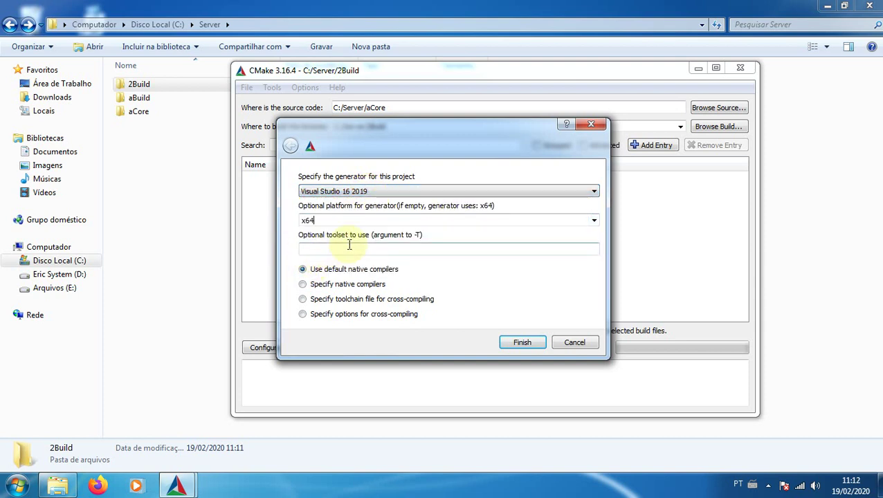
left_click(522, 344)
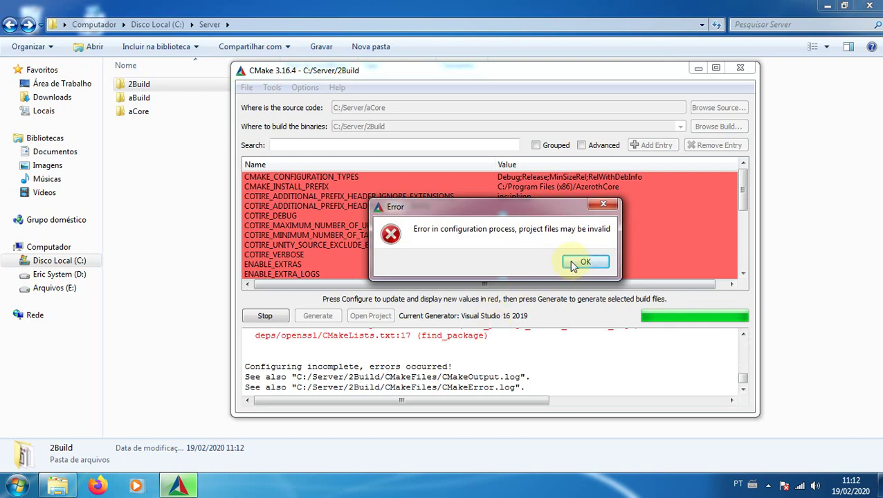
Acknowledge the configure error, find the OpenSSL-not-found message in the log, and close CMake
left_click(586, 262)
left_click(743, 336)
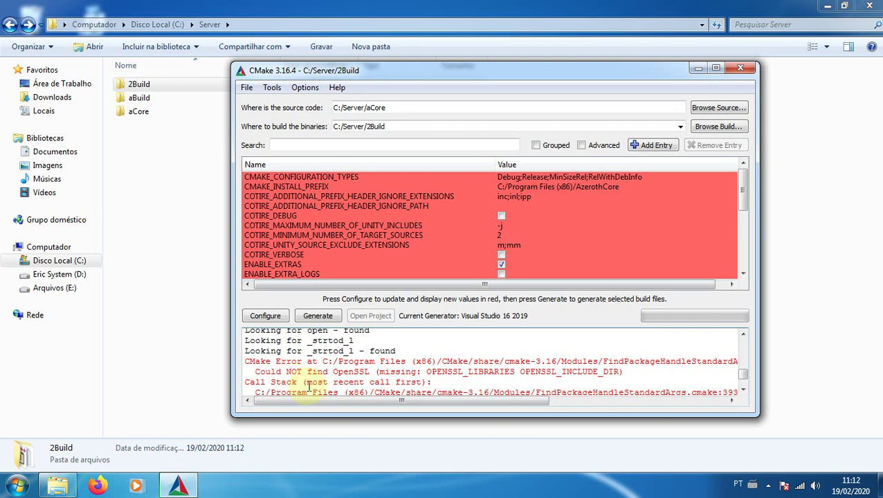
left_click(743, 391)
left_click(742, 392)
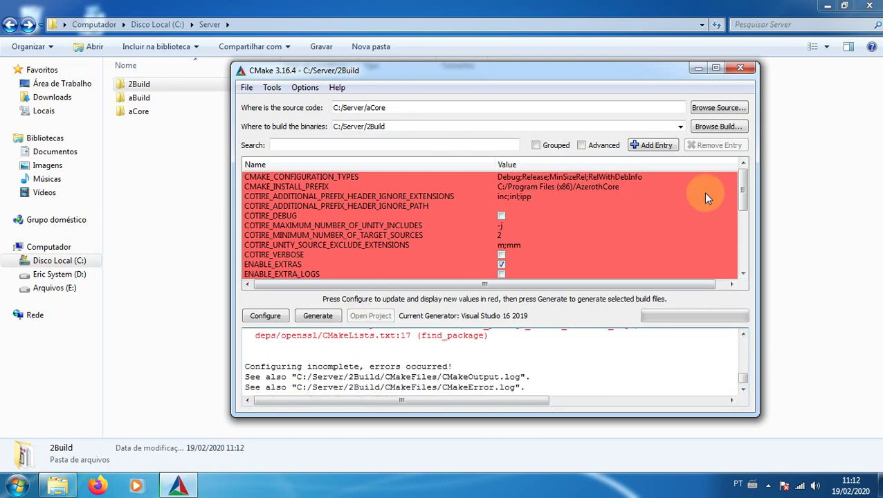
left_click(743, 69)
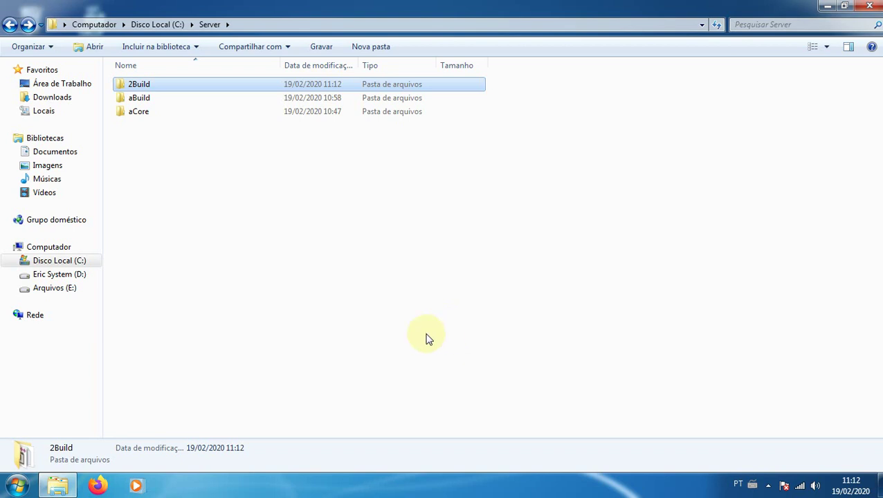
In a new Explorer window, browse to D:\WoW\Compilação\Programas\OpenSSL\1.0.x and run Win64OpenSSL-1_0_2u
right_click(58, 486)
left_click(81, 423)
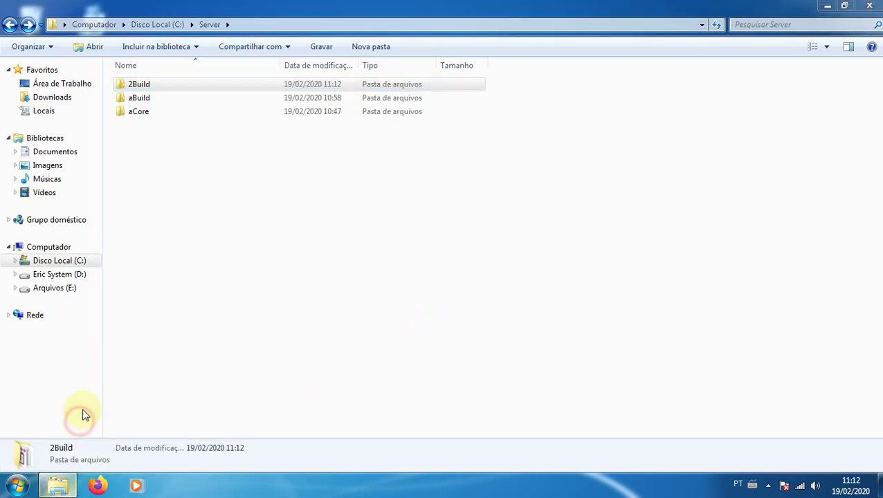
left_click(62, 275)
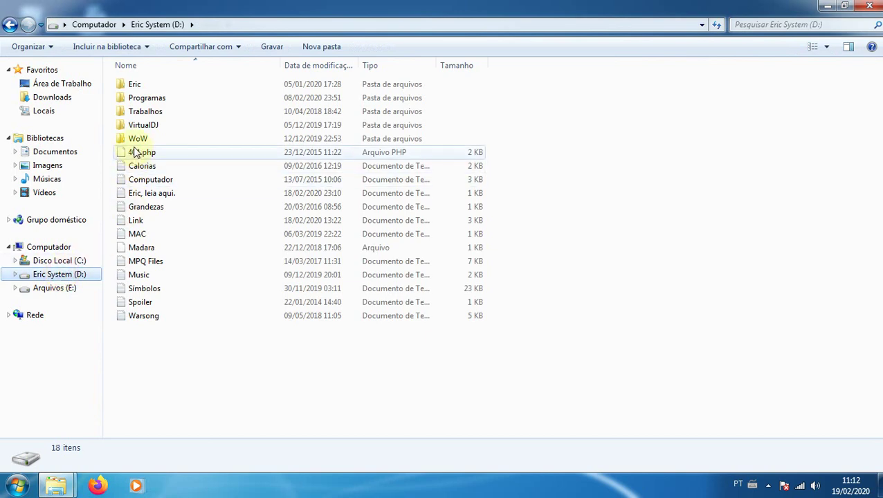
double_click(136, 139)
double_click(152, 111)
double_click(148, 138)
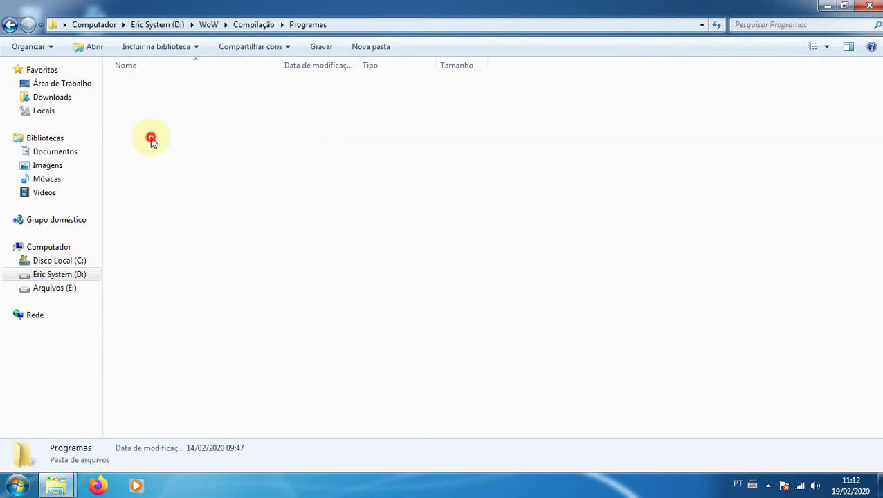
double_click(144, 277)
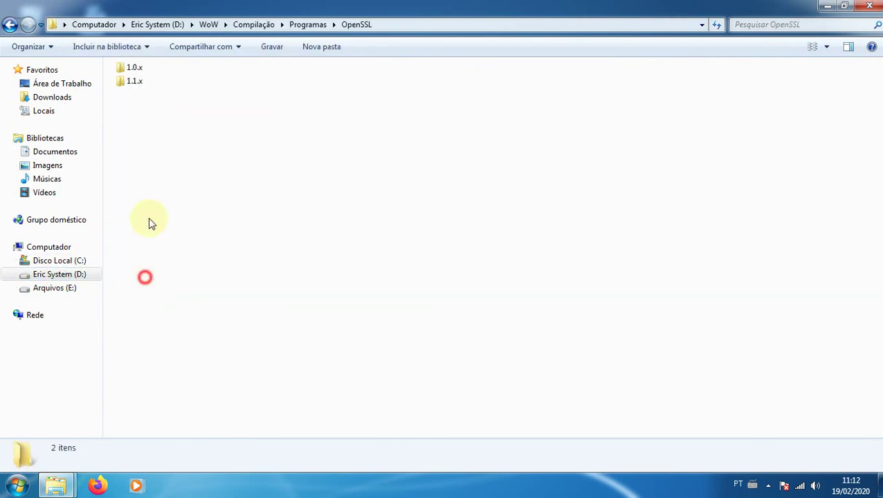
double_click(135, 69)
double_click(159, 100)
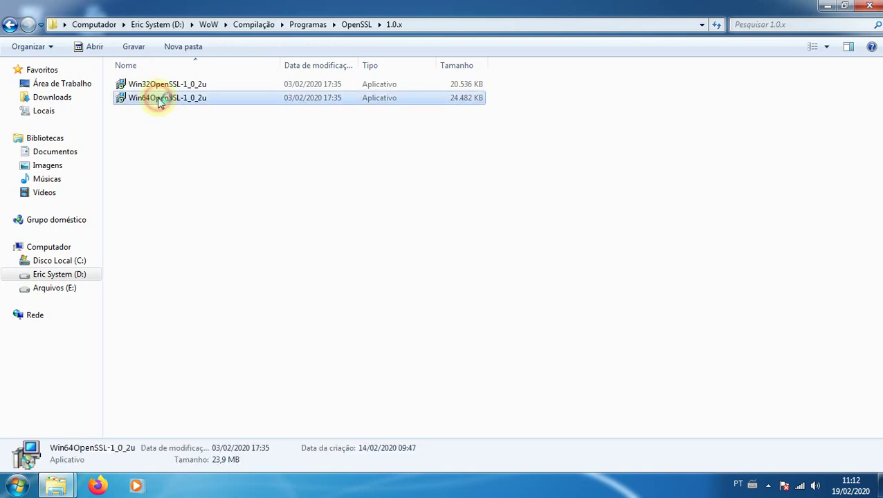
Accept the OpenSSL licence and set the install location to C:\Program Files\OpenSSL-Win64
left_click(339, 306)
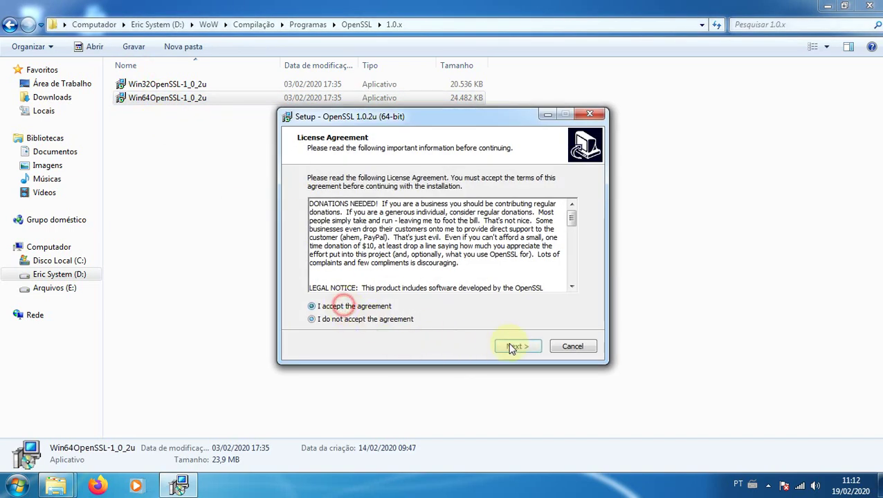
left_click(517, 346)
left_click(552, 225)
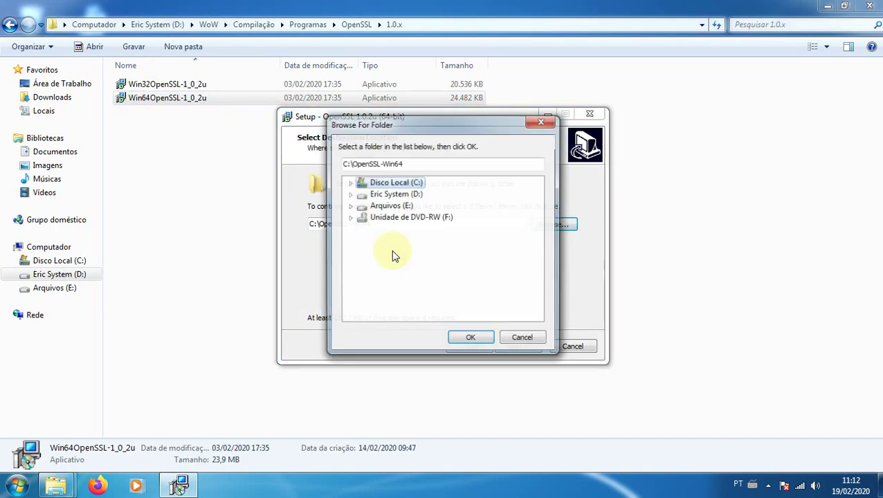
left_click(350, 182)
left_click(423, 208)
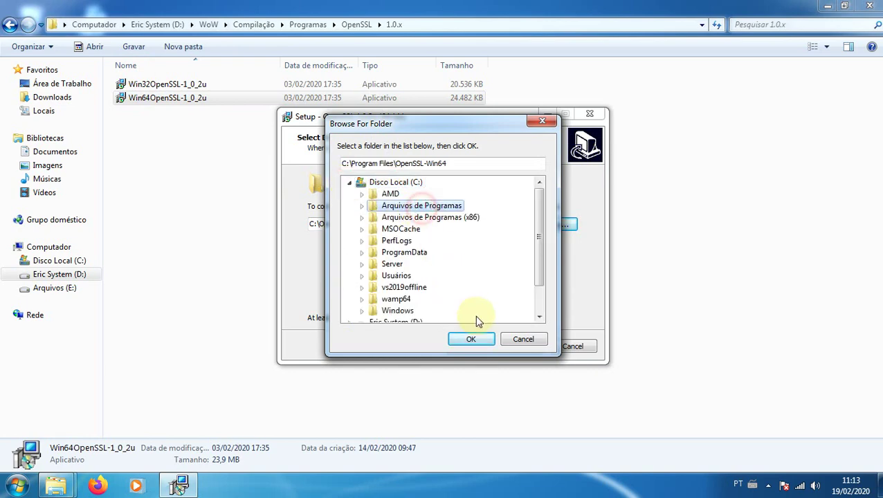
left_click(471, 339)
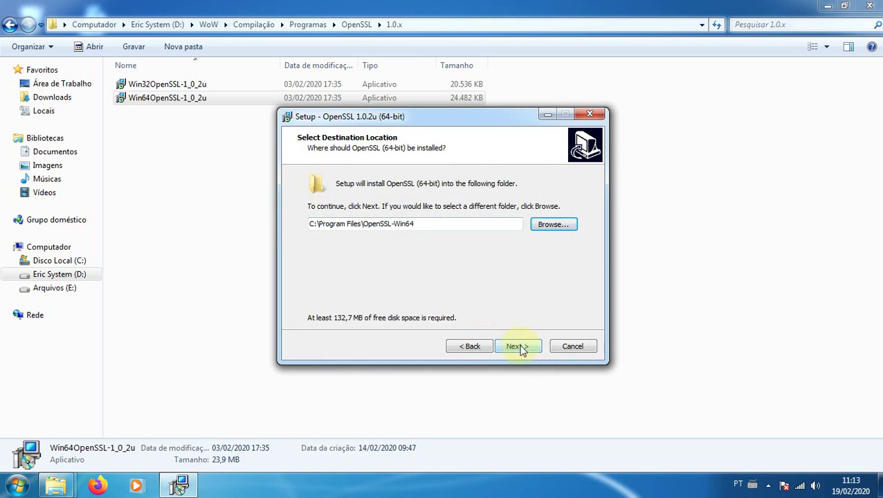
left_click(518, 347)
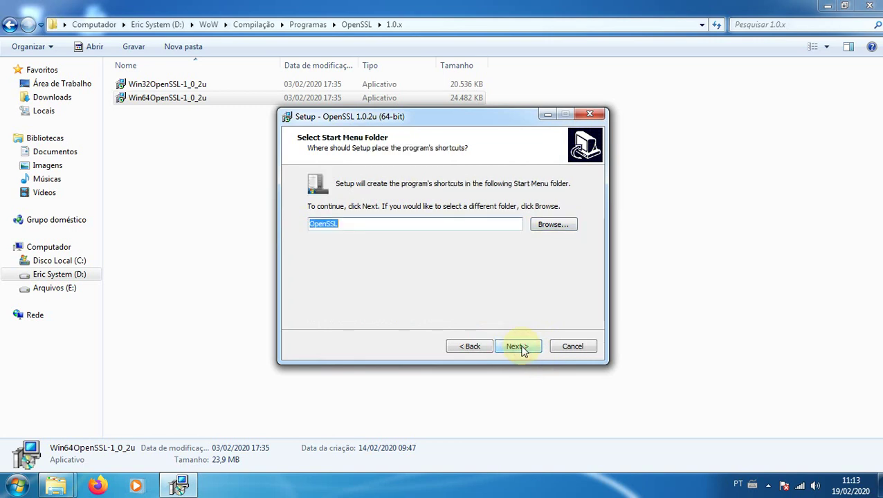
Install with DLLs copied to the OpenSSL bin directory, declining the donation
left_click(518, 346)
left_click(346, 234)
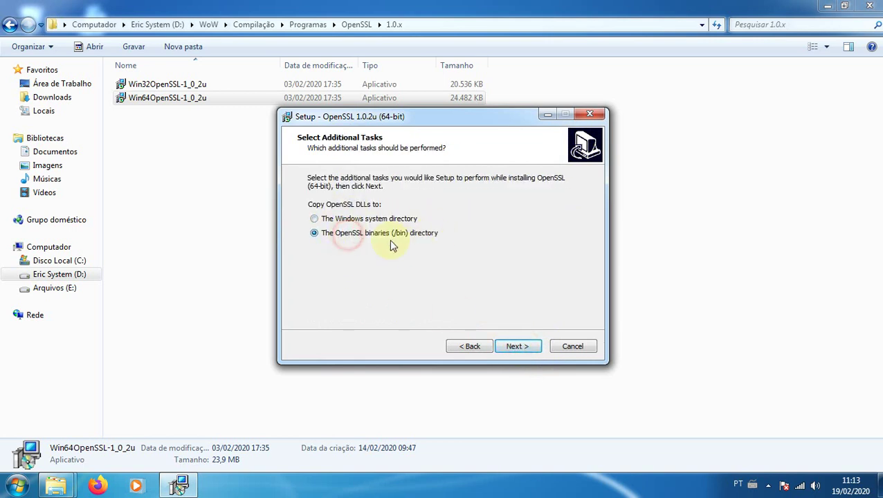
left_click(519, 348)
left_click(521, 347)
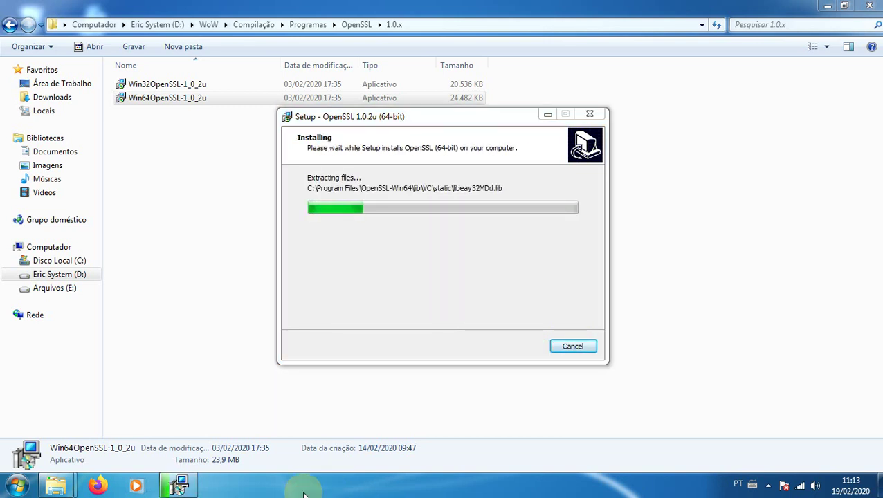
left_click(402, 231)
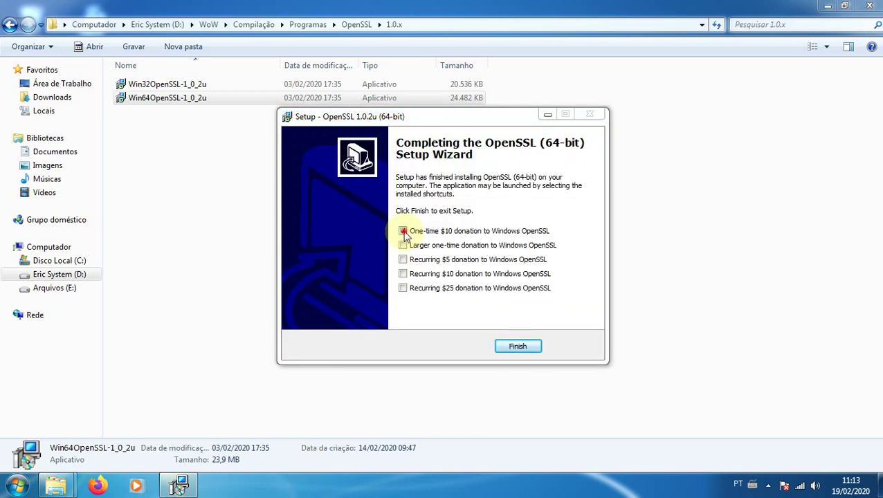
left_click(515, 343)
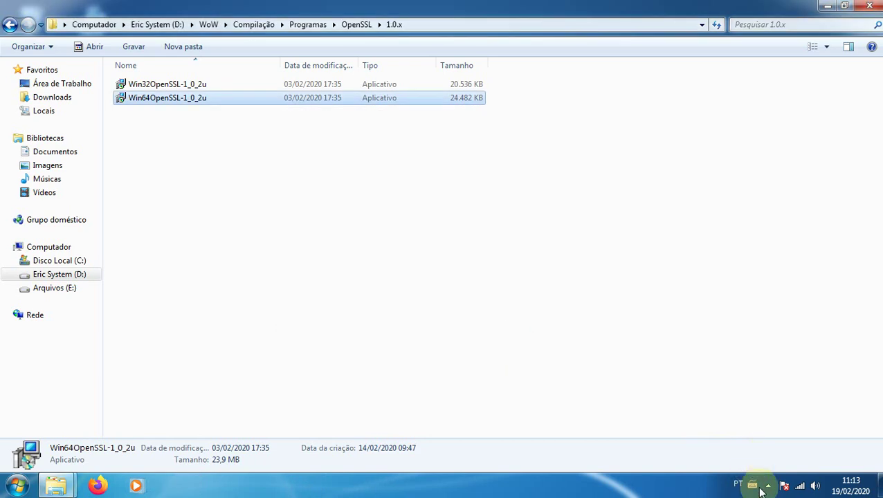
Close the OpenSSL installer folder window
left_click(767, 486)
left_click(767, 488)
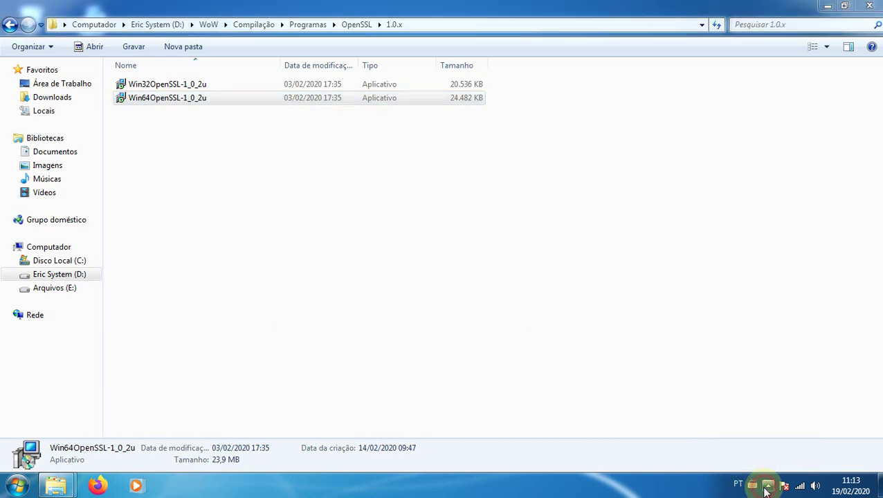
left_click(238, 194)
left_click(870, 6)
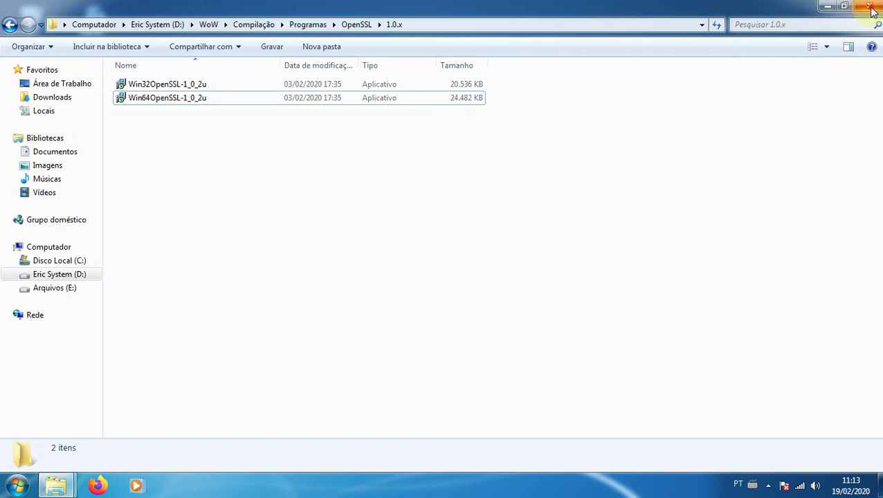
Launch cmake-gui and rerun Configure now that OpenSSL is installed
left_click(14, 487)
type("cmake")
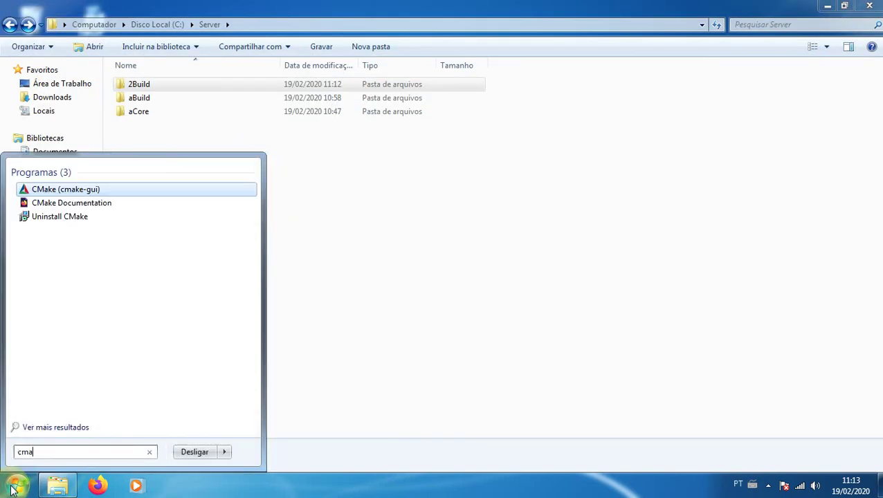
left_click(69, 191)
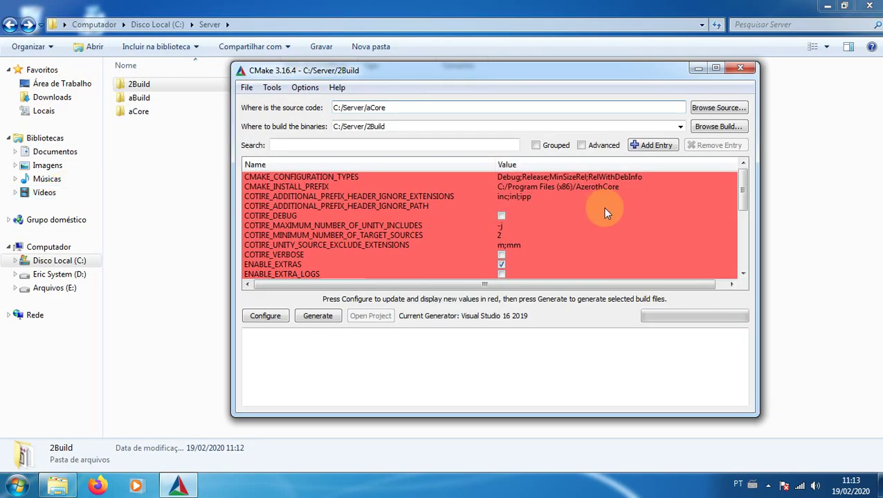
left_click(269, 317)
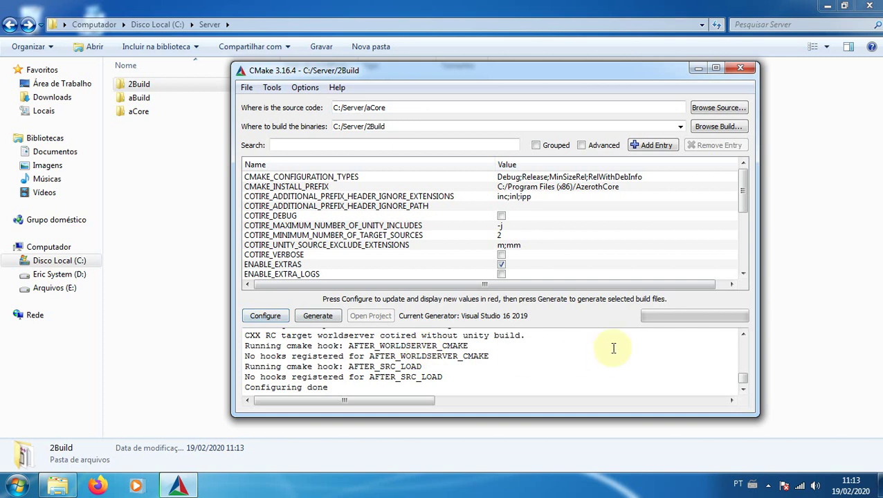
Leave the TOOLS option off, reconfigure to 'Configuring done', and generate the solution files
left_click_drag(739, 188, 744, 229)
left_click(402, 236)
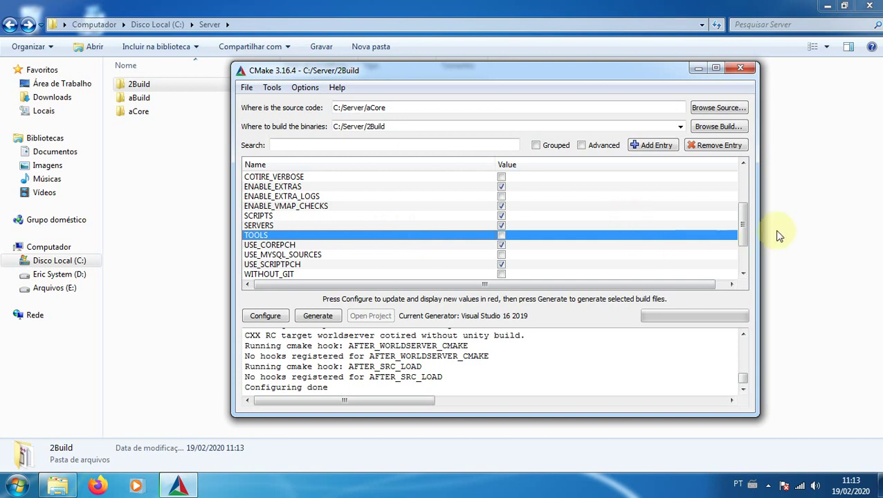
left_click_drag(745, 221, 745, 242)
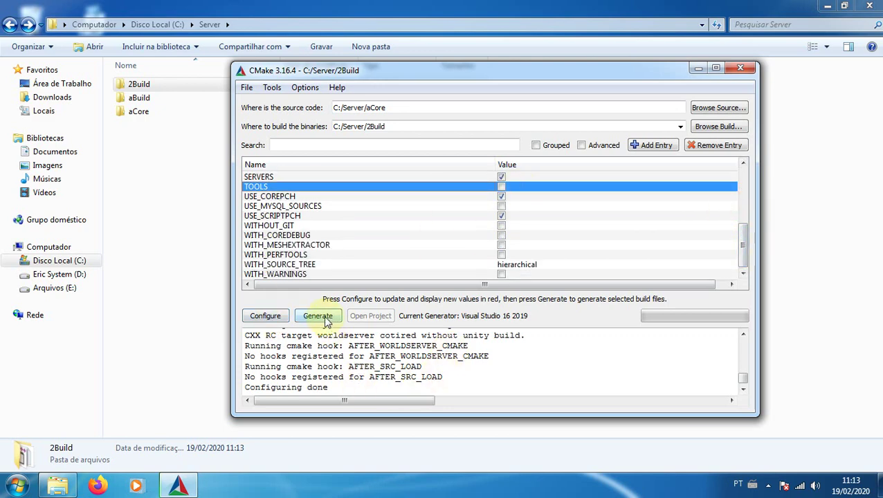
left_click(265, 316)
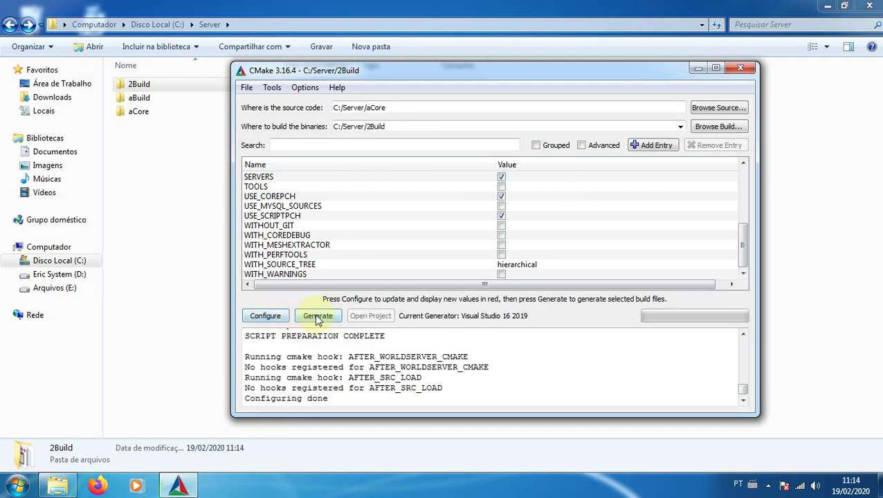
left_click(318, 318)
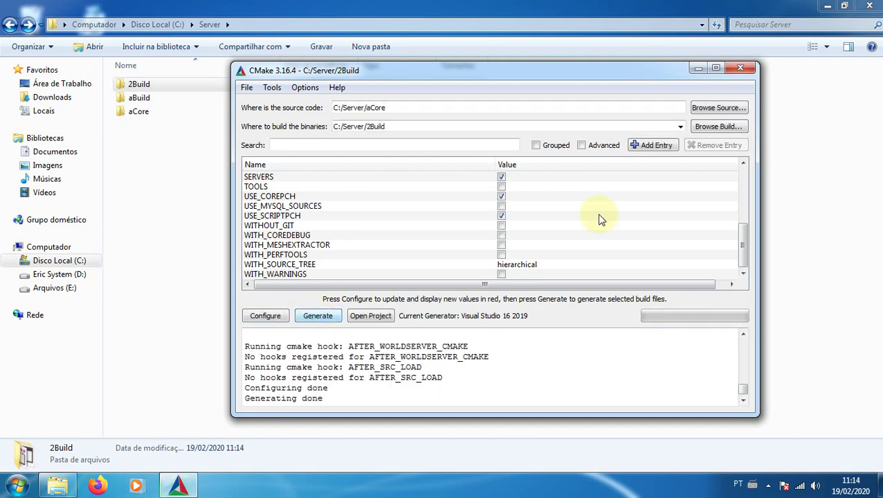
Close CMake and cancel deleting the old aBuild folder
left_click(740, 68)
left_click(186, 129)
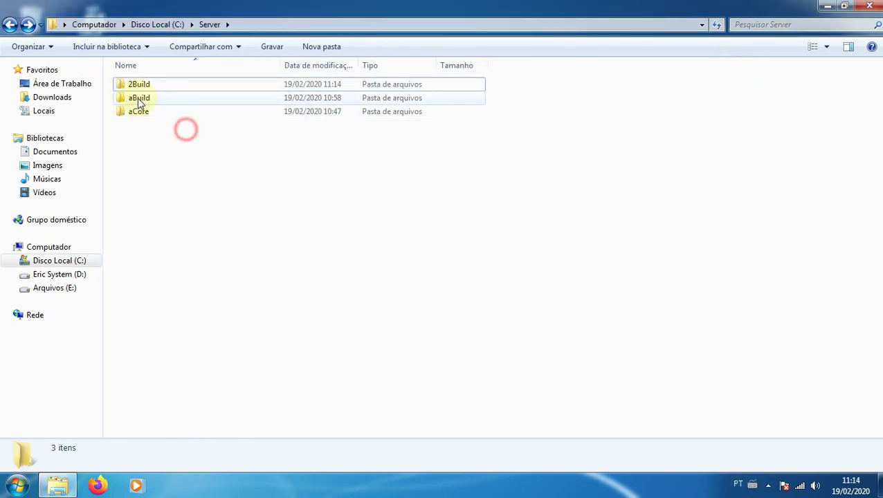
left_click(138, 99)
key("Delete")
key("Escape")
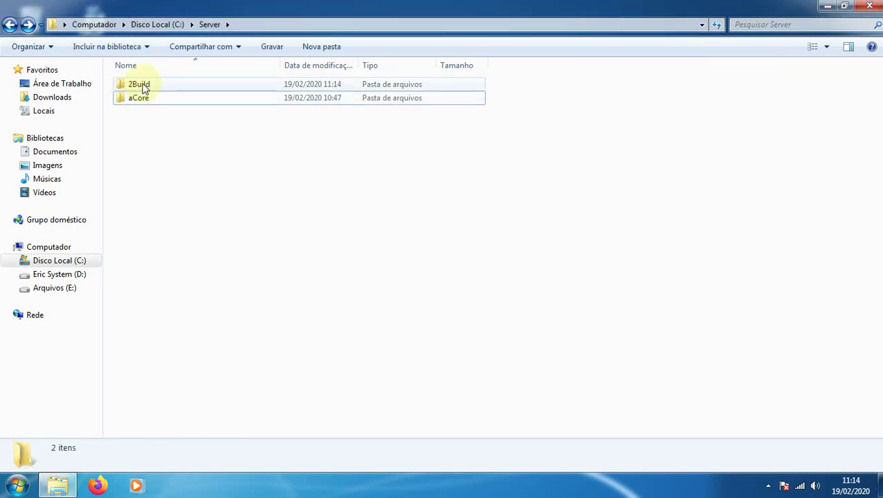
Open AzerothCore.sln from C:\Server\2Build in Visual Studio 2019
left_click(143, 85)
double_click(143, 84)
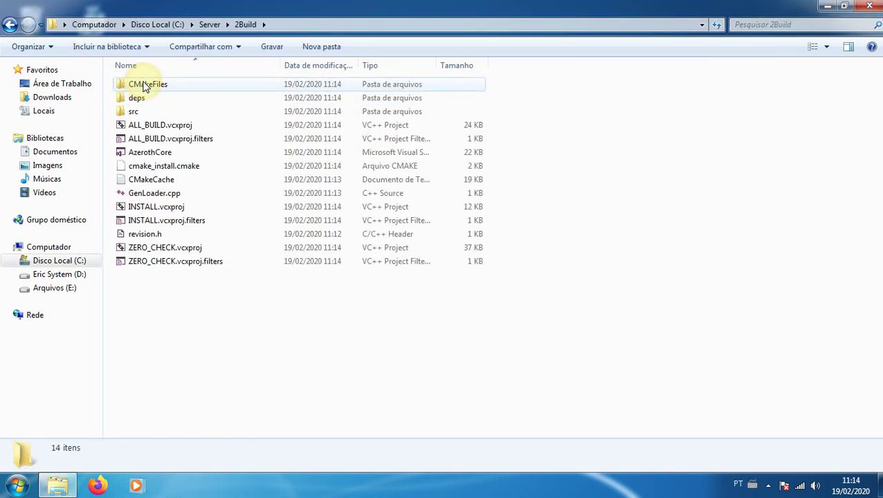
left_click(149, 154)
double_click(150, 154)
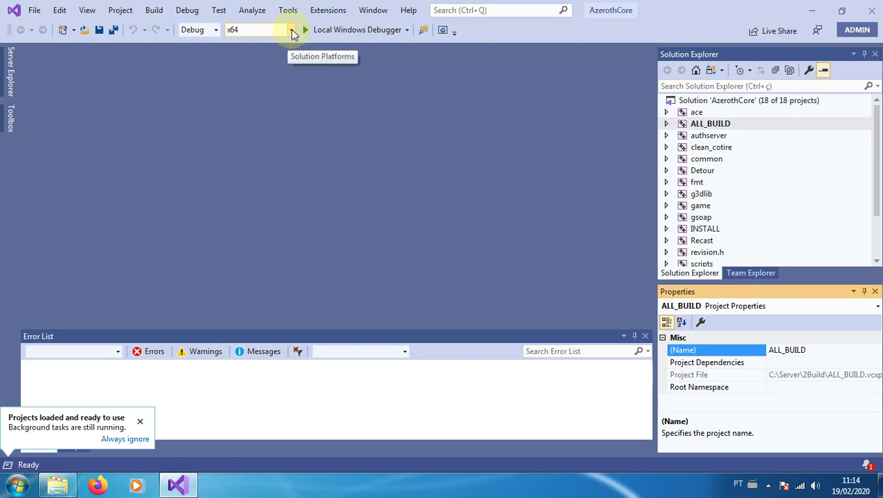
Switch from Debug to Release x64 and run Clean Solution: 16 succeeded, 2 skipped
left_click(215, 31)
left_click(196, 65)
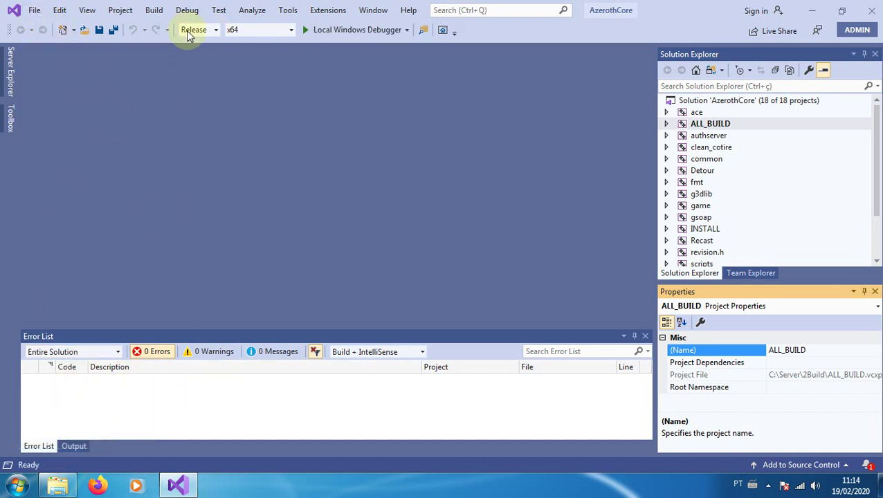
left_click(154, 10)
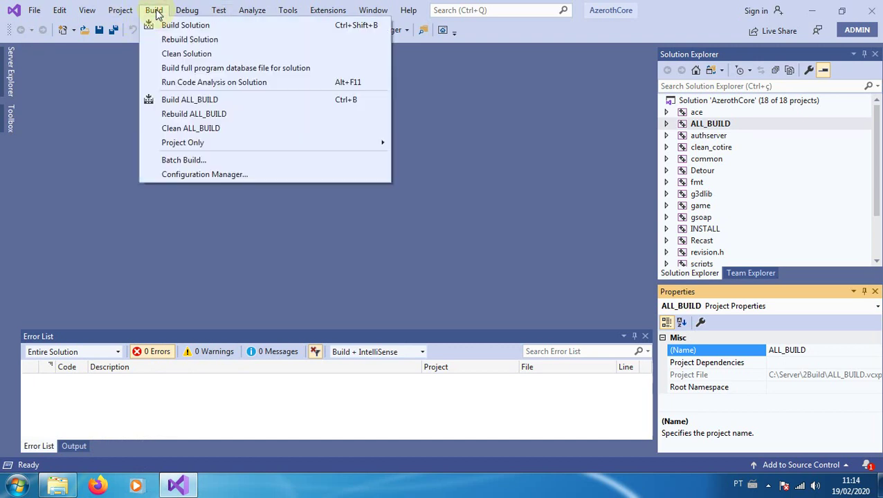
left_click(181, 54)
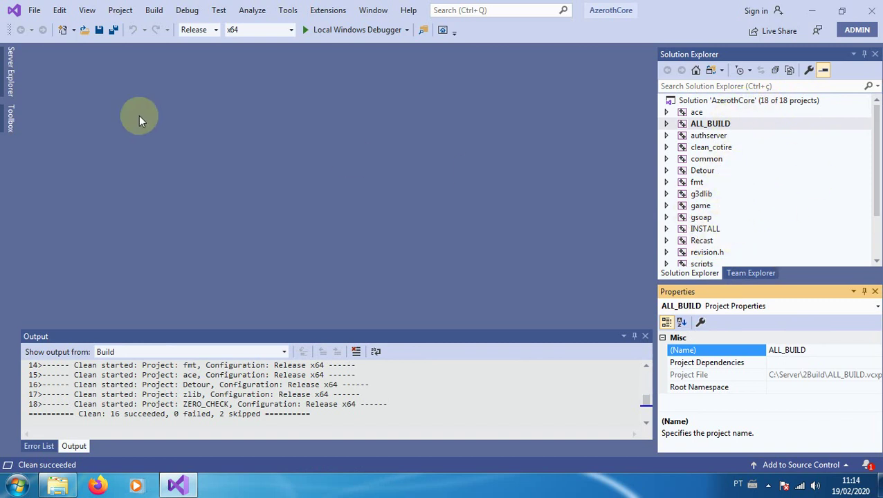
left_click(155, 11)
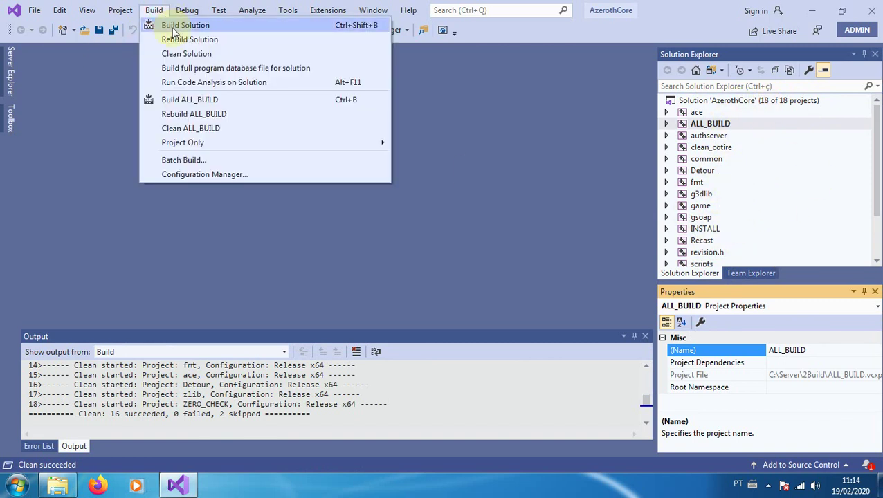
Run Build Solution under Release x64 until it reports 16 succeeded, 0 failed
left_click(173, 27)
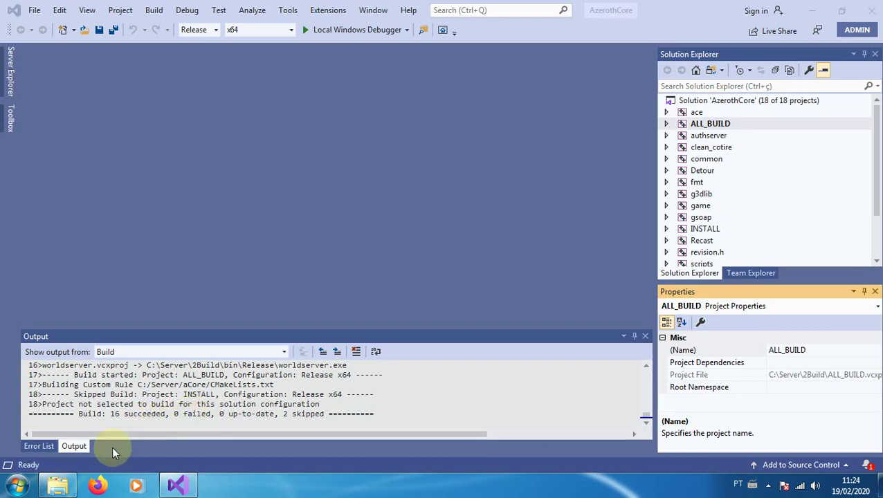
left_click(58, 486)
double_click(137, 85)
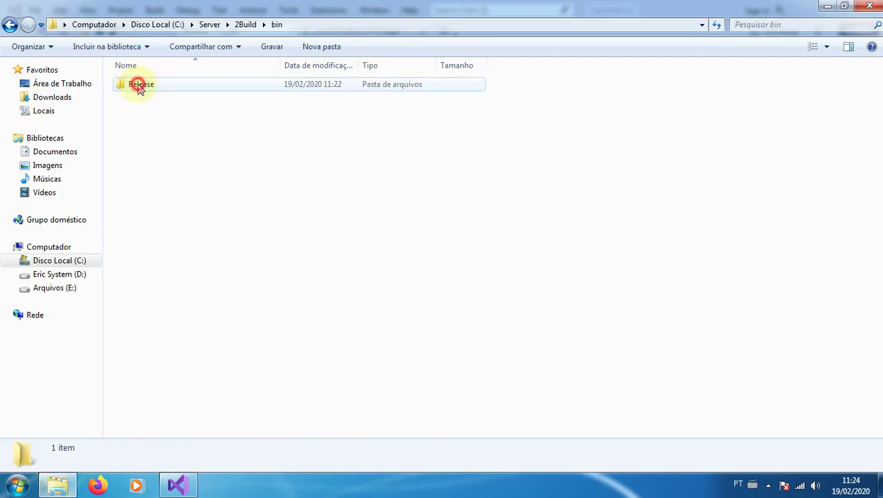
double_click(137, 86)
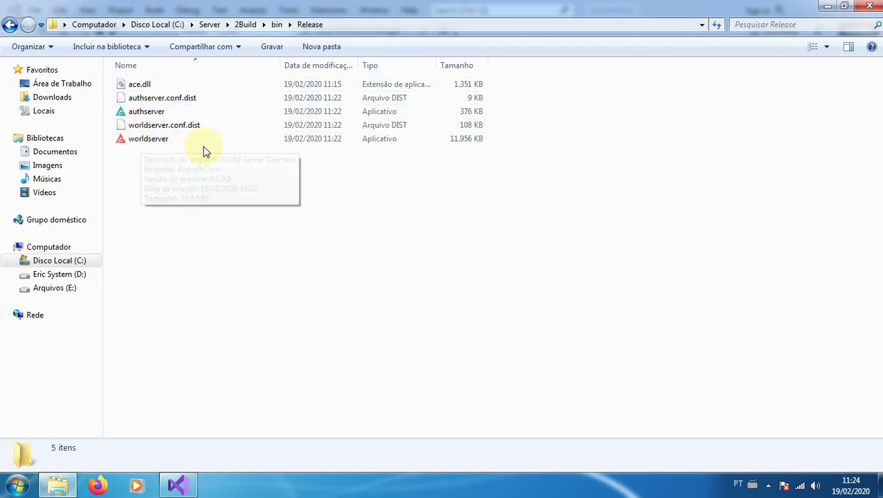
left_click(9, 25)
right_click(148, 87)
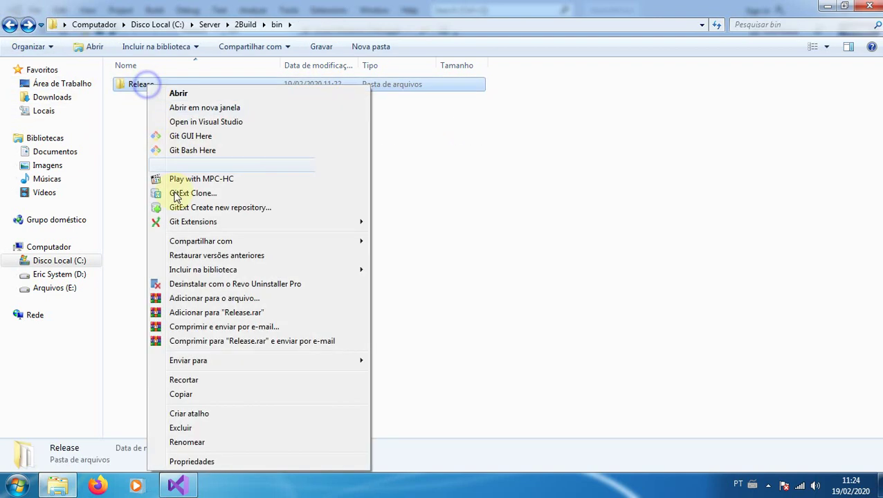
left_click(204, 462)
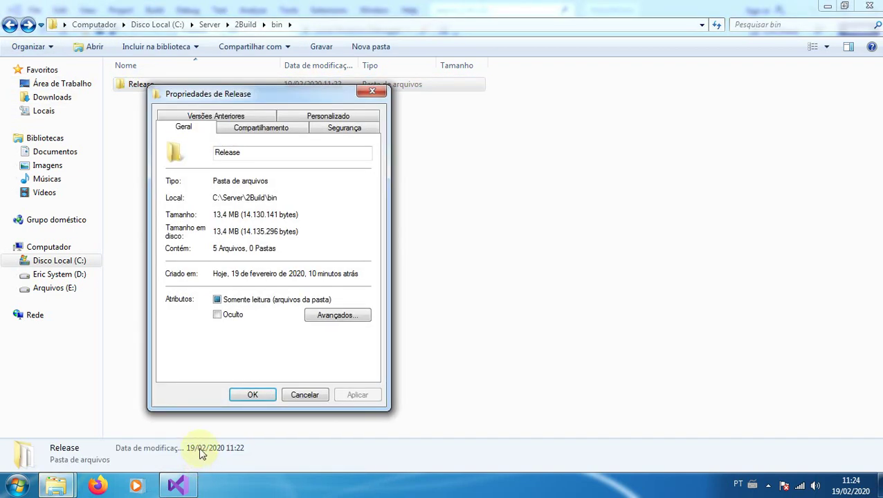
left_click(372, 92)
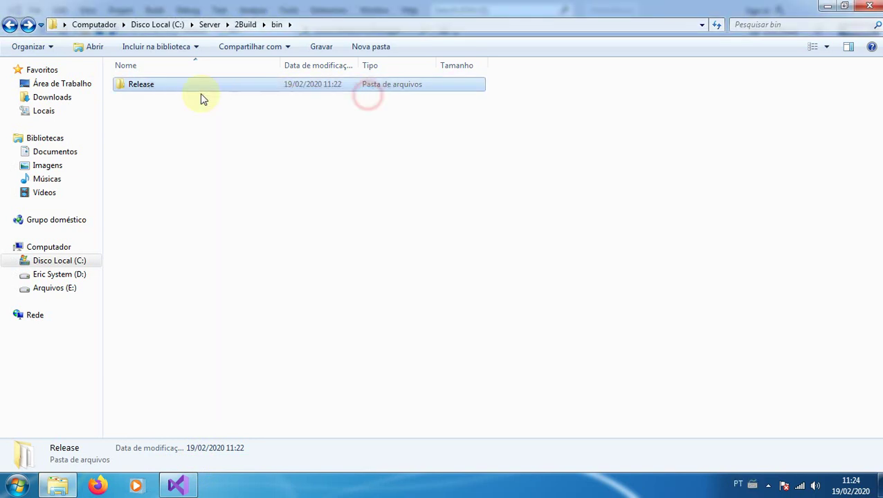
double_click(156, 86)
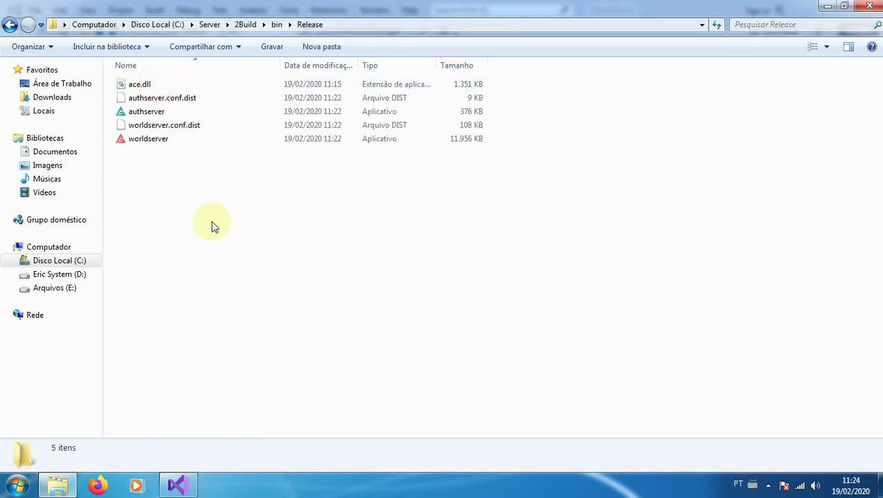
left_click(9, 26)
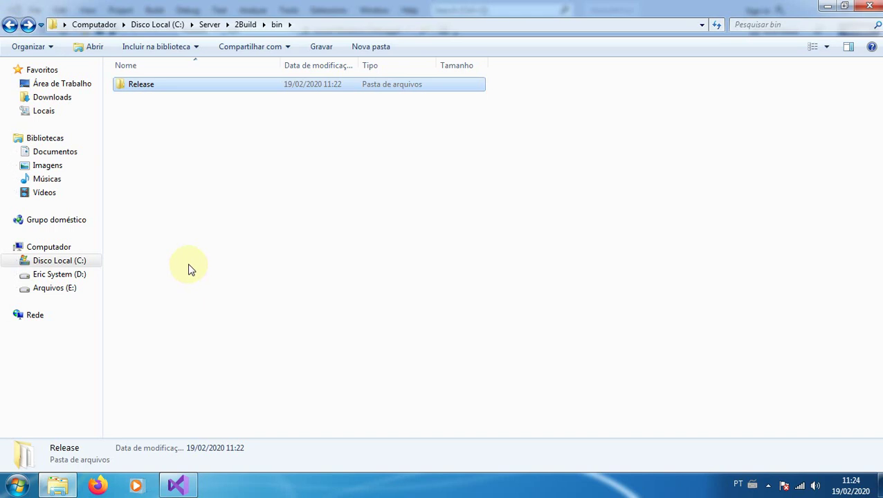
left_click(179, 486)
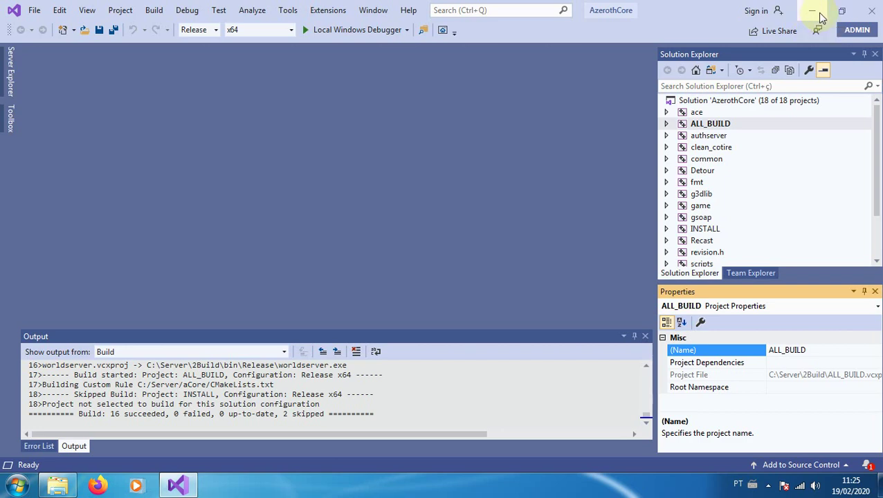
Reopen AzerothCore.sln and confirm 24 projects, including mapextractor and mmaps_generator
left_click(871, 10)
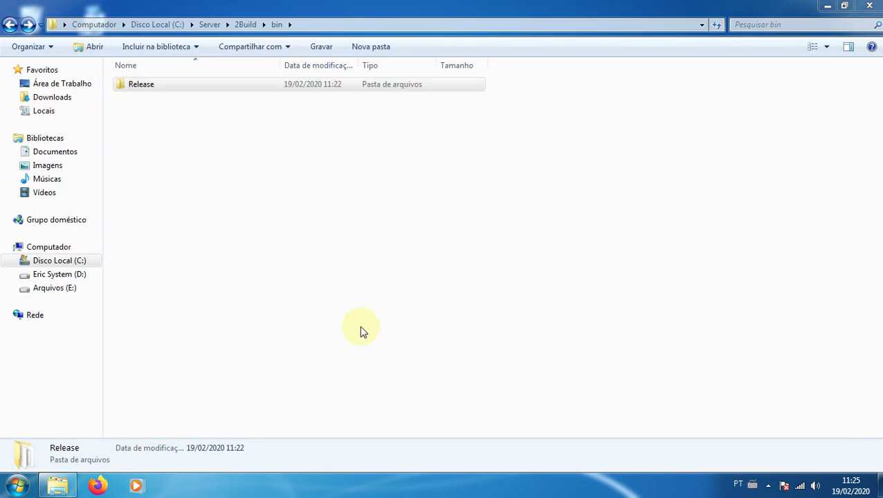
left_click(316, 276)
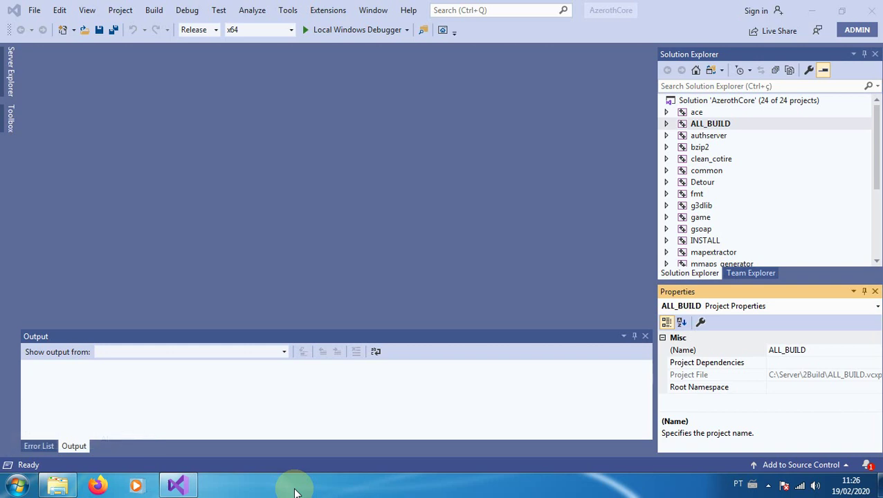
left_click(153, 10)
left_click(107, 97)
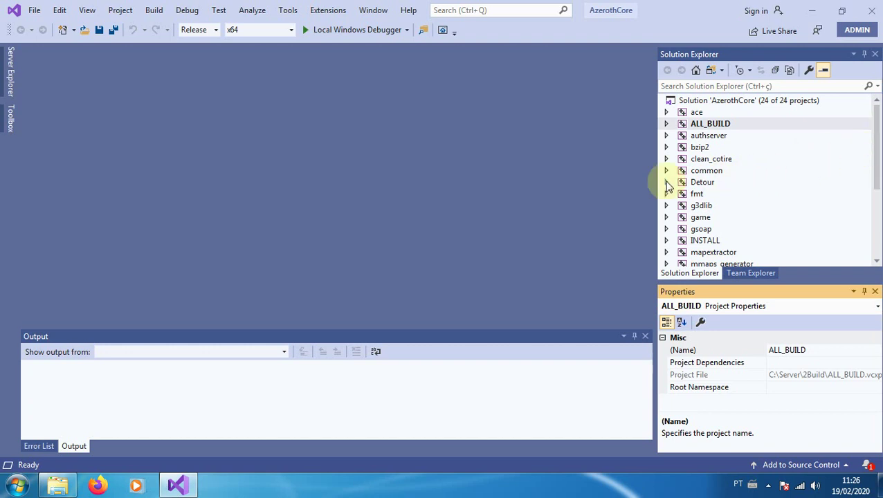
left_click(155, 11)
left_click(155, 11)
mouse_move(874, 137)
left_mouse_down()
mouse_move(877, 213)
mouse_move(874, 144)
left_mouse_up()
left_click(153, 11)
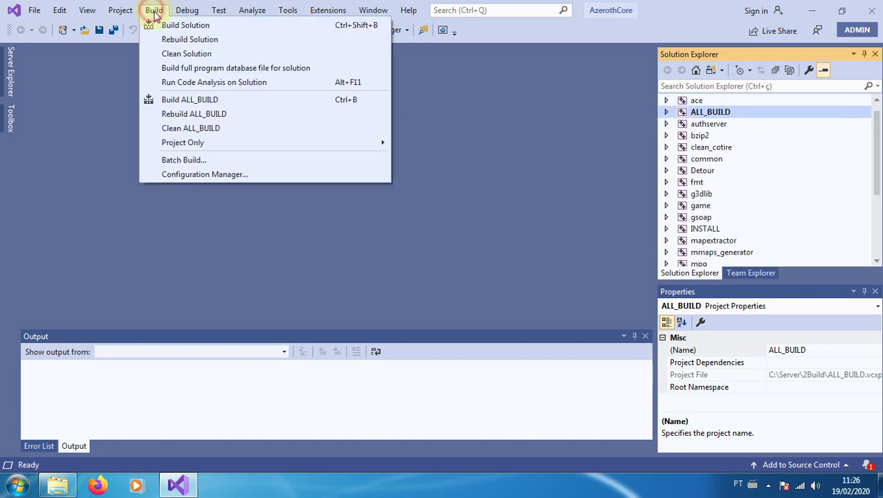
Build all 24 projects as Release x64 until 22 succeed and 0 fail
left_click(165, 27)
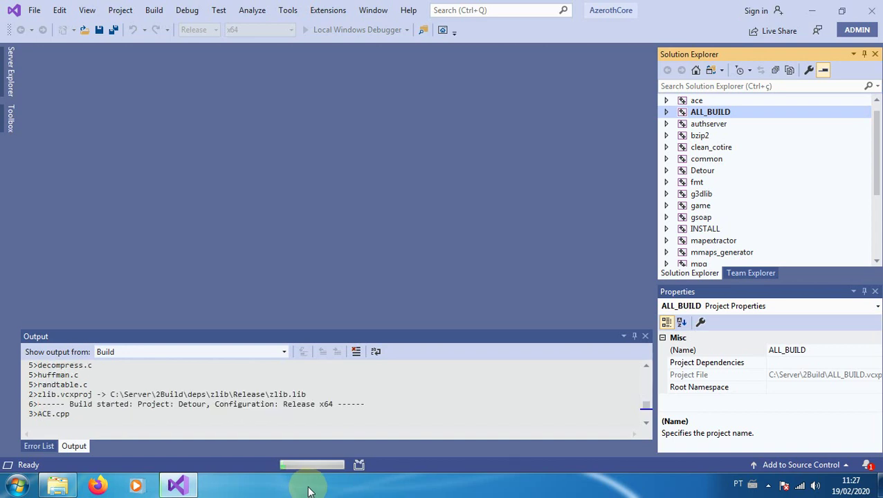
left_click(309, 492)
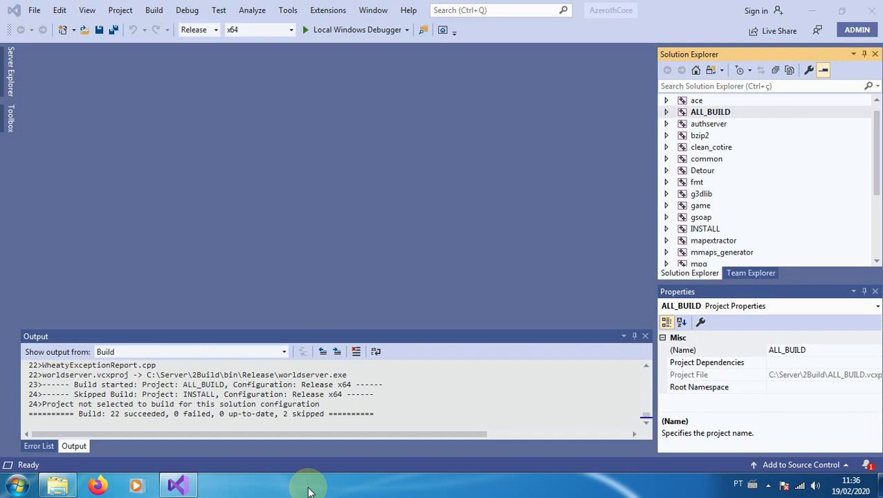
Close Visual Studio and browse to C:\Server\2Build\bin\Release to see the nine built files
left_click(873, 16)
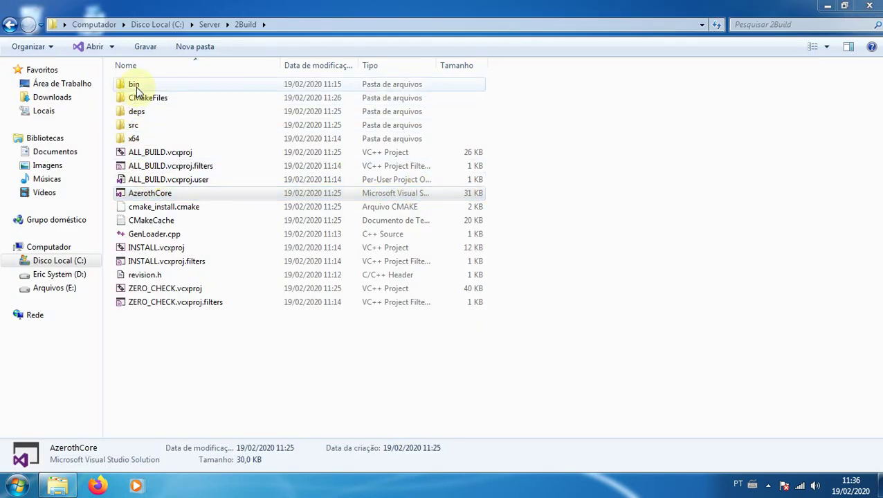
double_click(134, 84)
double_click(138, 86)
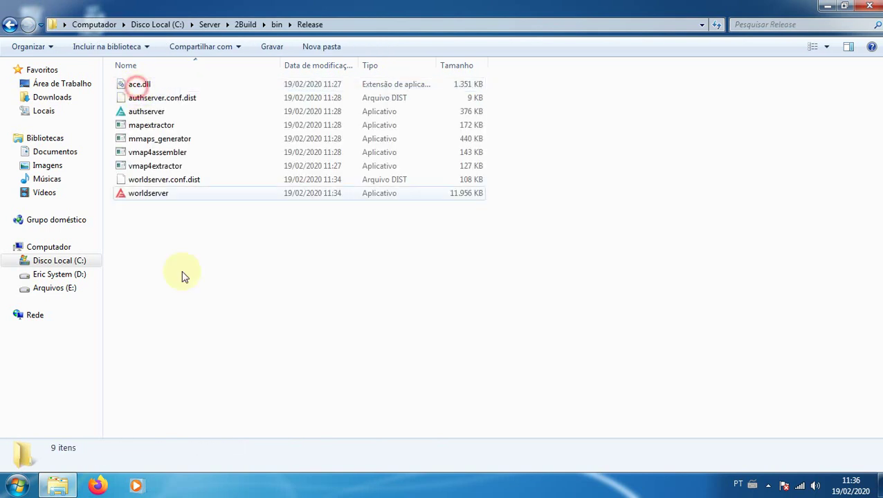